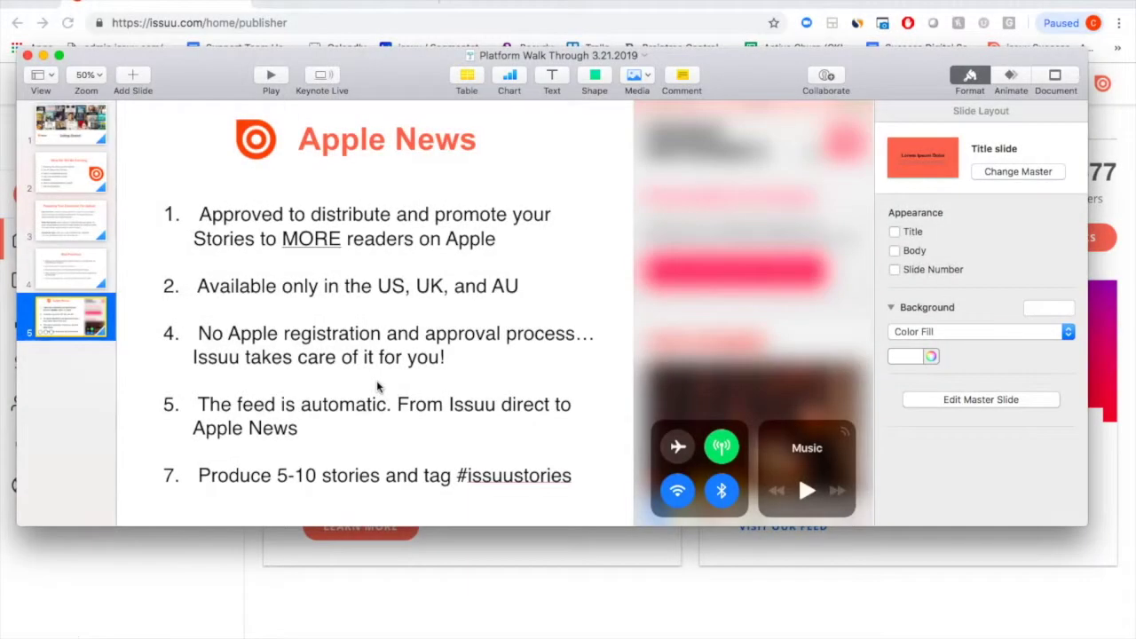
# - Dismiss the Platform Walk Through presentation window and start a new publication draft in Issuu
pyautogui.click(27, 55)
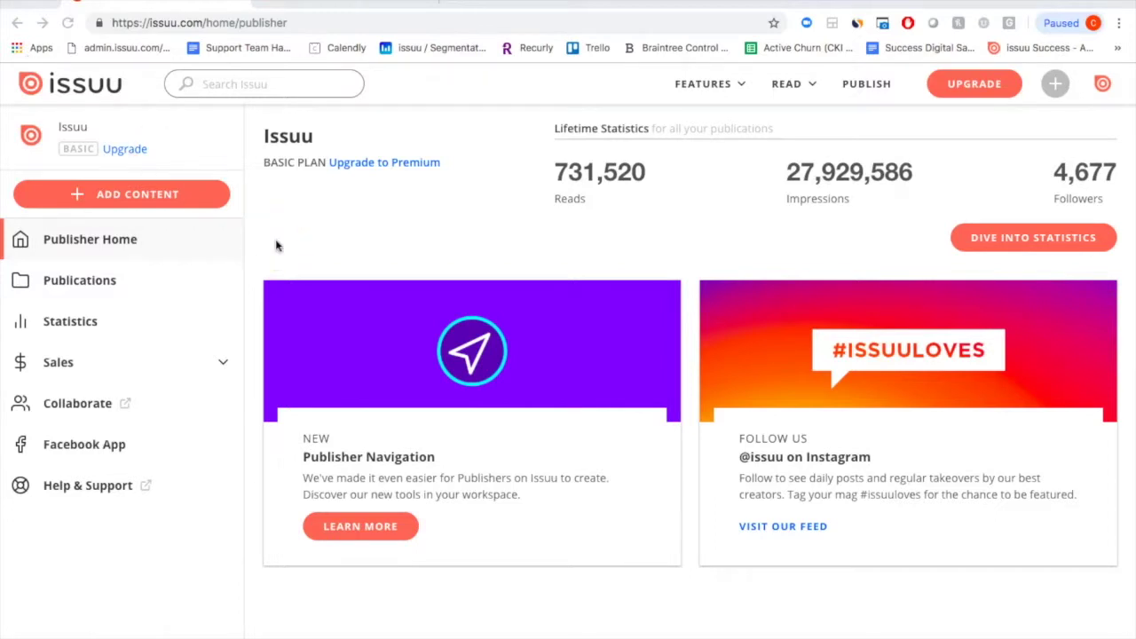
pyautogui.click(1054, 88)
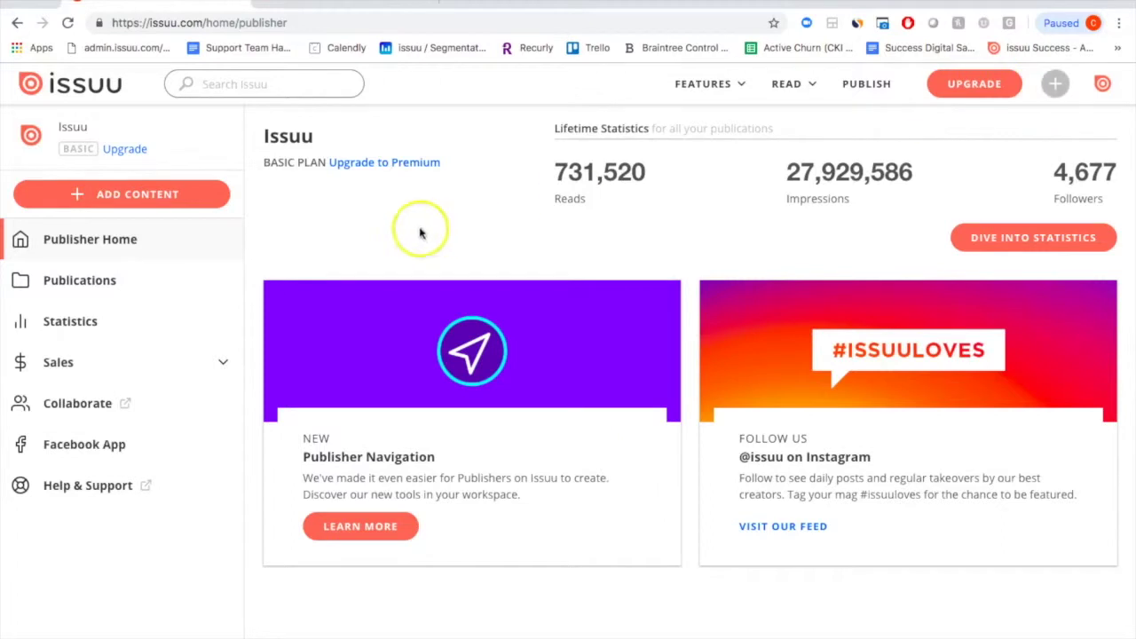
pyautogui.click(101, 200)
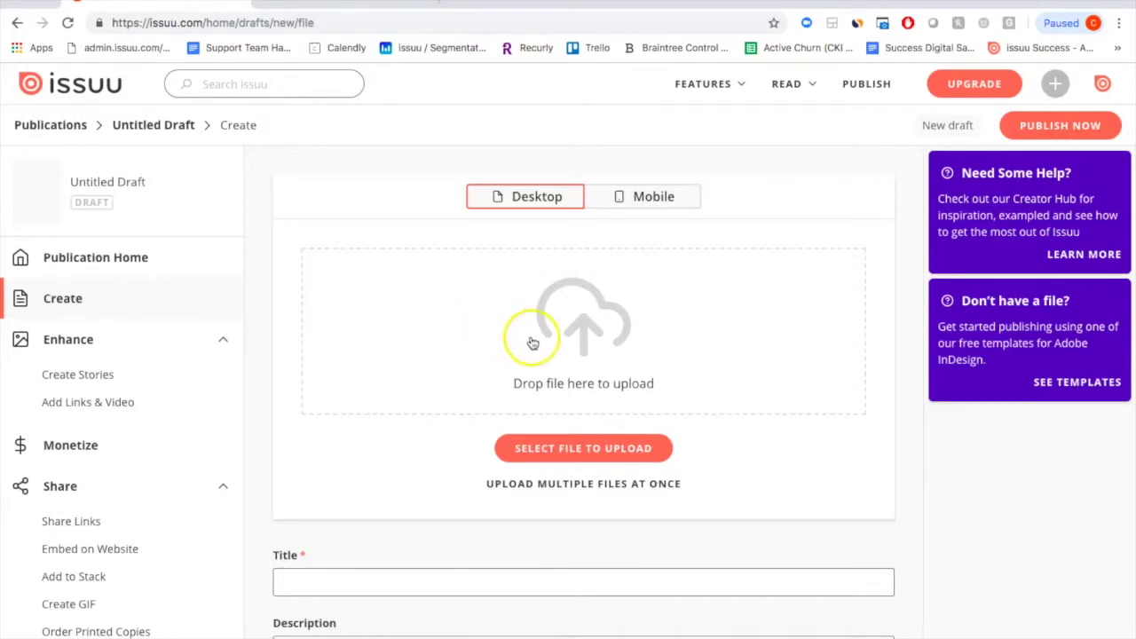
# - Upload Issuu_Happiful_Example2.pdf from the Demo Files folder on the Desktop to the draft
pyautogui.click(583, 448)
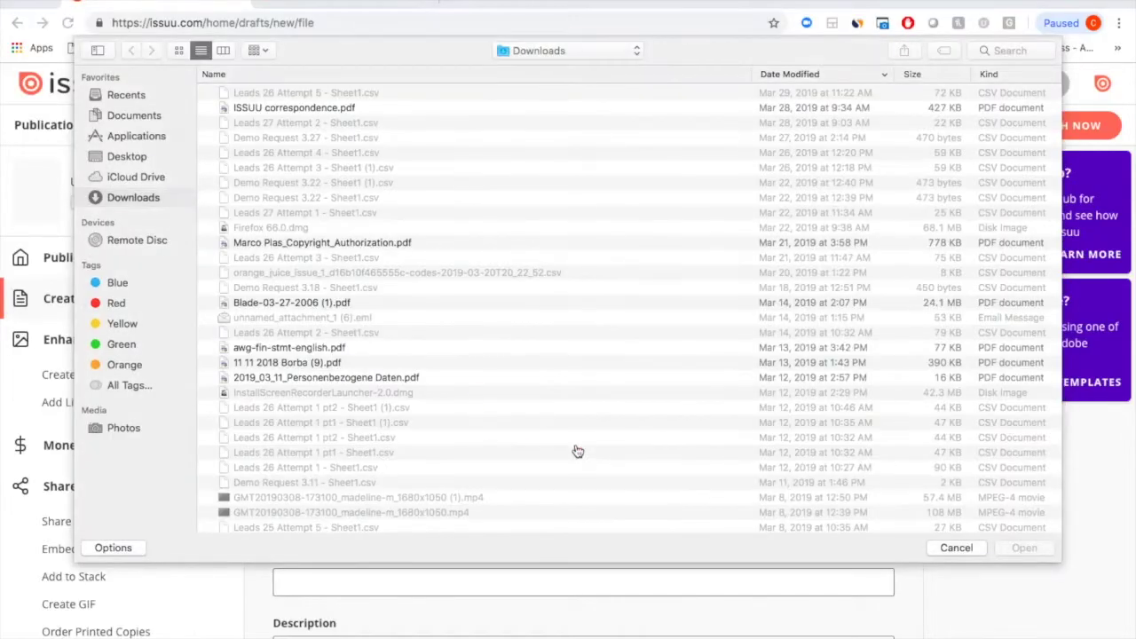
pyautogui.click(124, 115)
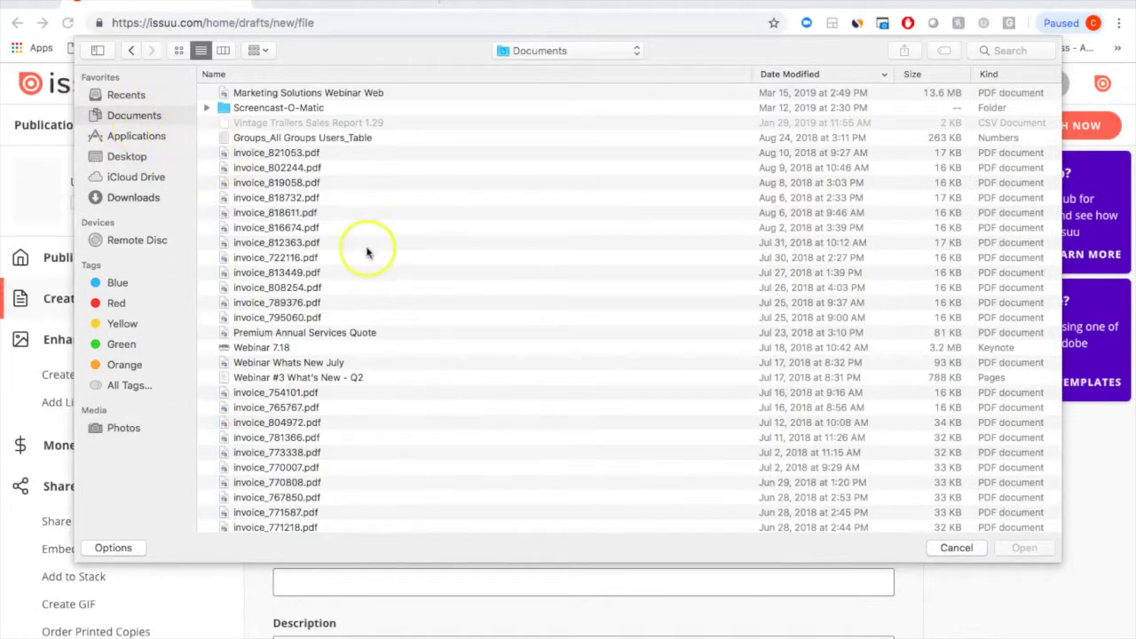
pyautogui.scroll(-10, 382, 277)
pyautogui.scroll(-5, 379, 282)
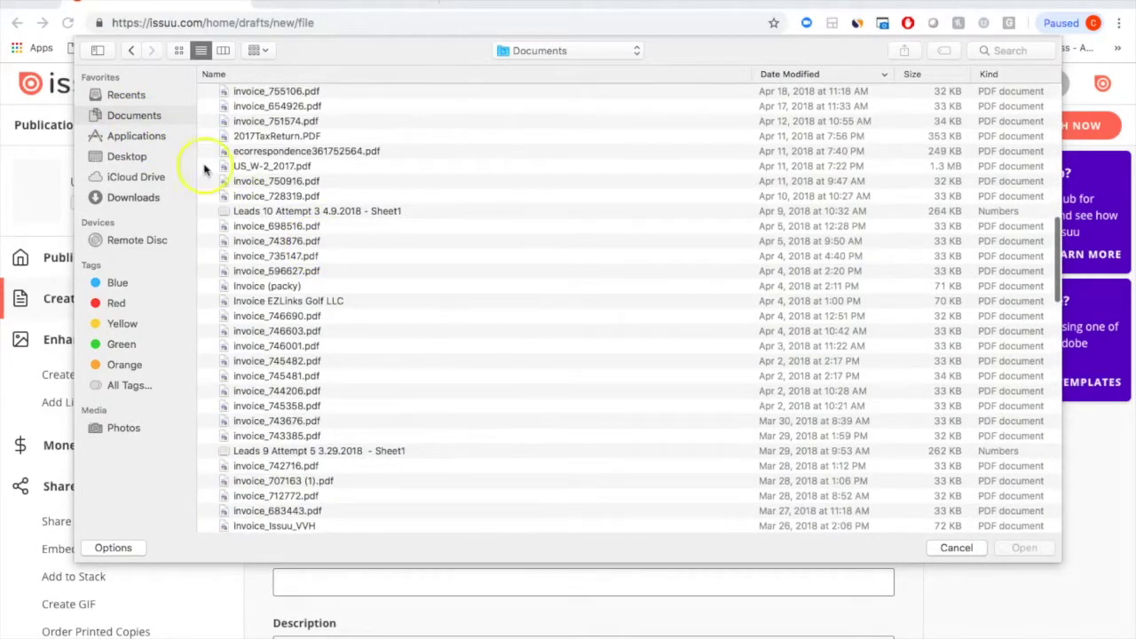
pyautogui.click(127, 157)
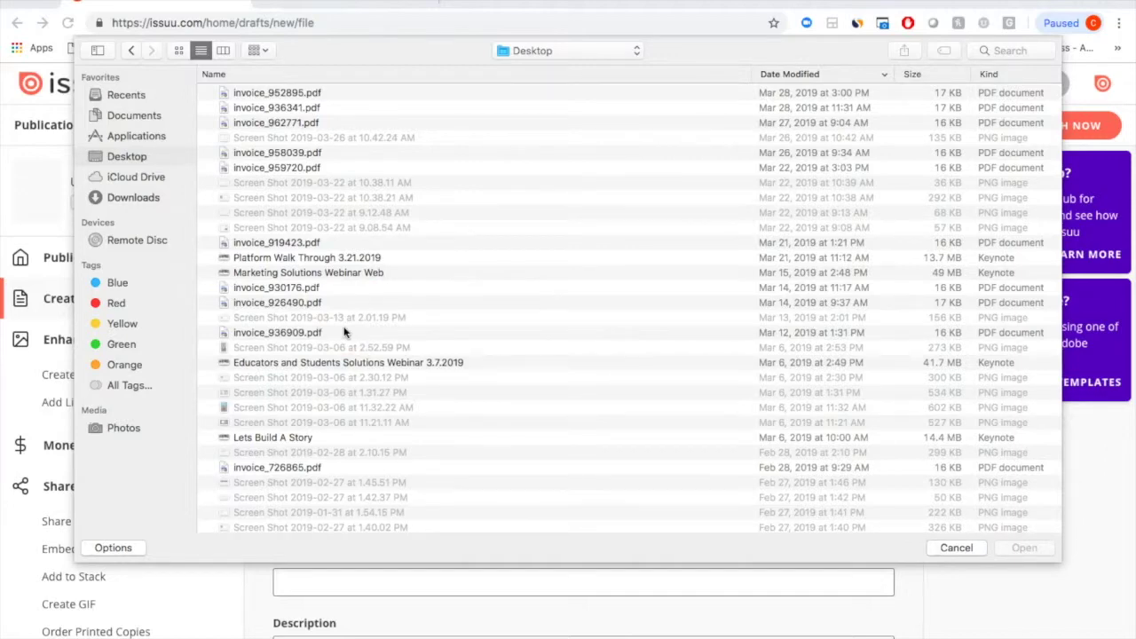
pyautogui.scroll(-6, 344, 332)
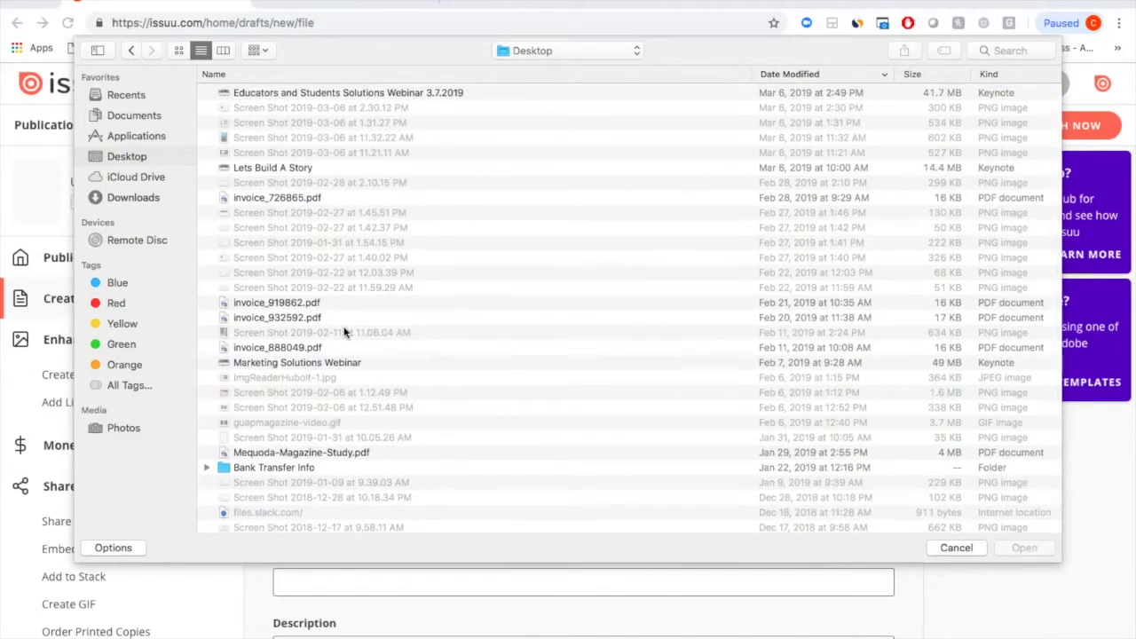
pyautogui.scroll(6, 345, 332)
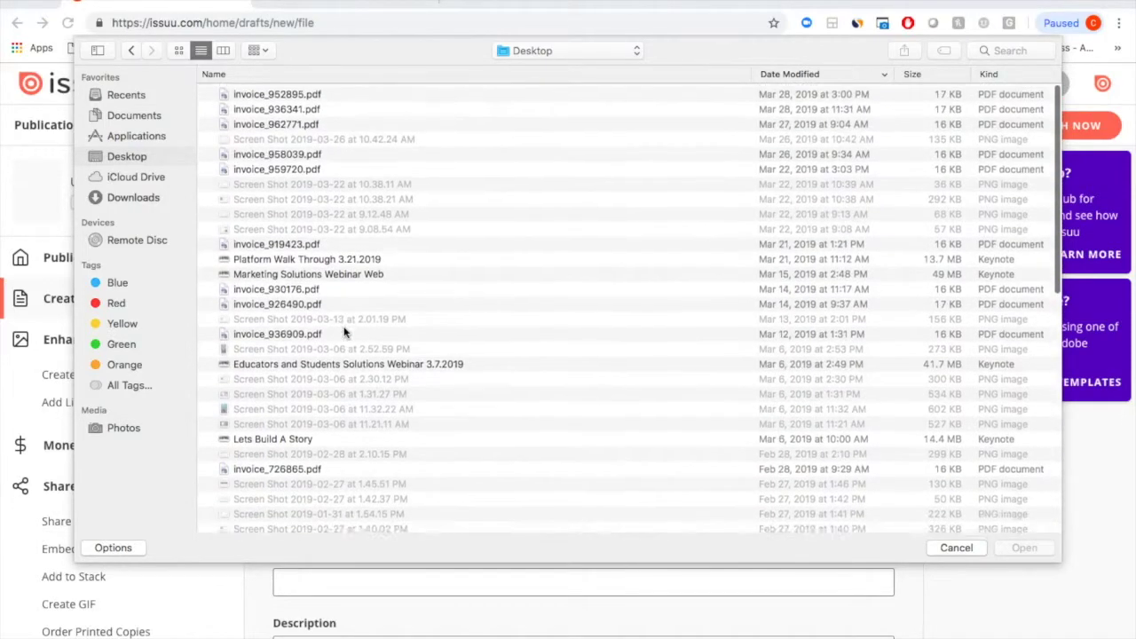
pyautogui.scroll(-8, 345, 332)
pyautogui.scroll(-5, 344, 331)
pyautogui.scroll(2, 344, 332)
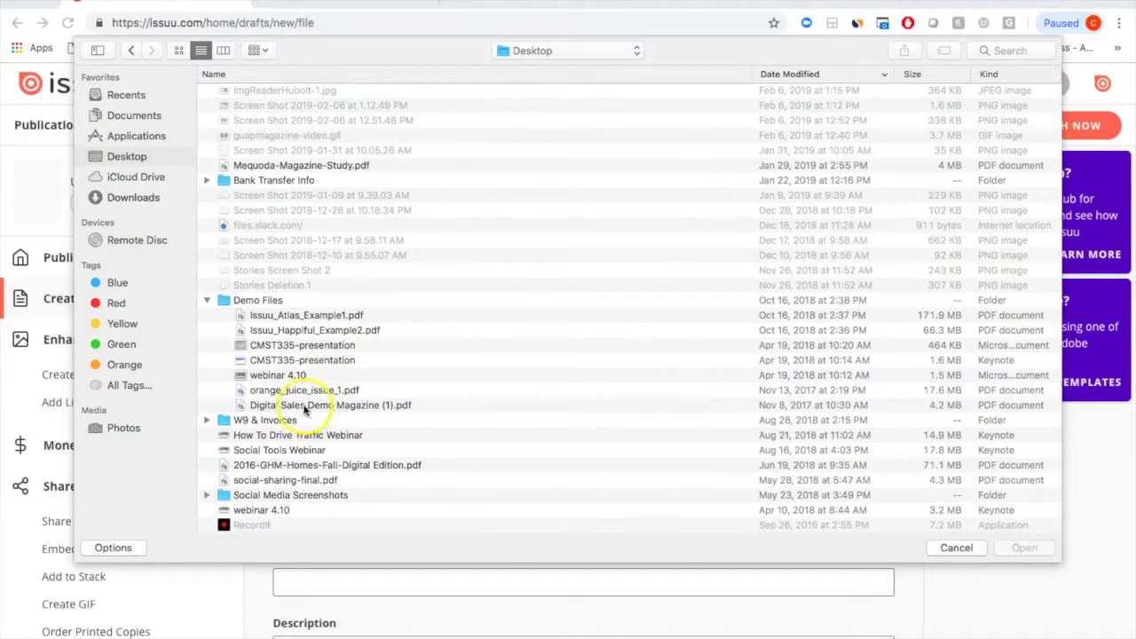
pyautogui.click(284, 330)
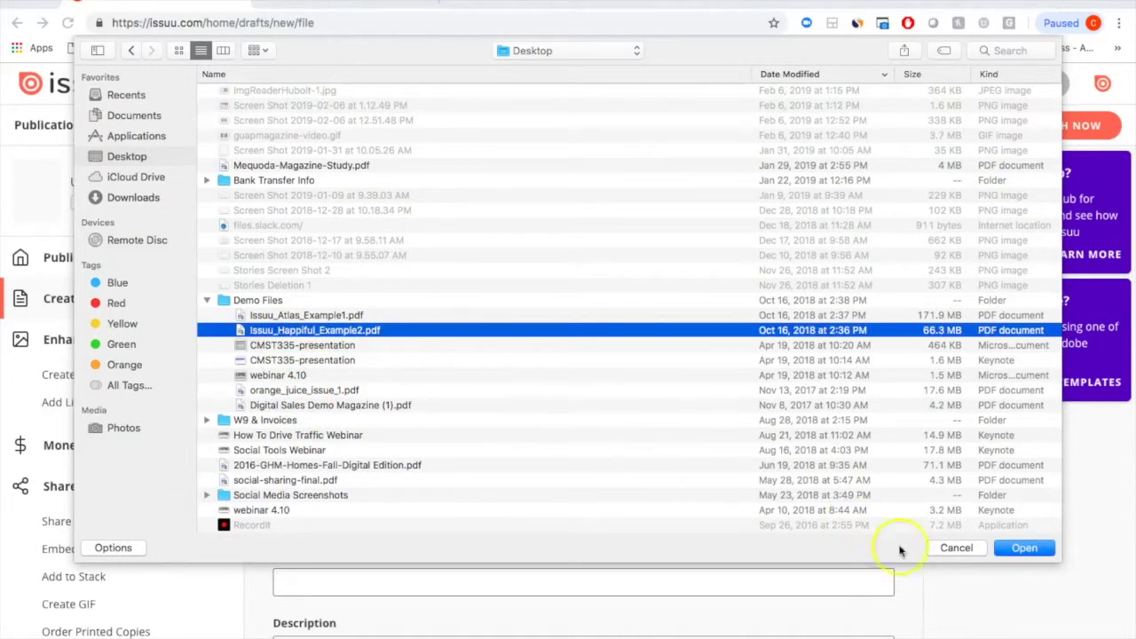
pyautogui.click(1022, 547)
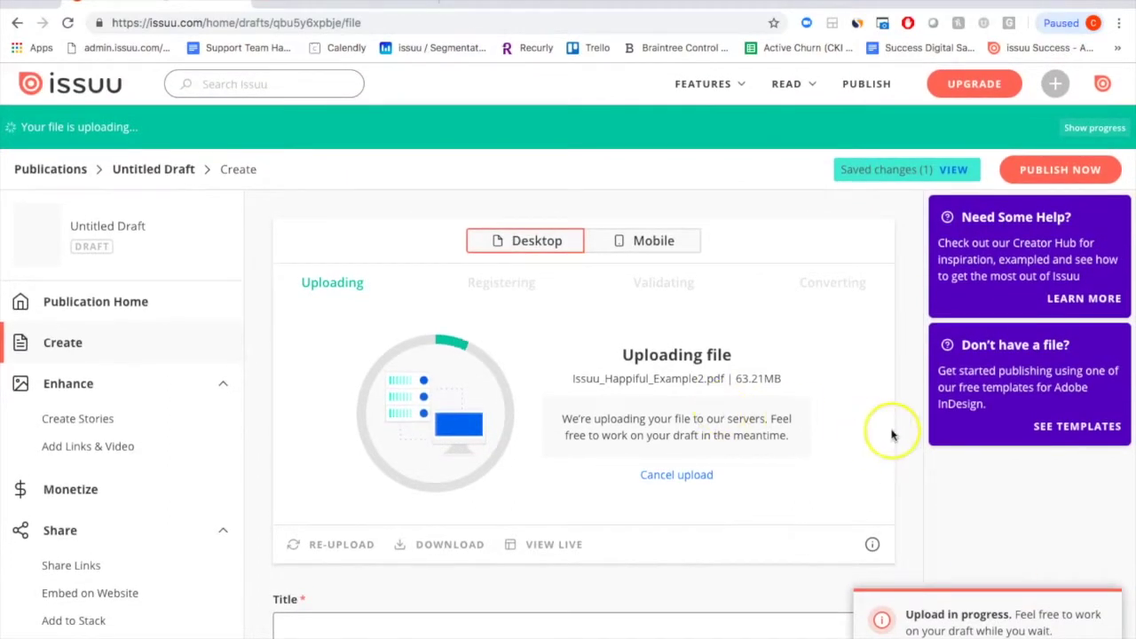
# - Title the publication Happiful and place the cursor in its empty description
pyautogui.scroll(-2, 892, 432)
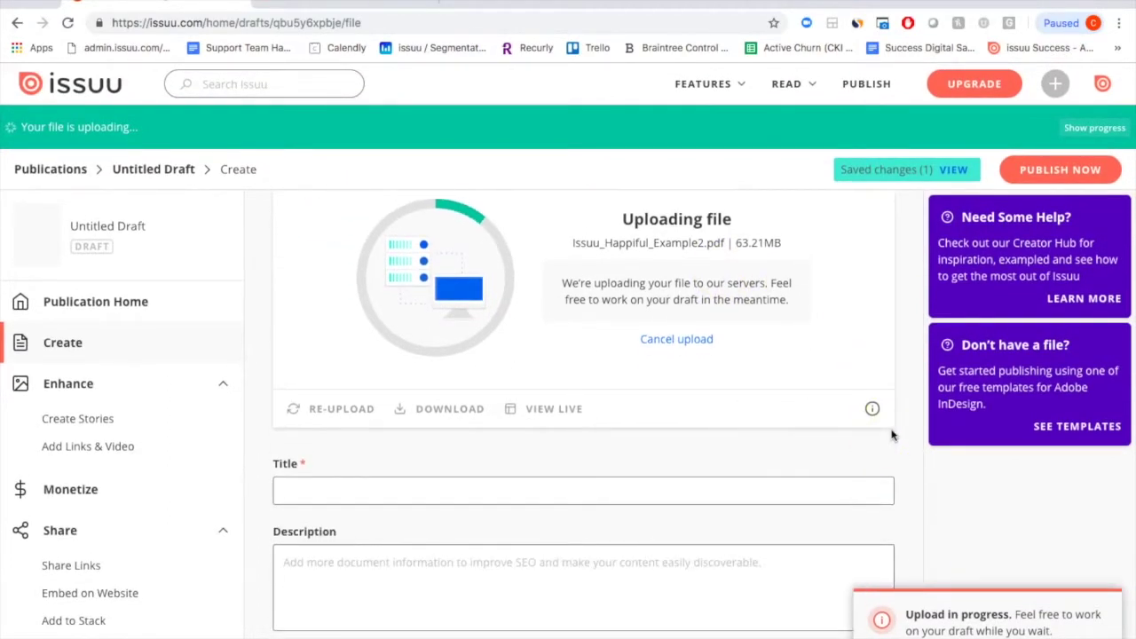
pyautogui.scroll(-2, 512, 435)
pyautogui.click(353, 351)
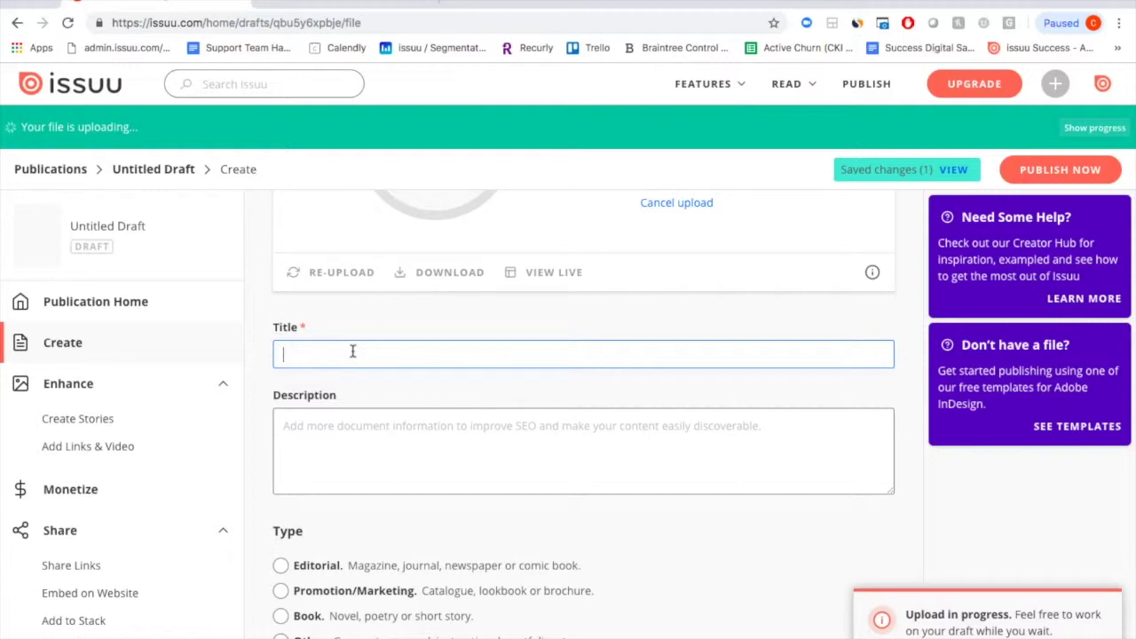
pyautogui.write('Happ')
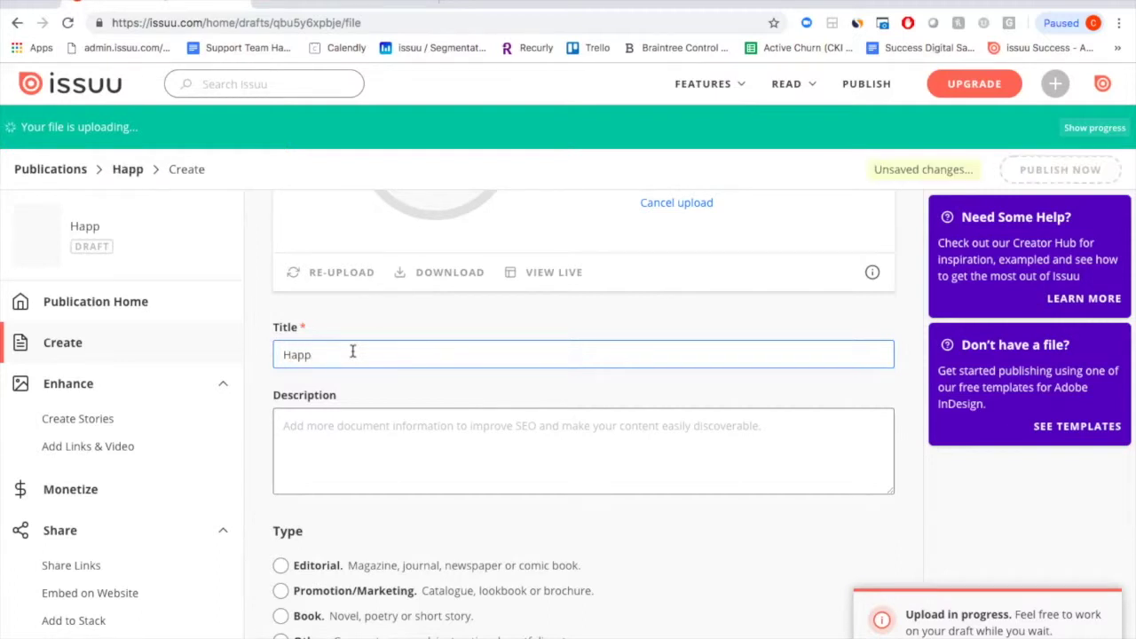
pyautogui.write('iful')
pyautogui.click(362, 443)
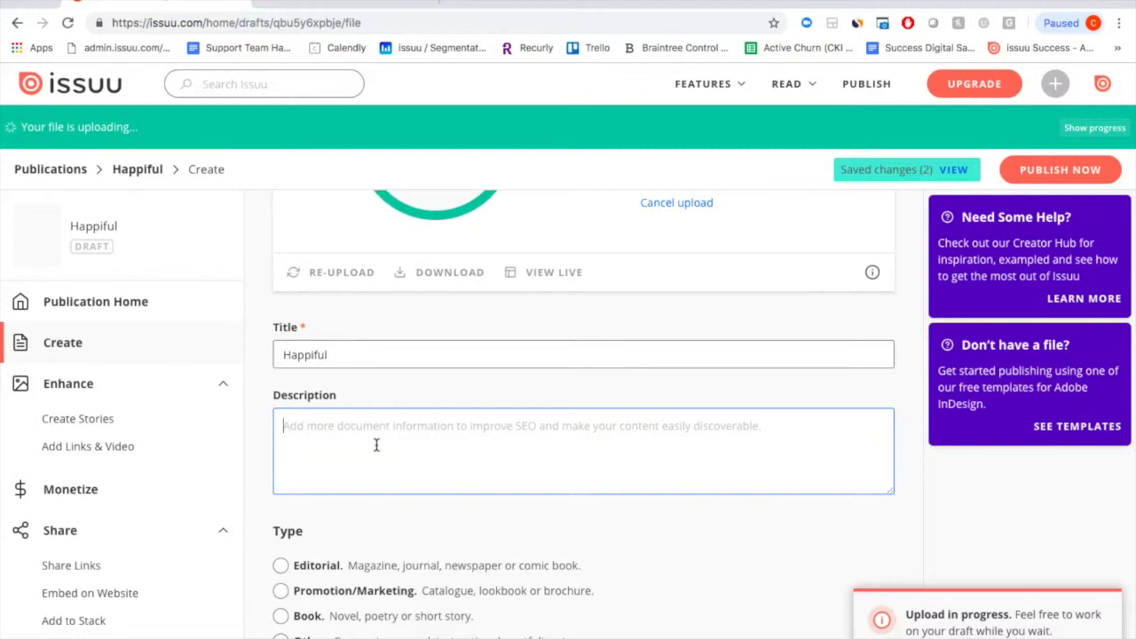
# - Choose Editorial as the publication type
pyautogui.scroll(-3, 376, 444)
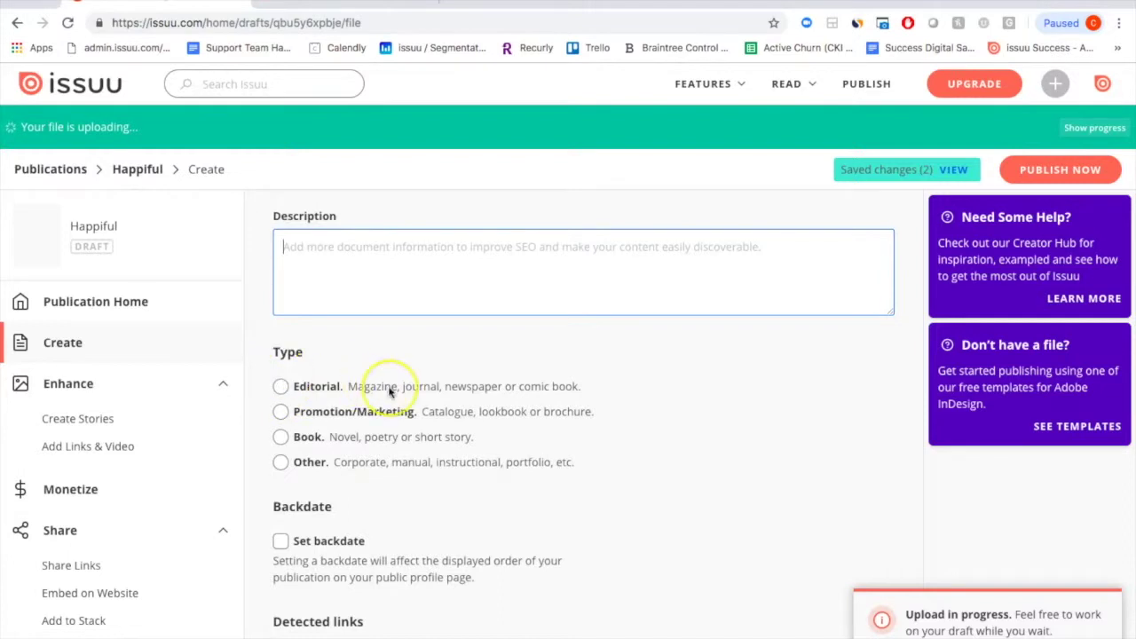
pyautogui.click(279, 411)
pyautogui.click(279, 463)
pyautogui.click(279, 435)
pyautogui.click(279, 387)
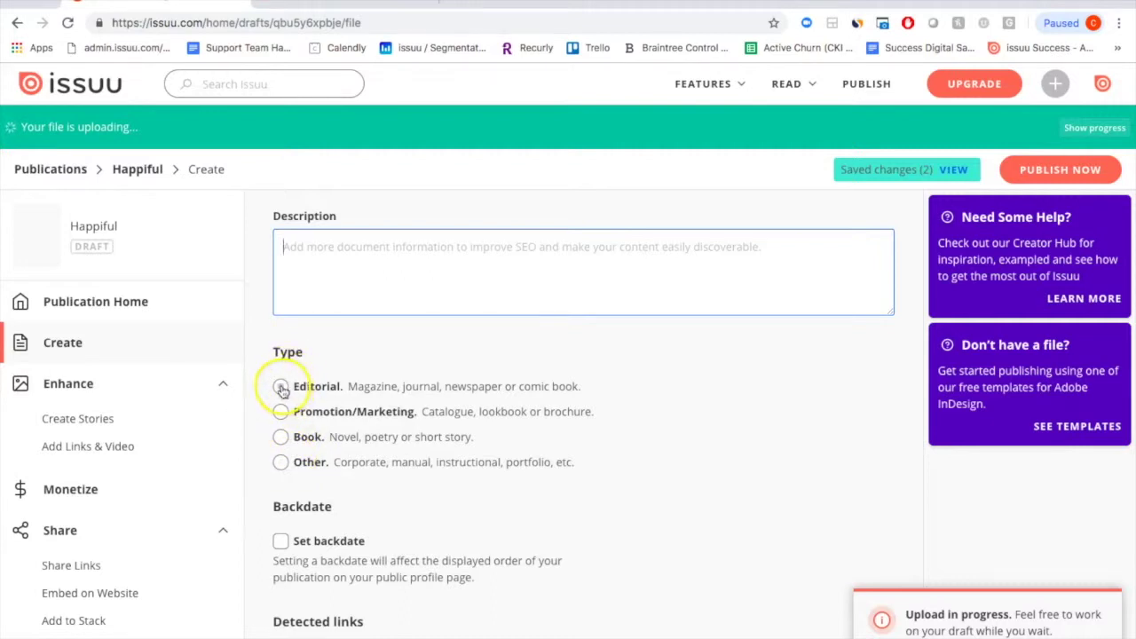
# - Turn on Set backdate for the publication and look through the earlier months in its calendar
pyautogui.scroll(-3, 435, 565)
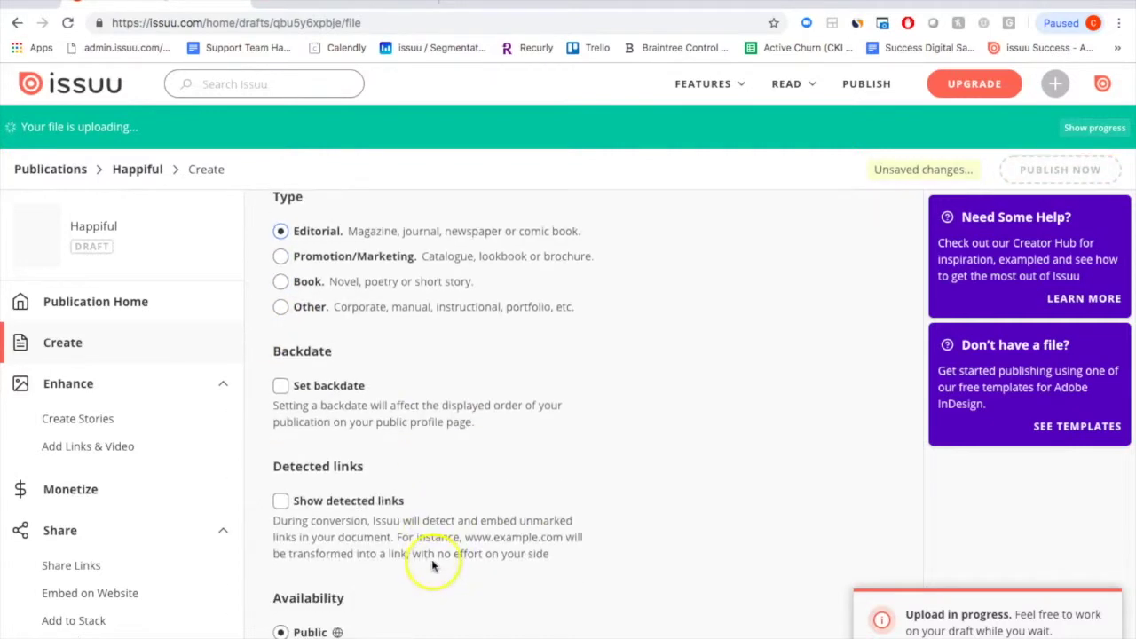
pyautogui.click(281, 387)
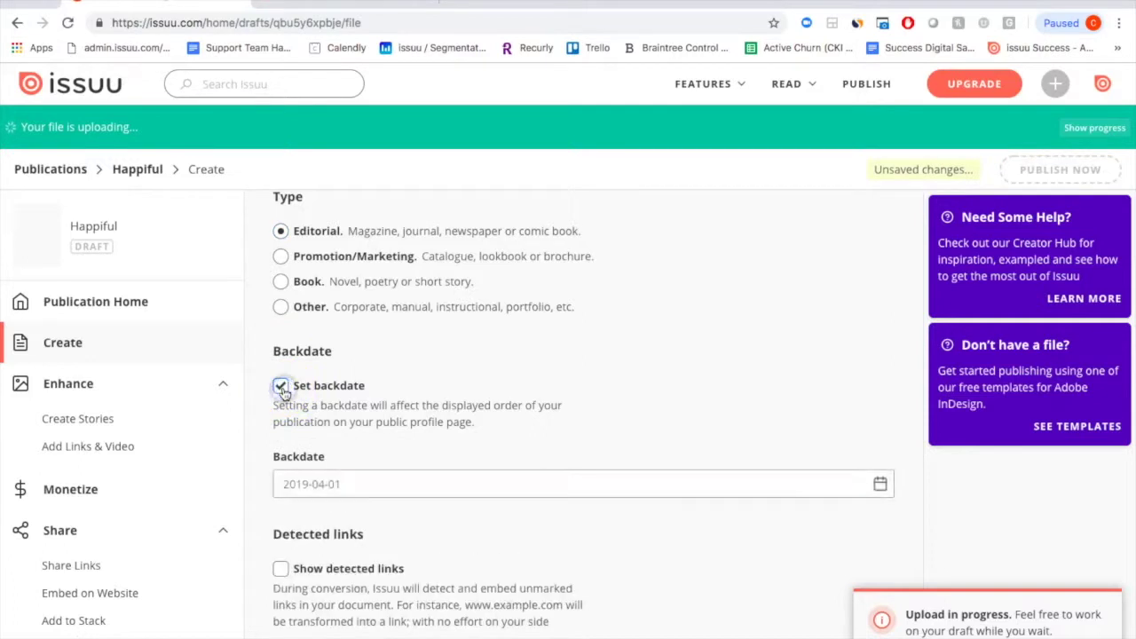
pyautogui.click(543, 485)
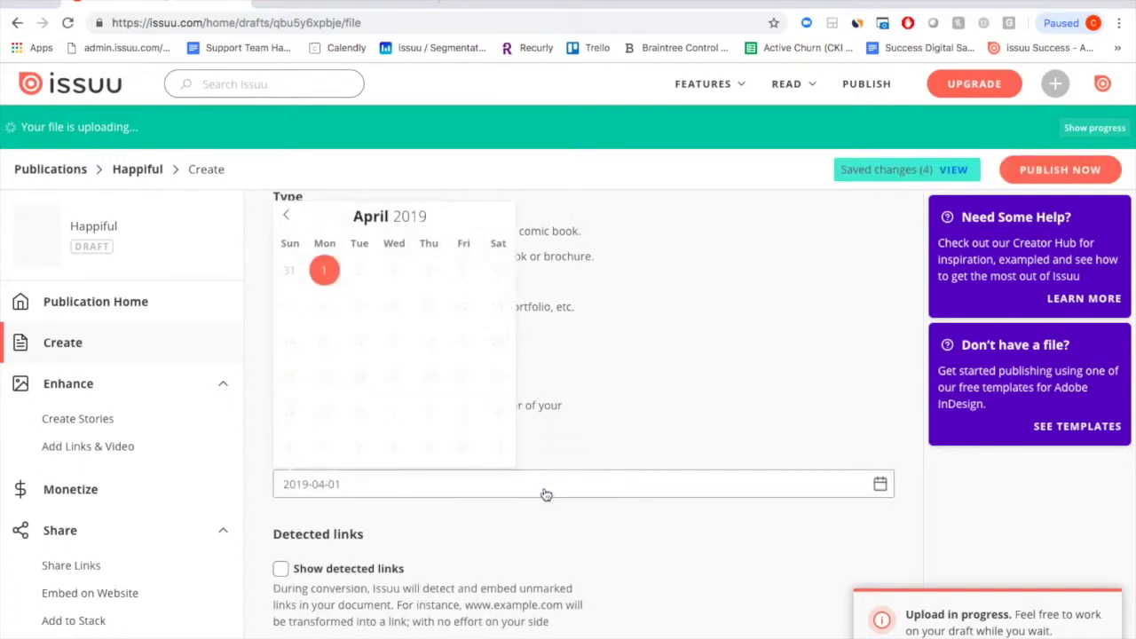
pyautogui.click(287, 216)
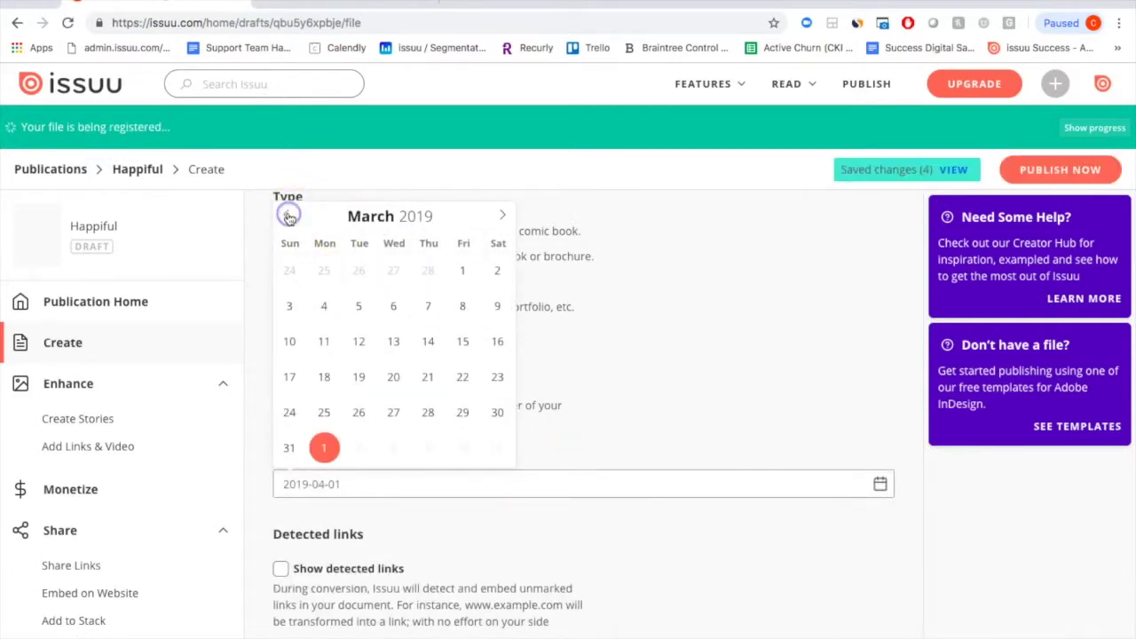
pyautogui.click(288, 217)
pyautogui.click(503, 217)
pyautogui.click(502, 217)
pyautogui.click(707, 335)
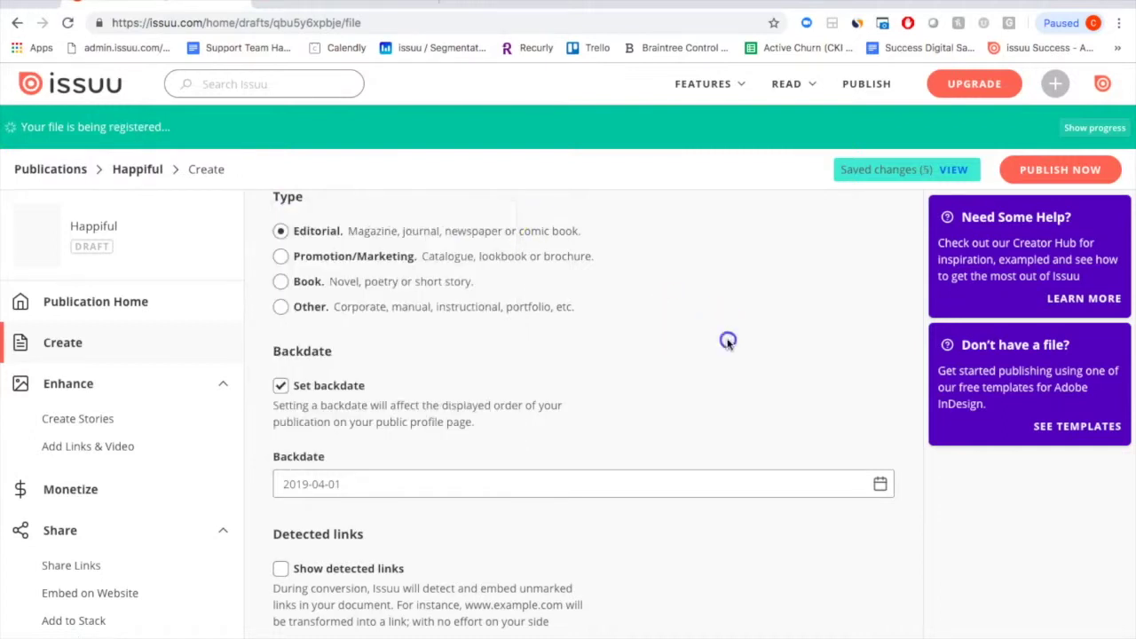
# - Enable Show detected links and set the publication's availability to Unlisted
pyautogui.scroll(-3, 539, 408)
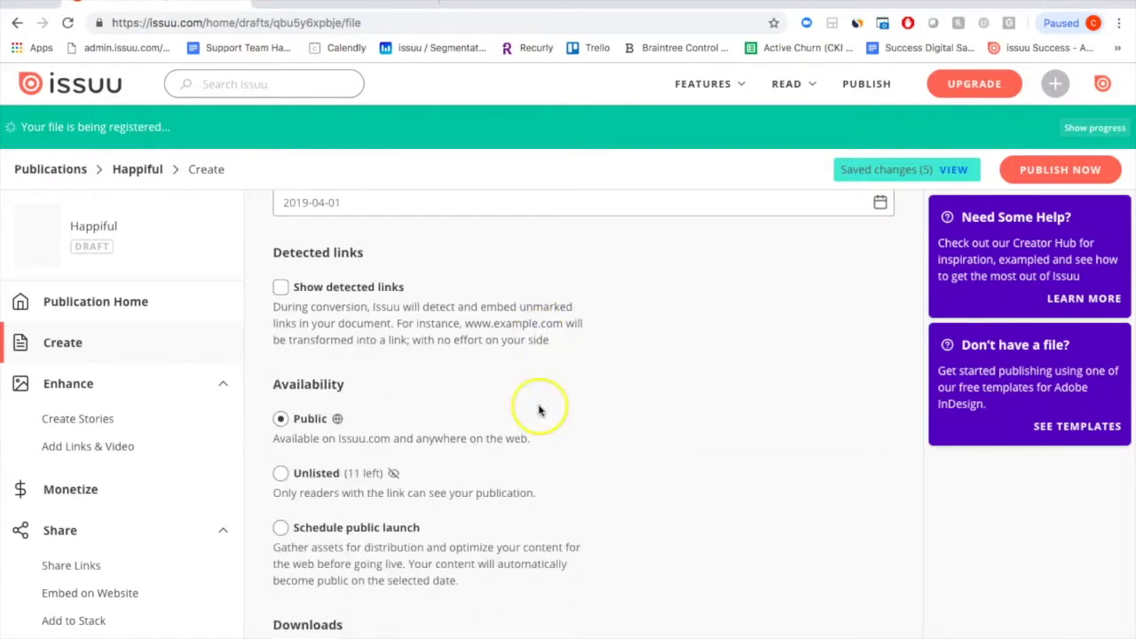
pyautogui.click(282, 288)
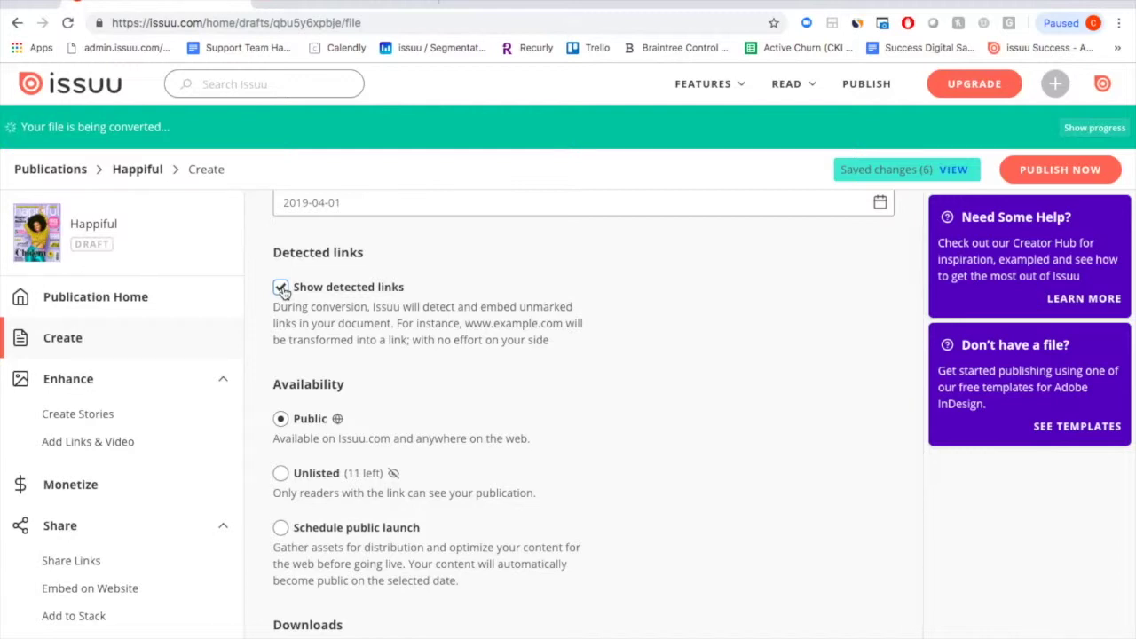
pyautogui.scroll(-3, 414, 406)
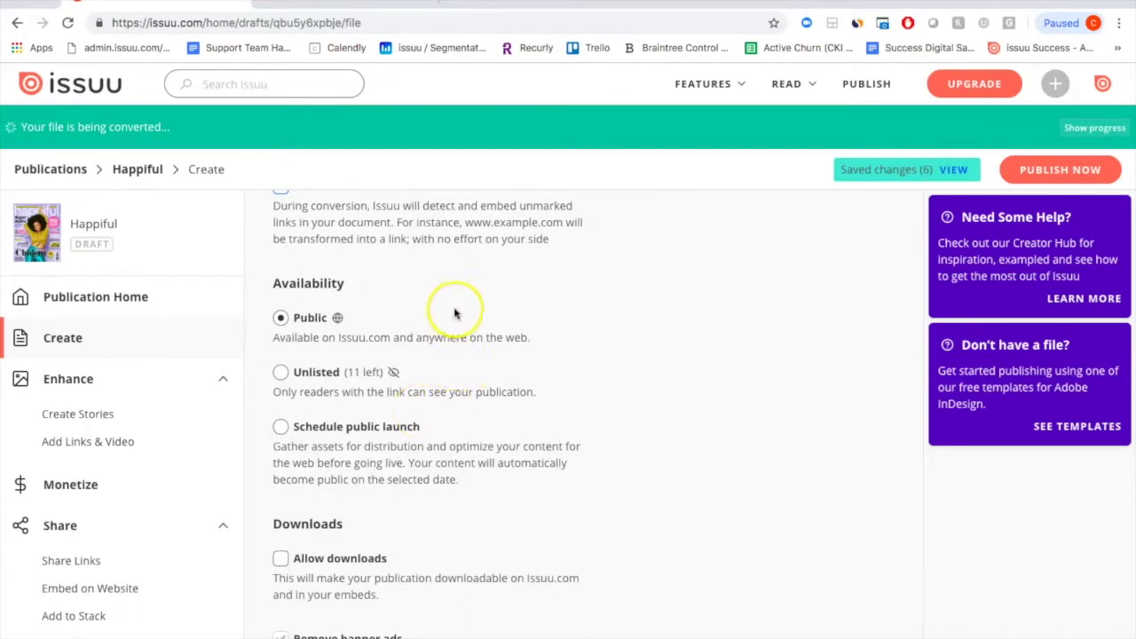
pyautogui.scroll(-1, 455, 312)
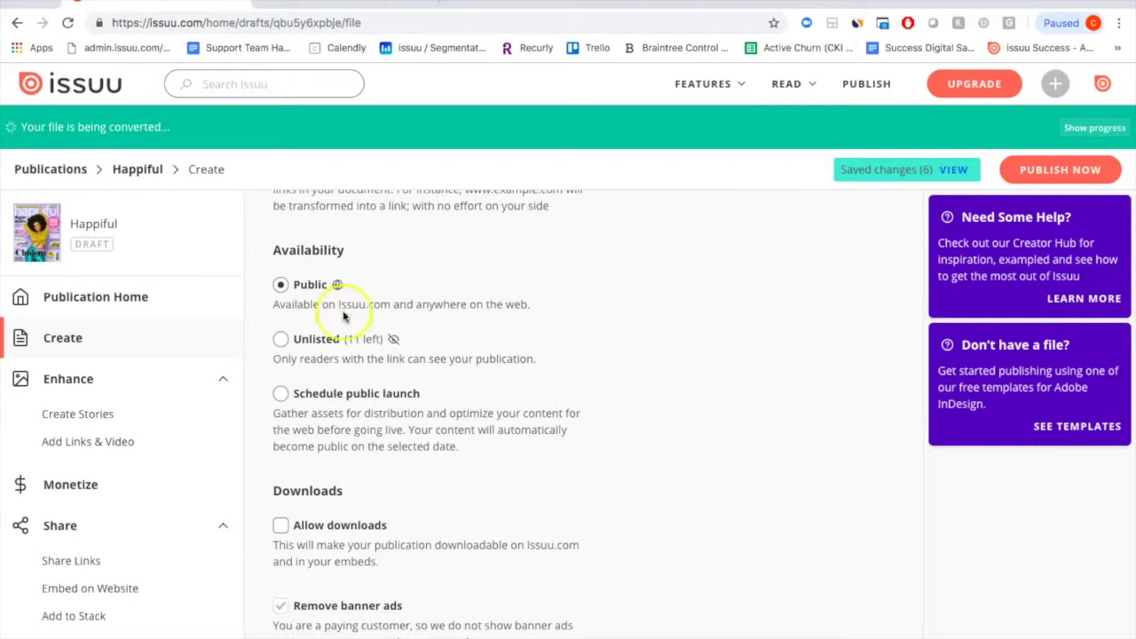
pyautogui.click(280, 342)
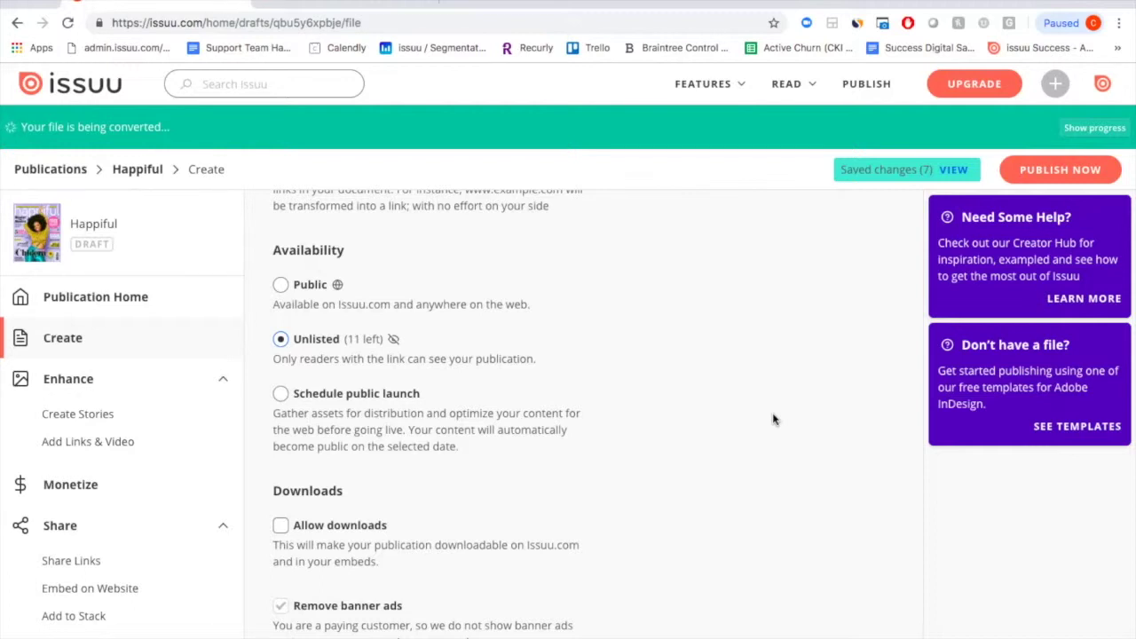
# - Allow downloads of the publication
pyautogui.scroll(-1, 773, 419)
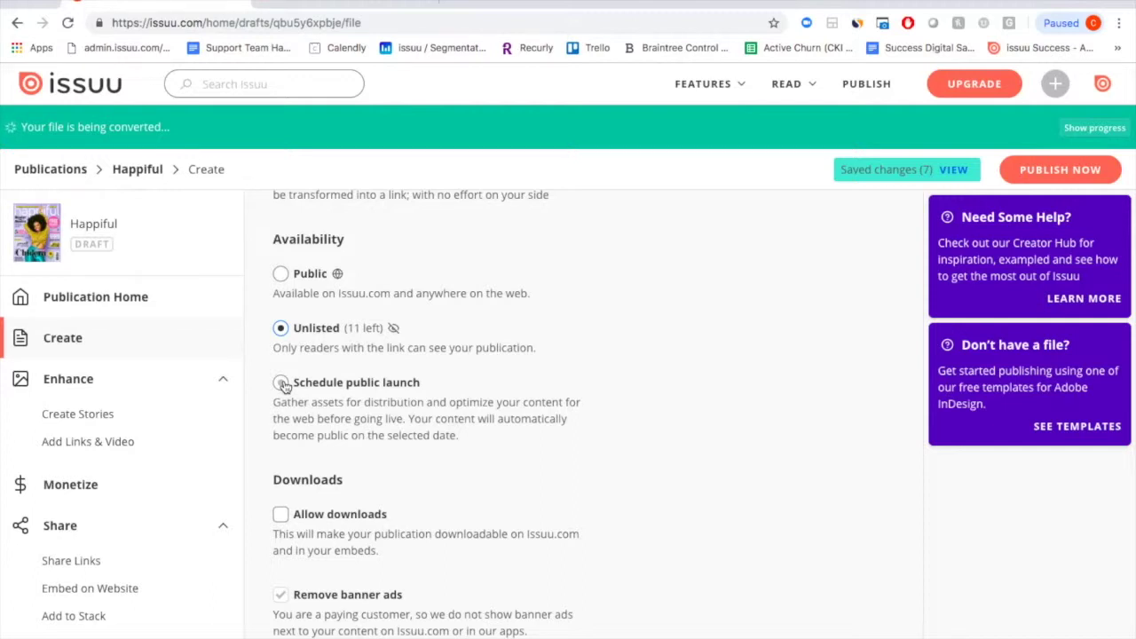
pyautogui.click(281, 516)
pyautogui.click(281, 516)
pyautogui.click(507, 501)
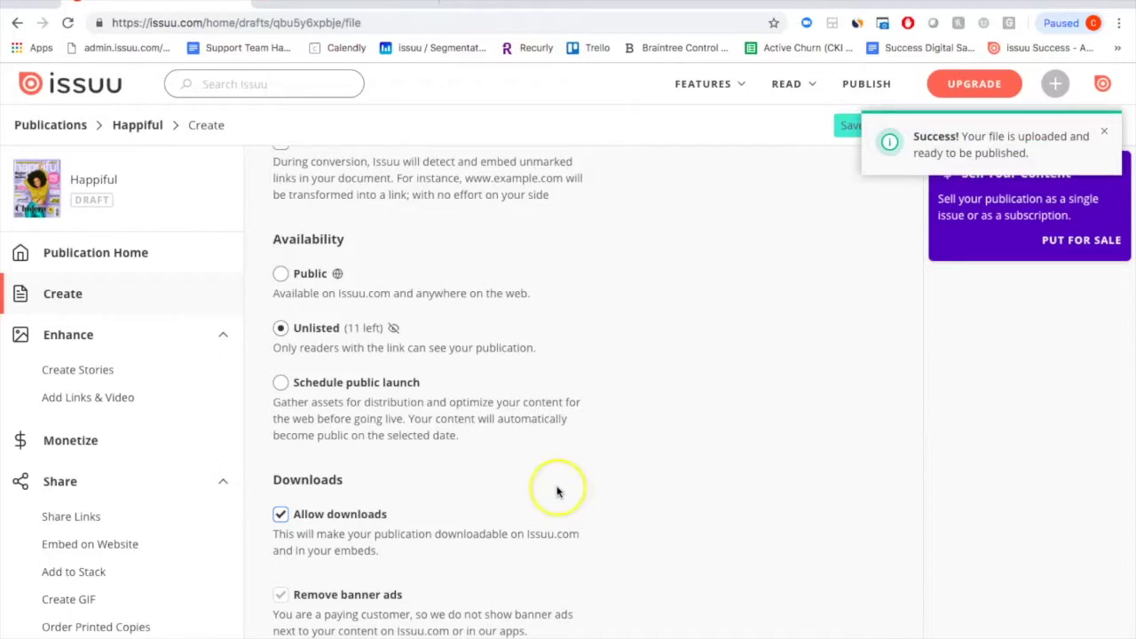
# - Publish the Happiful draft, close the completion dialog and return to the publisher home page
pyautogui.scroll(10, 609, 464)
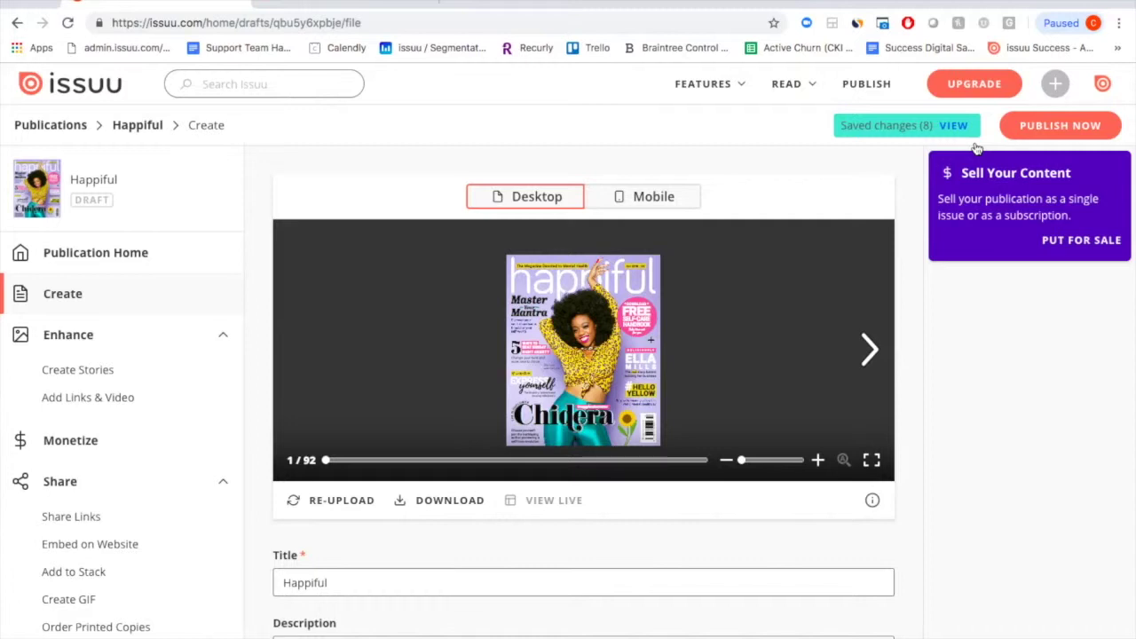
pyautogui.click(1076, 124)
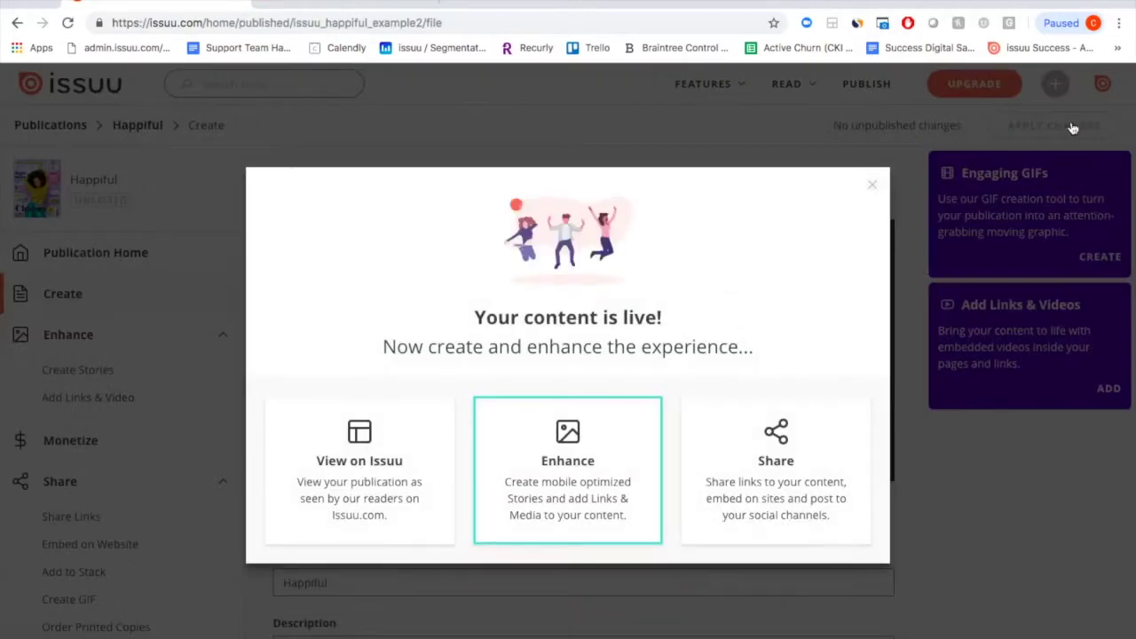
pyautogui.click(871, 187)
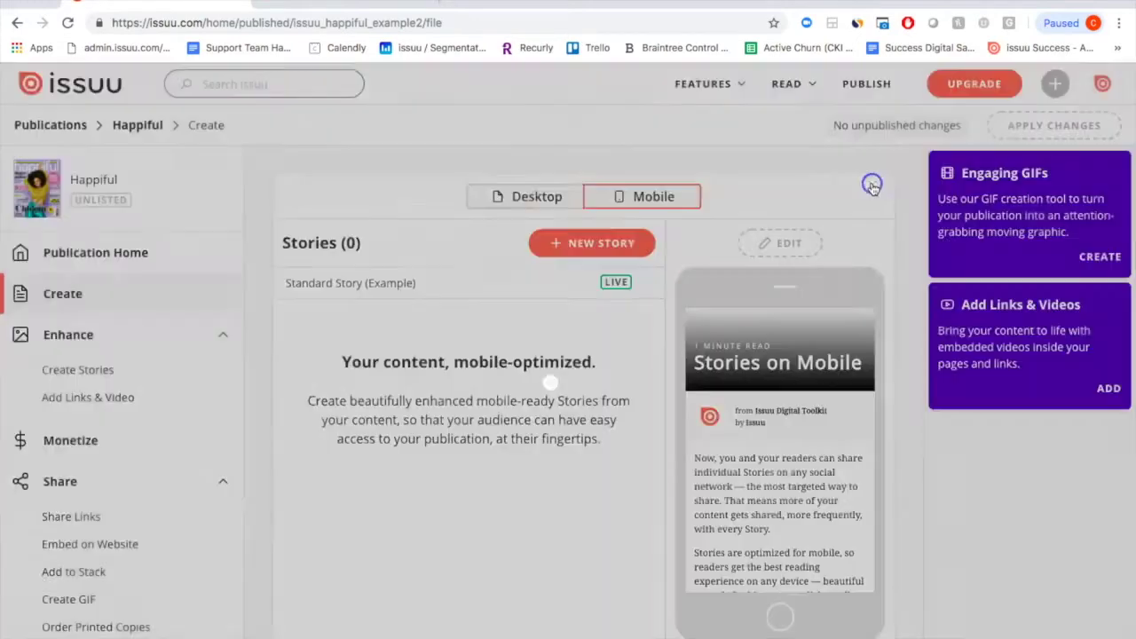
pyautogui.moveTo(780, 107)
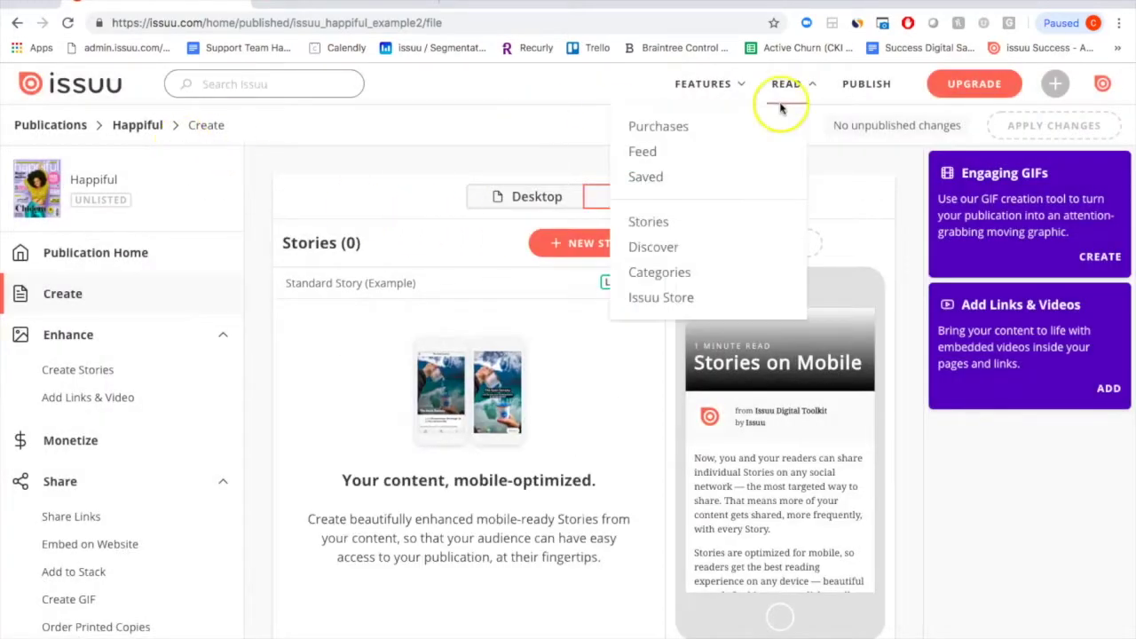
pyautogui.click(859, 84)
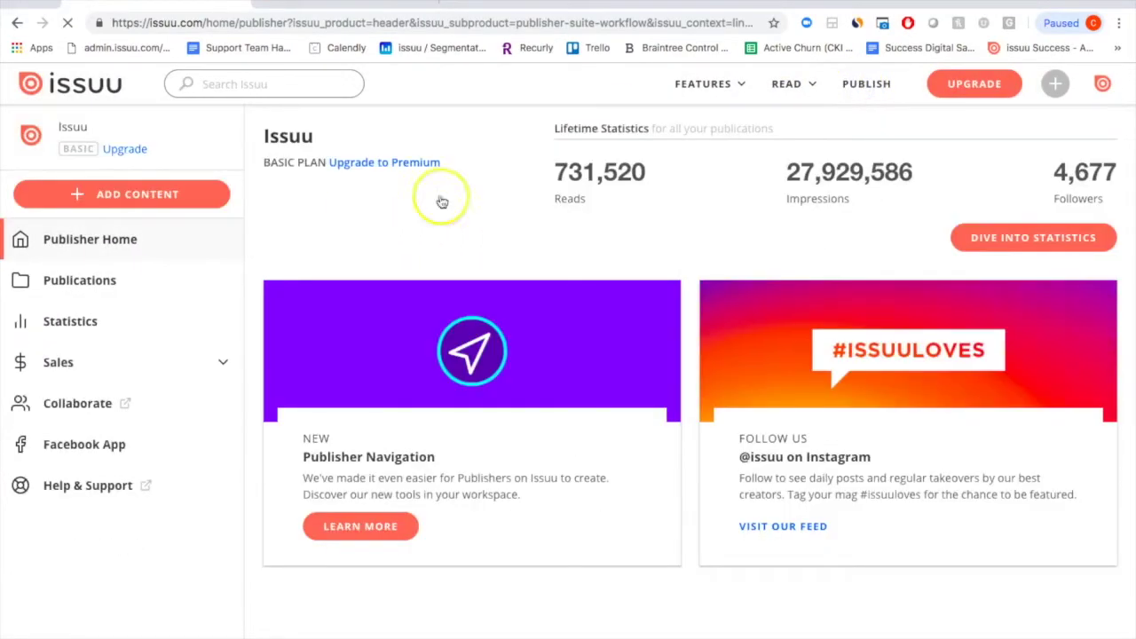
# - Open the list of publications and look through the published, draft and scheduled ones, ending on the published ones
pyautogui.click(73, 280)
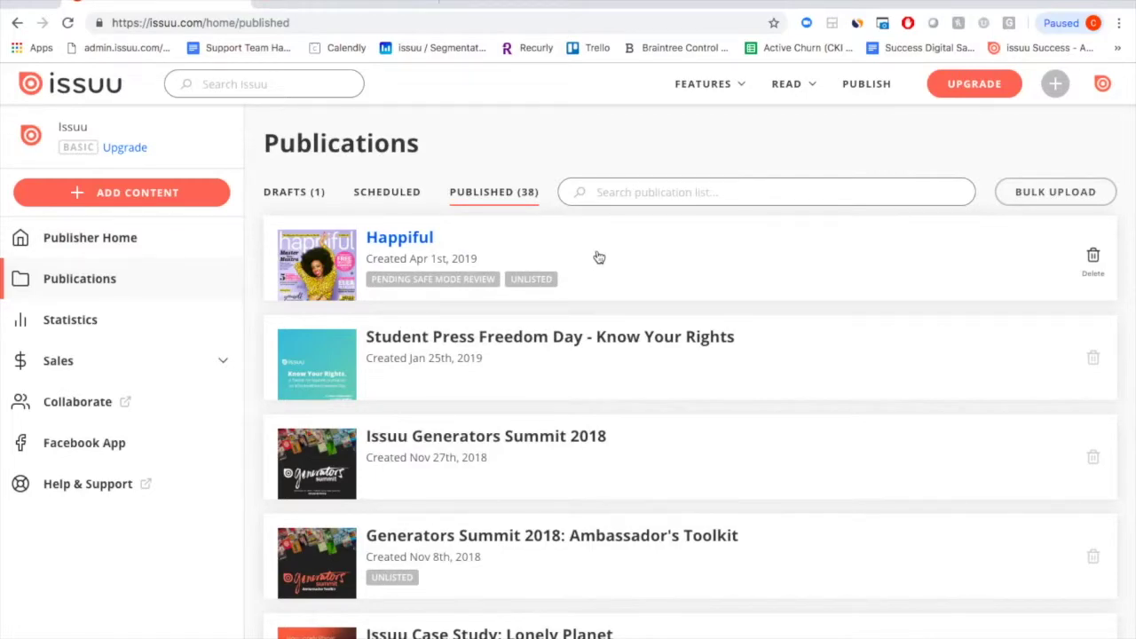
pyautogui.scroll(-6, 599, 258)
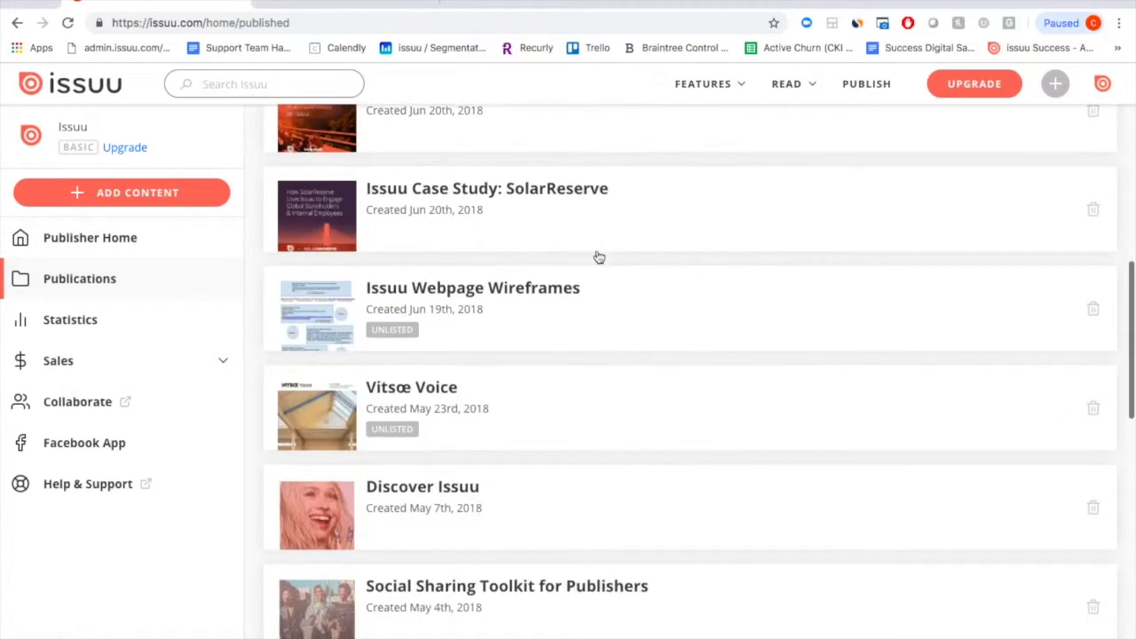
pyautogui.scroll(6, 599, 258)
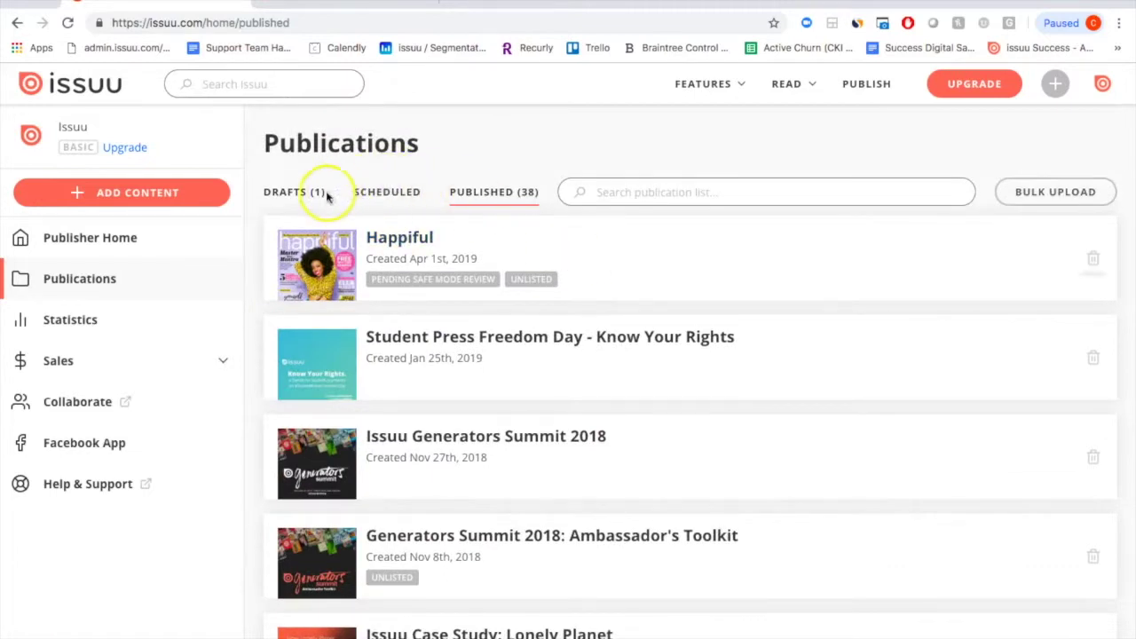
pyautogui.click(296, 192)
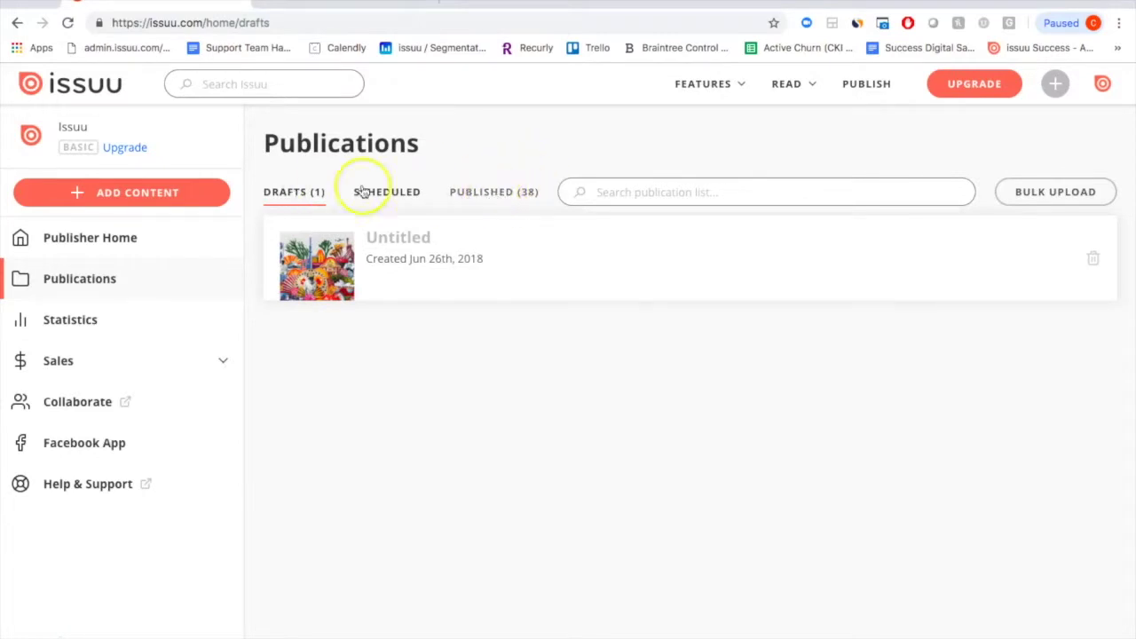
pyautogui.click(393, 201)
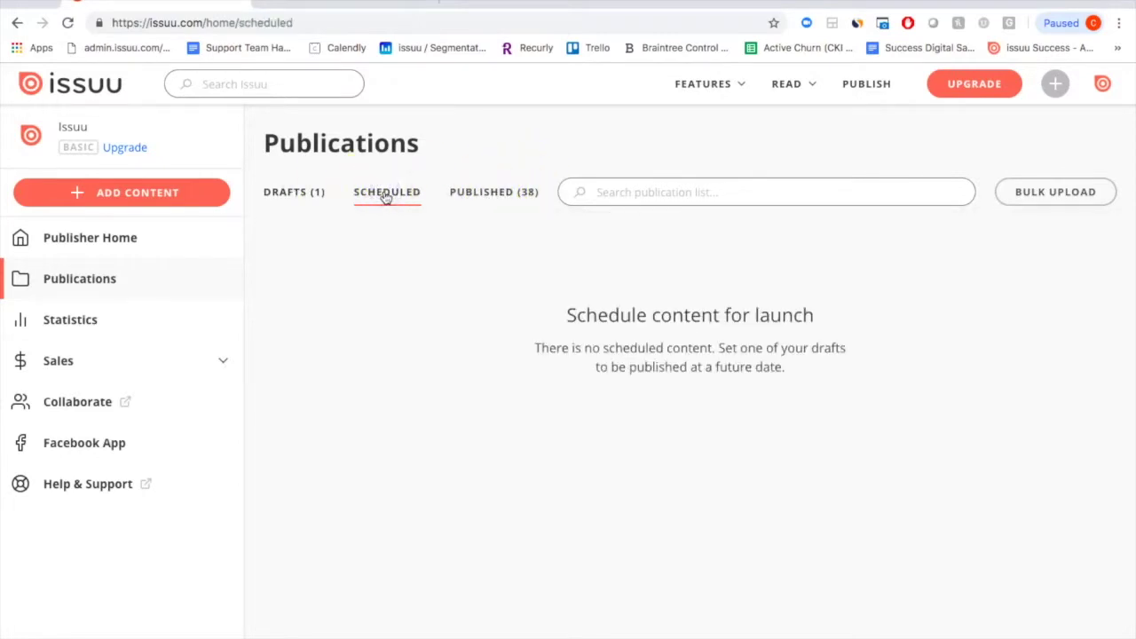
pyautogui.click(483, 203)
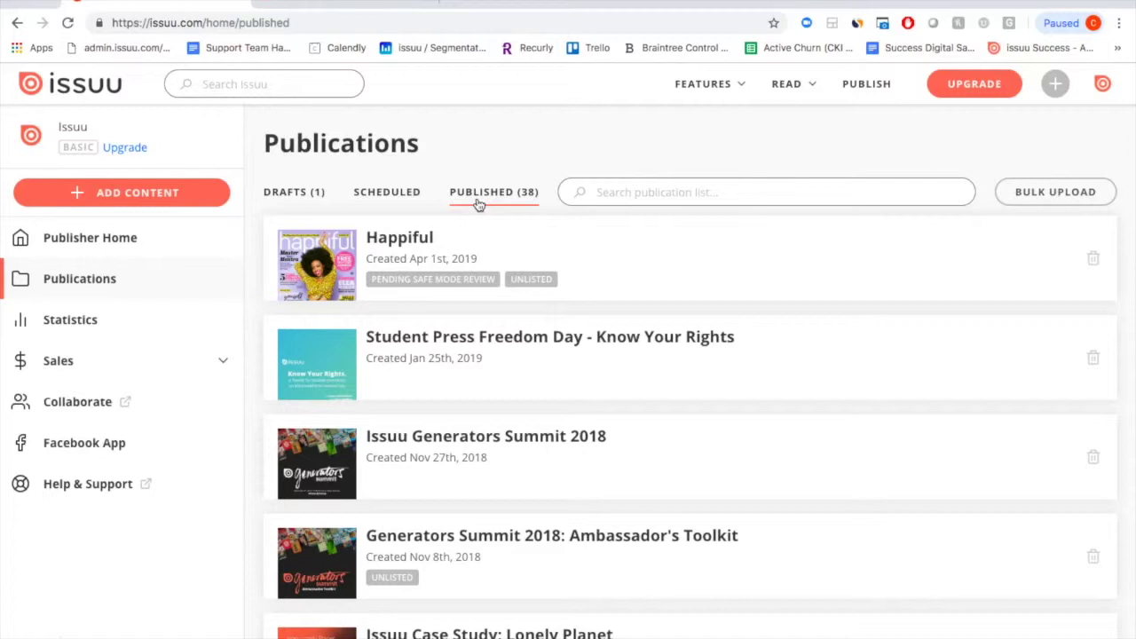
# - Open the published Happiful publication and start creating a new mobile-optimized story from it
pyautogui.click(627, 255)
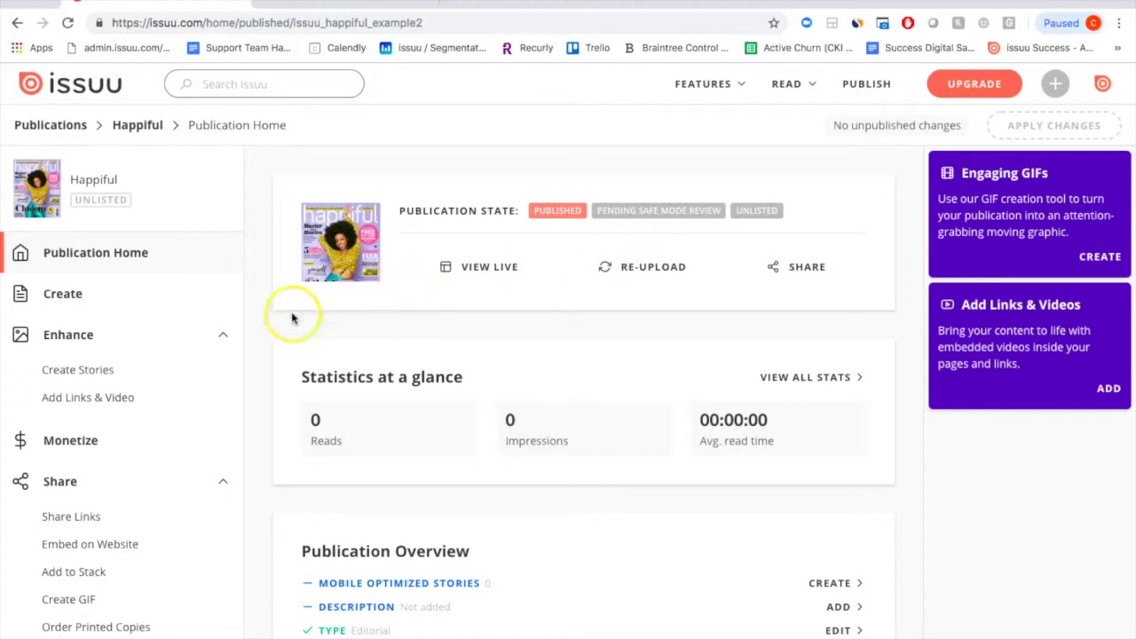
pyautogui.click(81, 376)
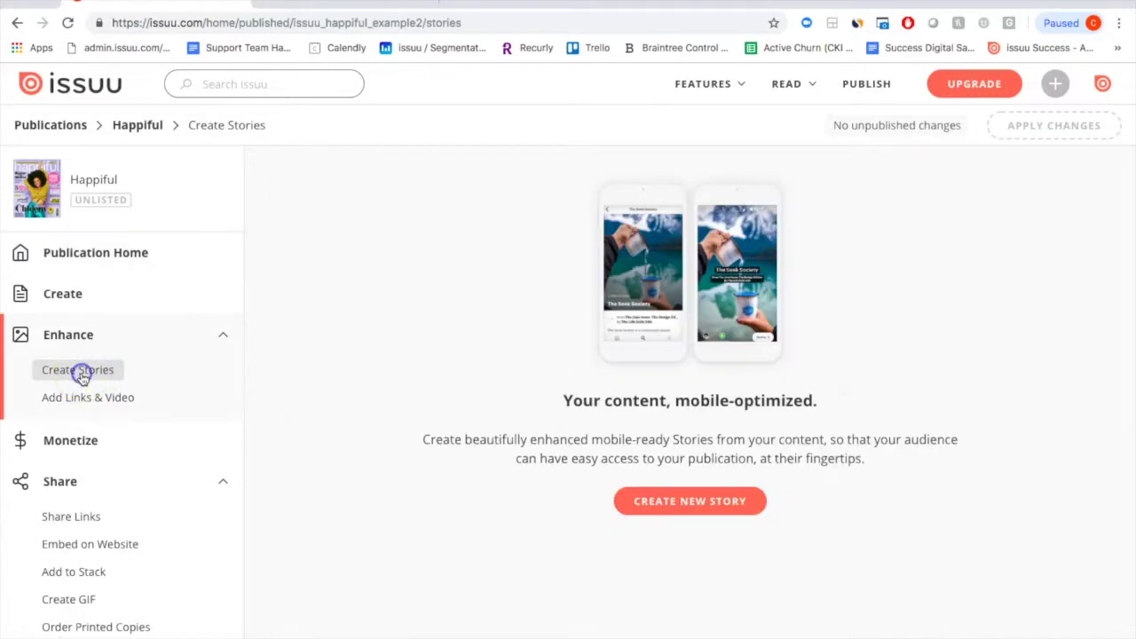
pyautogui.click(706, 502)
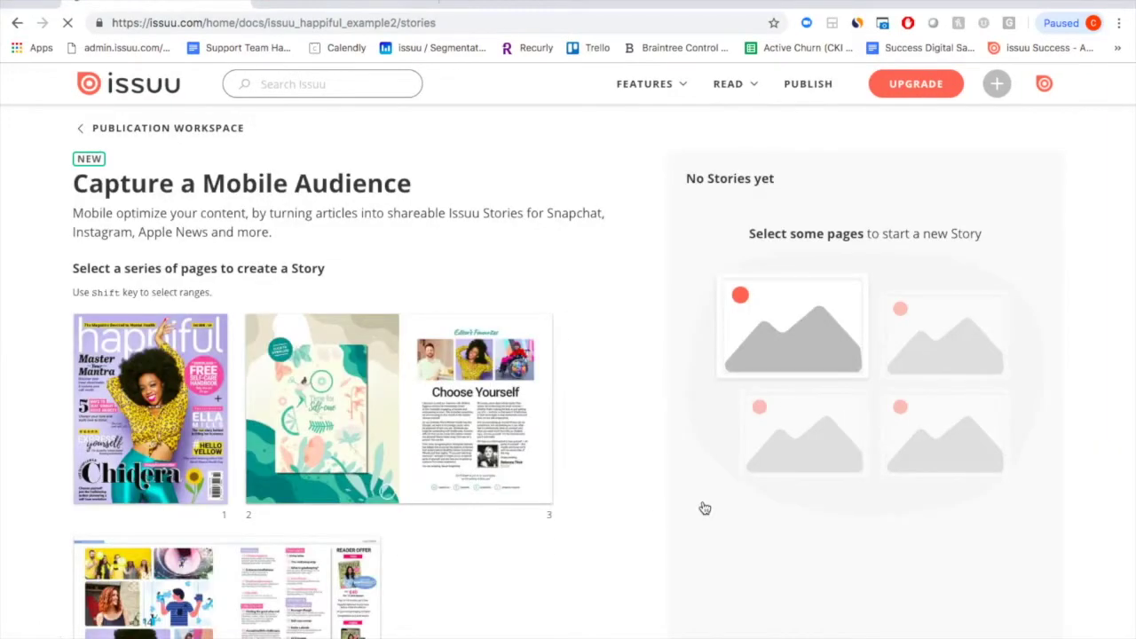
# - Select pages 76-79, the article "Learning to Be By Myself", as the pages of the new story
pyautogui.scroll(-9, 426, 452)
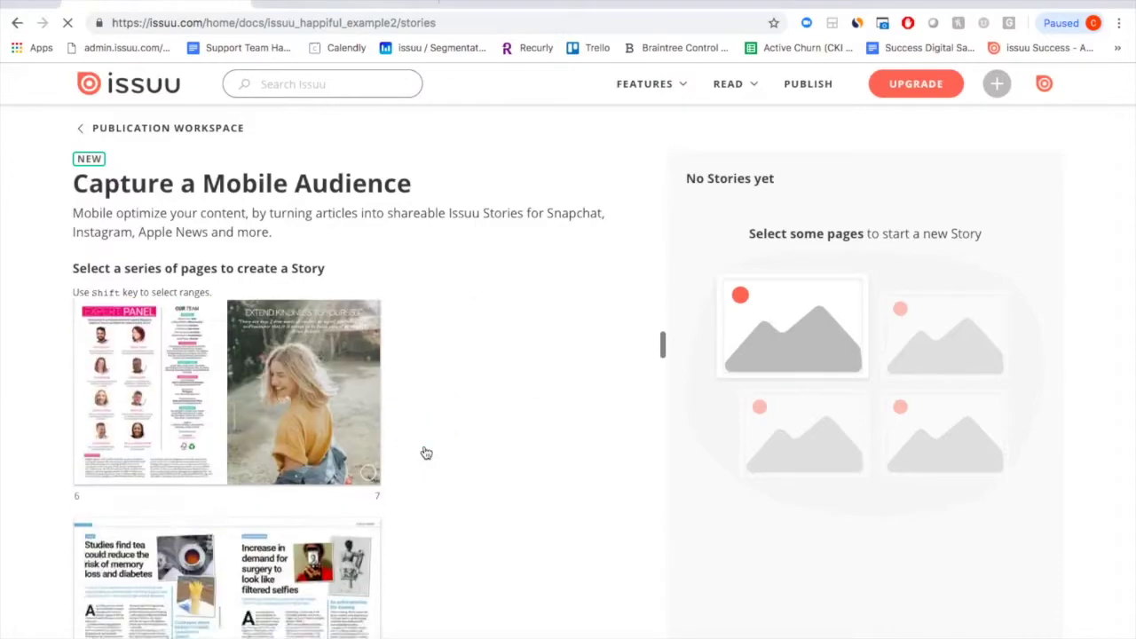
pyautogui.scroll(-10, 426, 452)
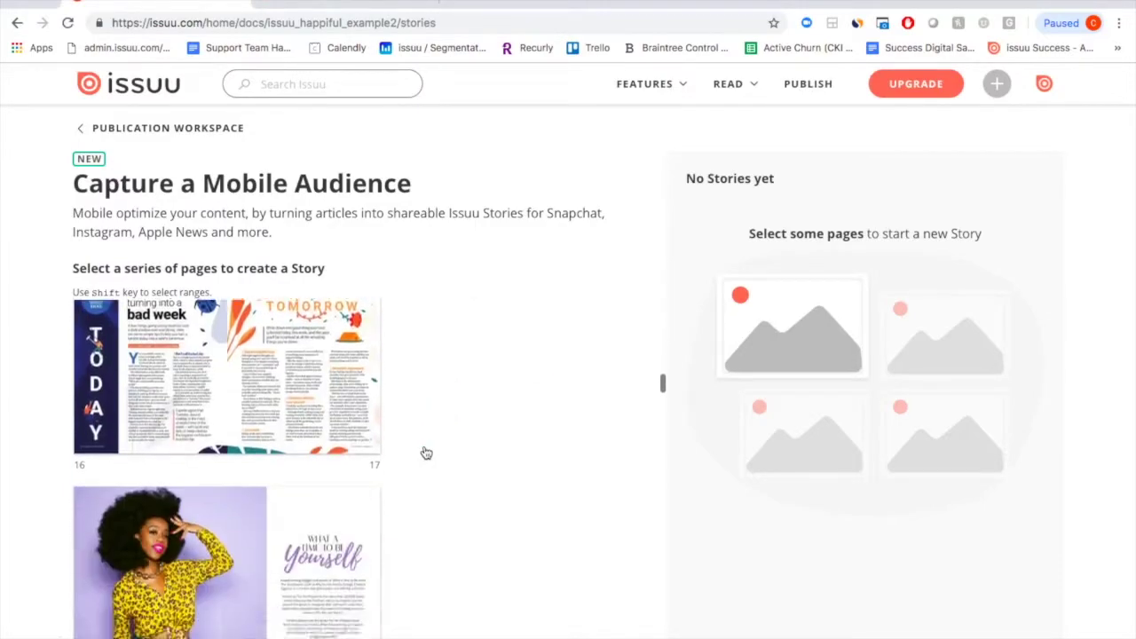
pyautogui.scroll(-10, 426, 453)
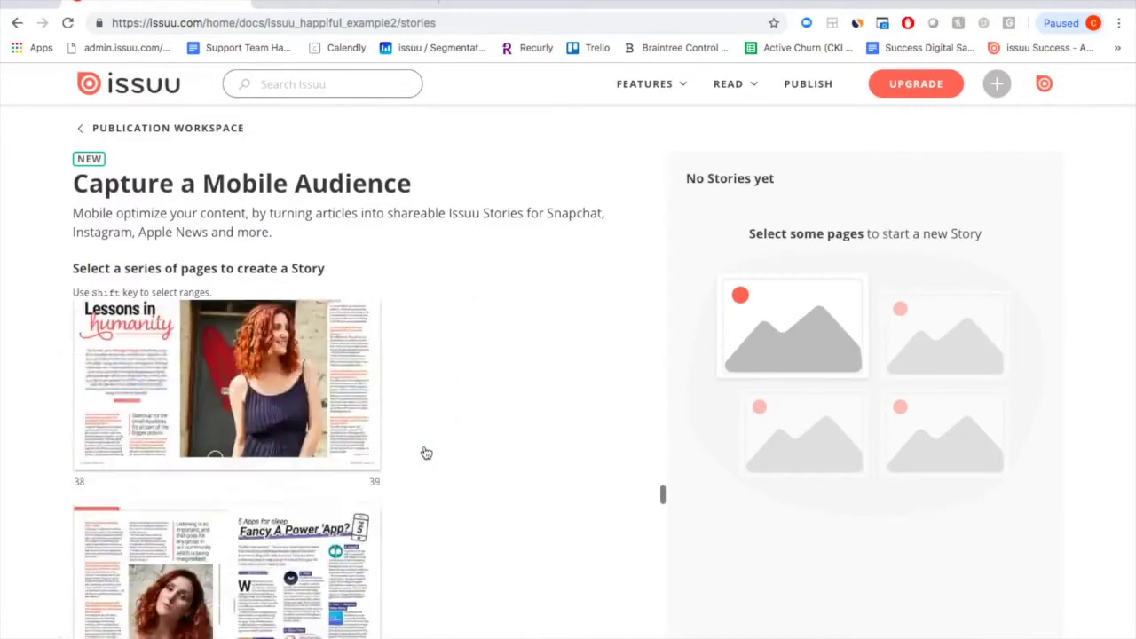
pyautogui.scroll(-5, 426, 452)
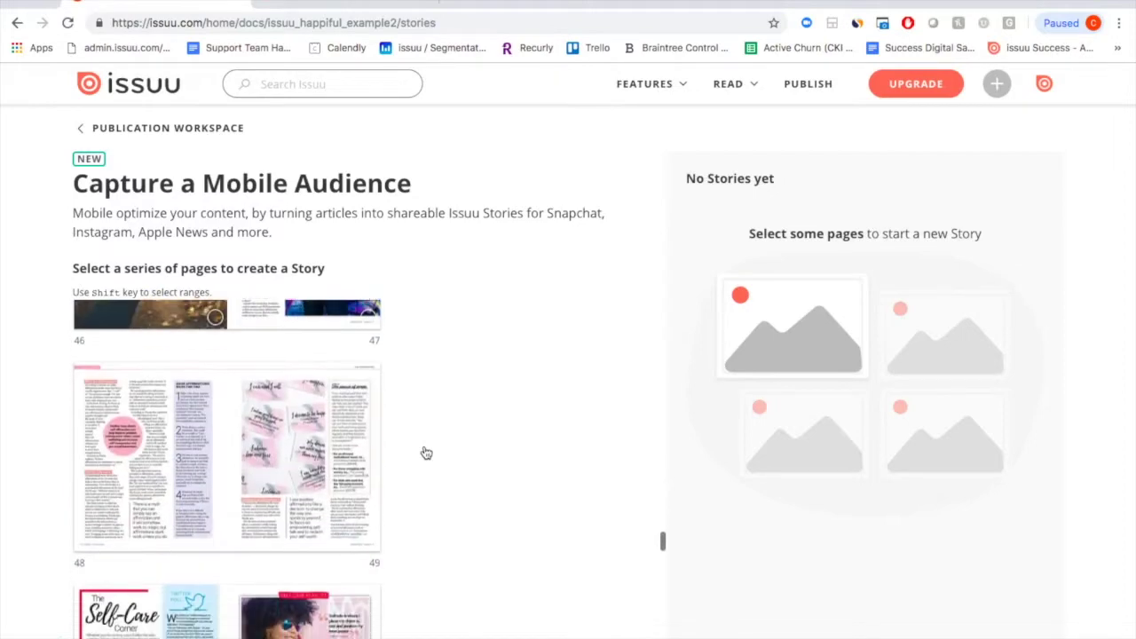
pyautogui.scroll(-8, 426, 453)
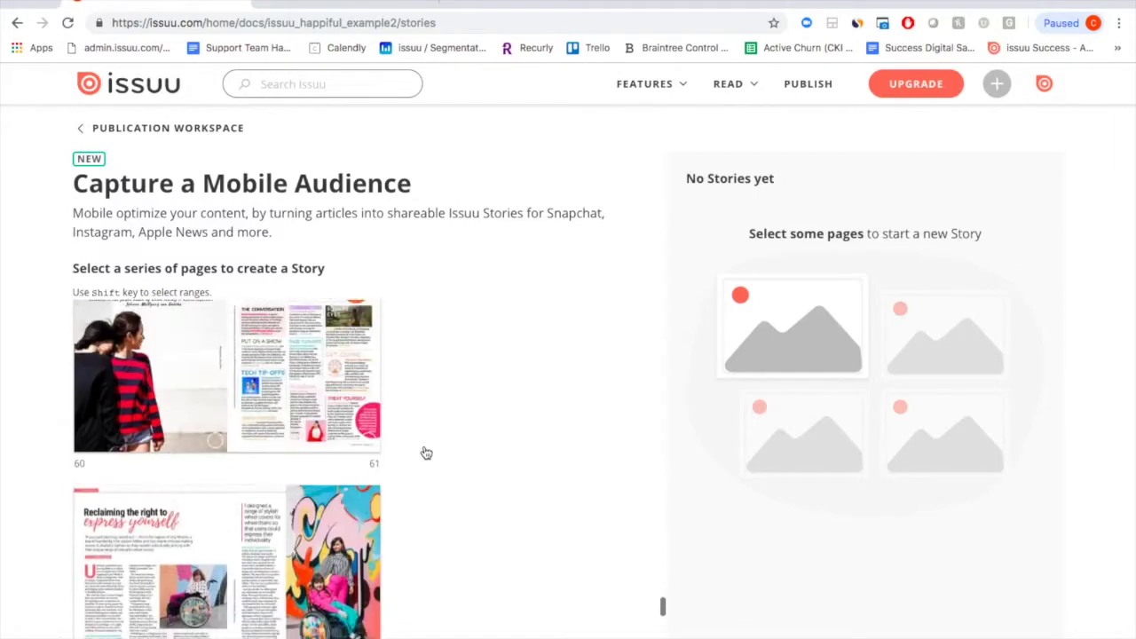
pyautogui.scroll(-8, 426, 453)
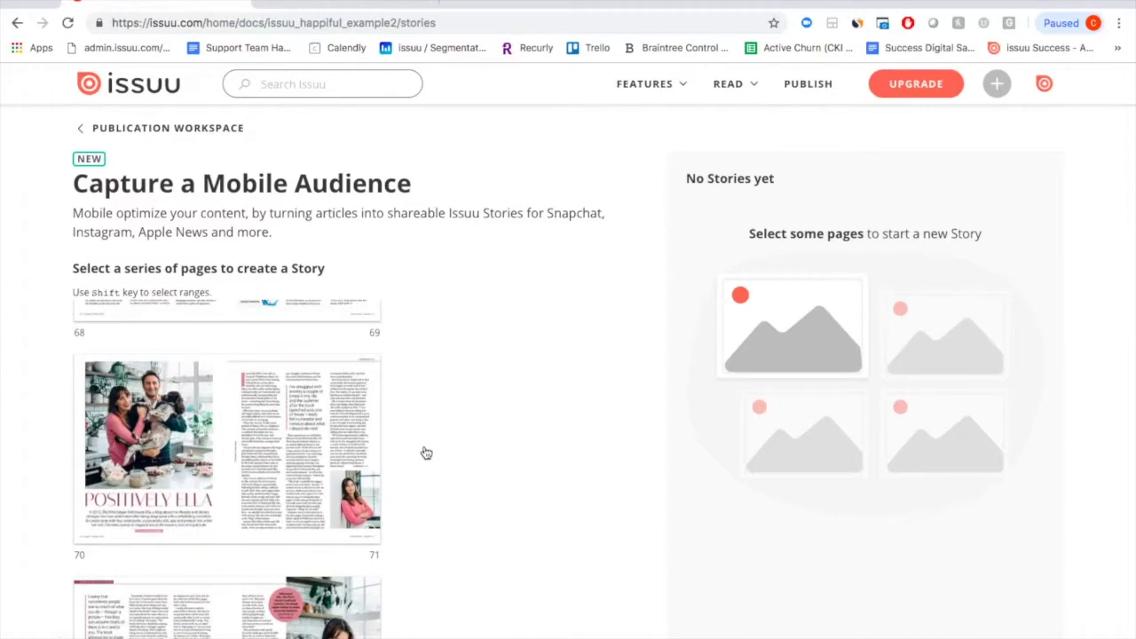
pyautogui.scroll(-5, 425, 452)
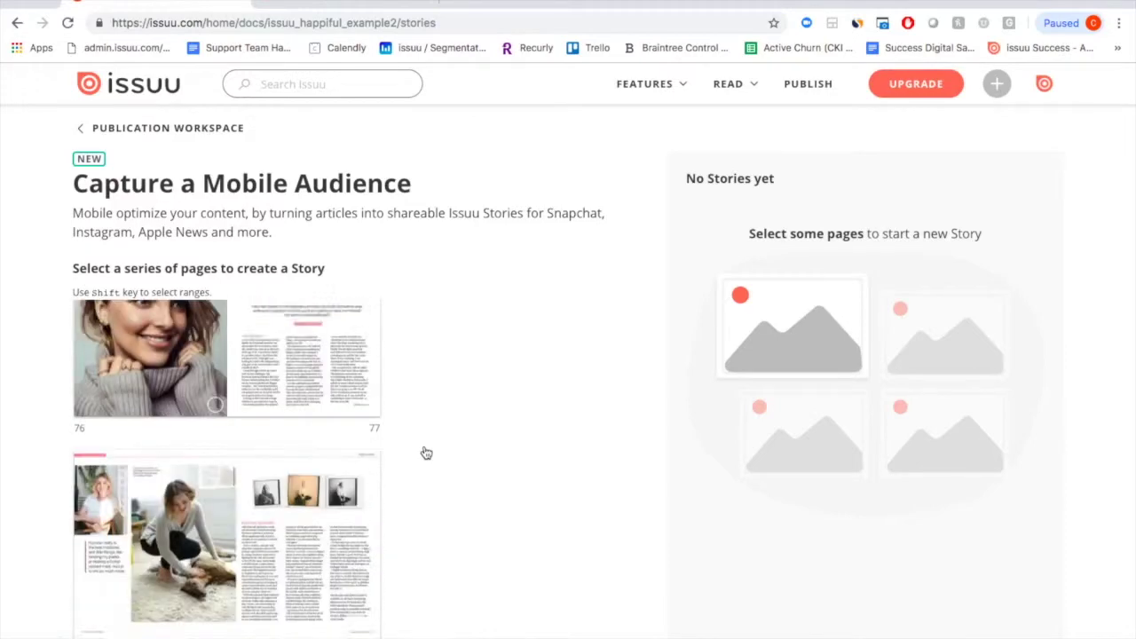
pyautogui.click(148, 367)
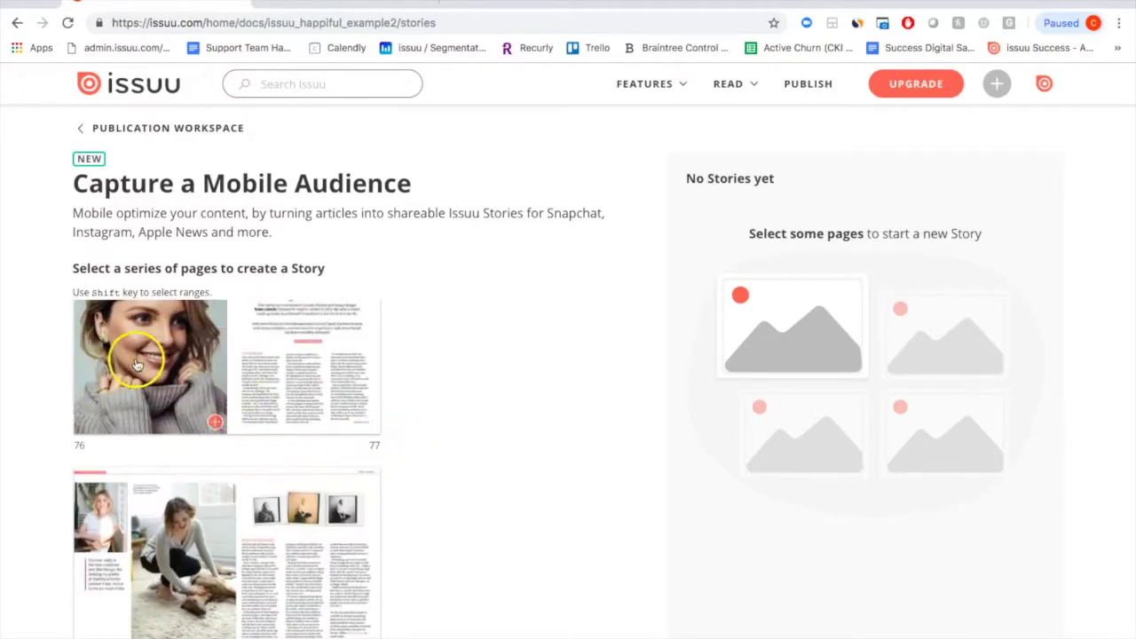
pyautogui.click(333, 388)
pyautogui.scroll(-2, 330, 385)
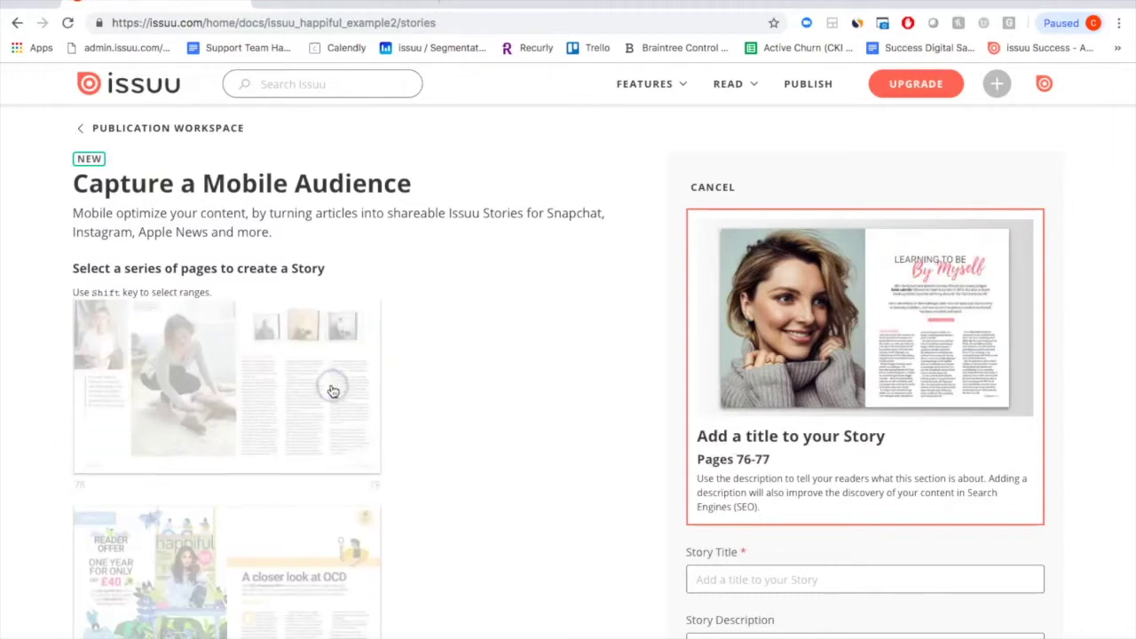
pyautogui.click(169, 407)
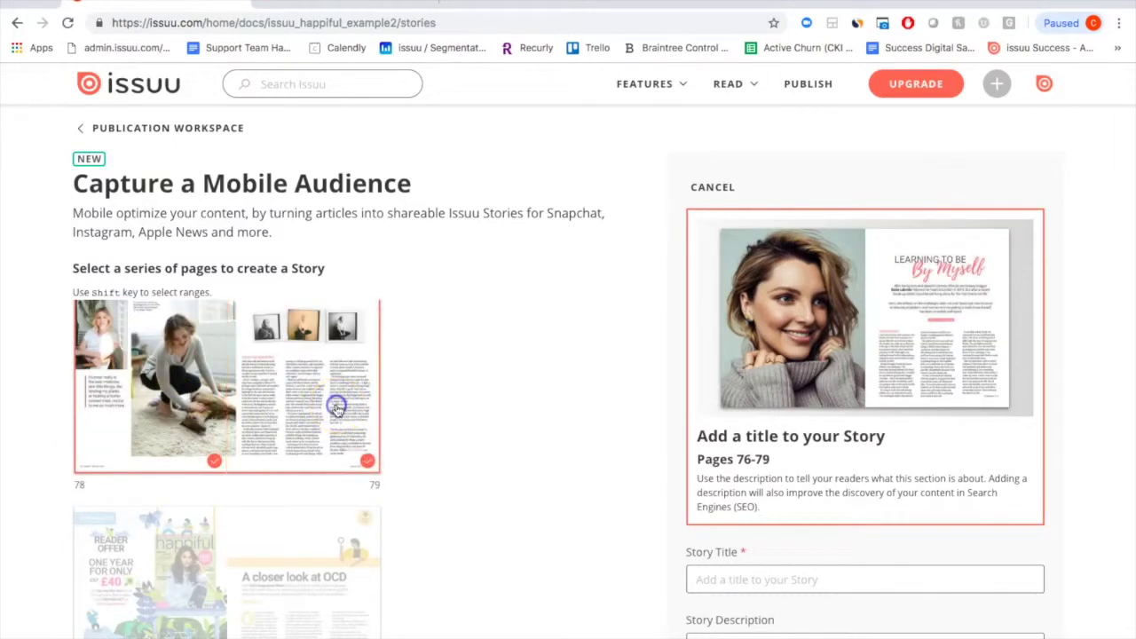
# - Try adding the non-consecutive page 83 to the story's page selection and deselect it again
pyautogui.scroll(-2, 337, 410)
pyautogui.click(317, 556)
pyautogui.scroll(-3, 346, 532)
pyautogui.click(347, 501)
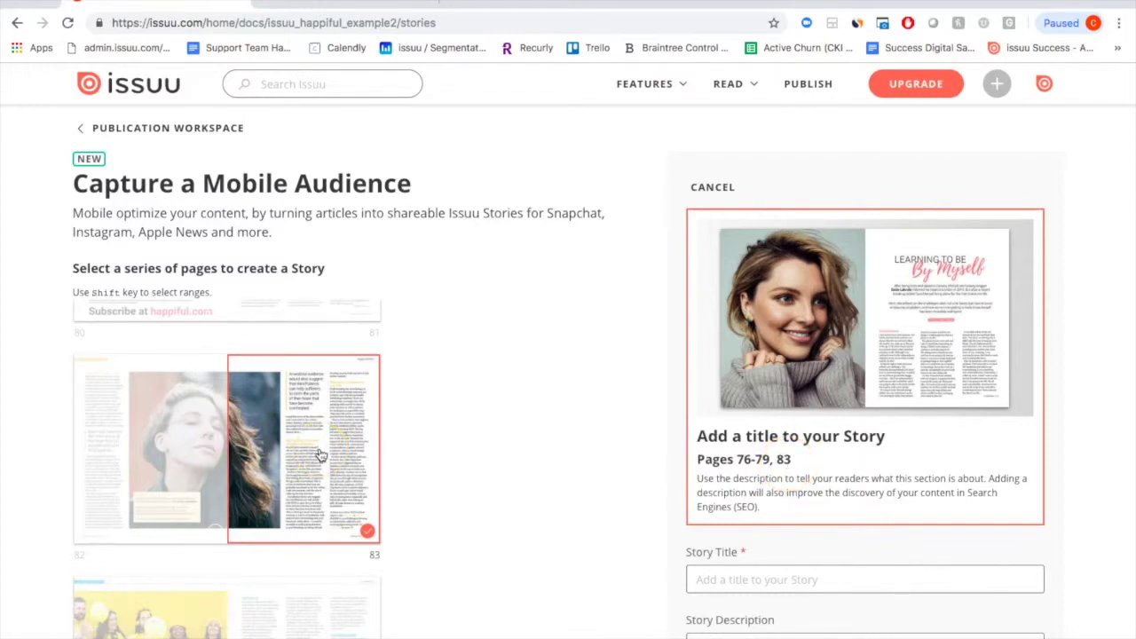
pyautogui.click(347, 450)
pyautogui.scroll(3, 346, 452)
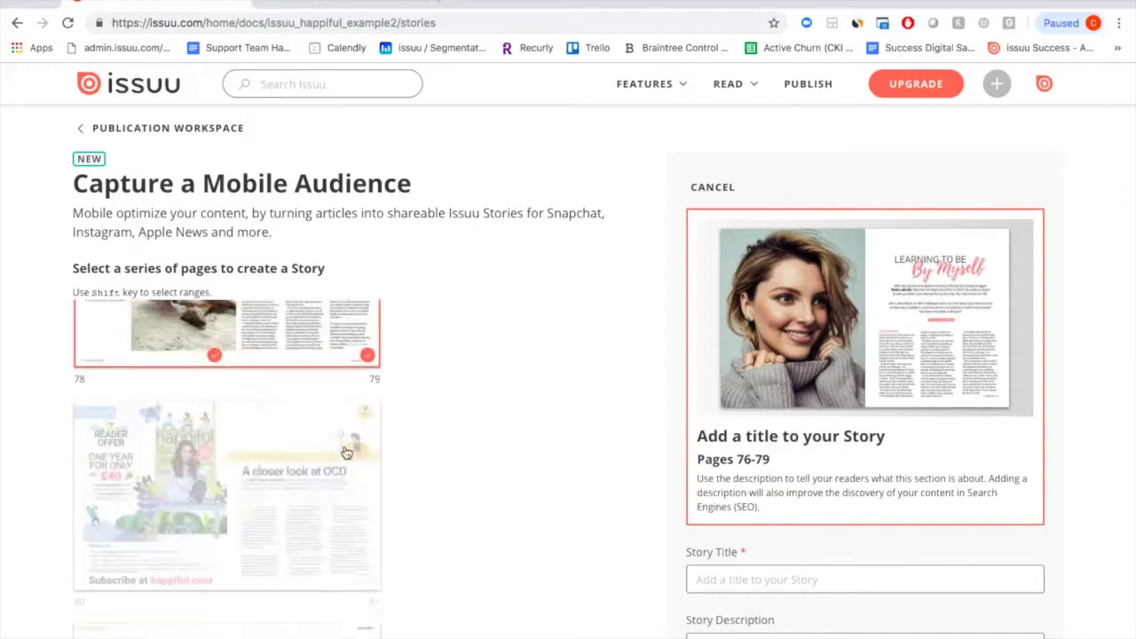
# - Title the story "Learning To Be By Myself"
pyautogui.scroll(3, 347, 452)
pyautogui.scroll(-2, 807, 437)
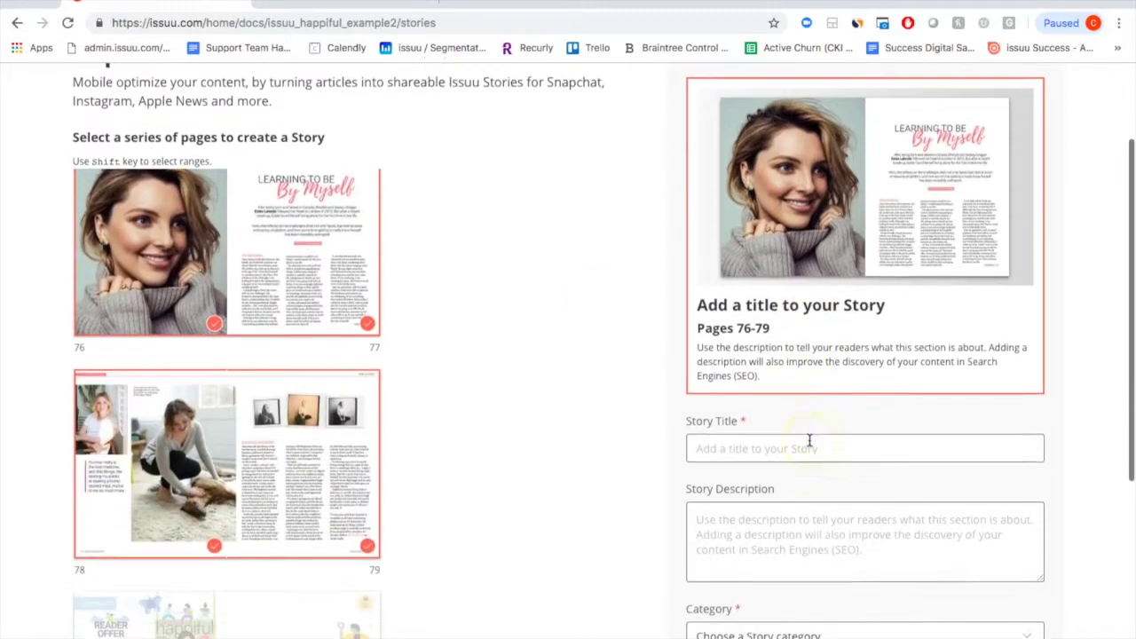
pyautogui.click(733, 441)
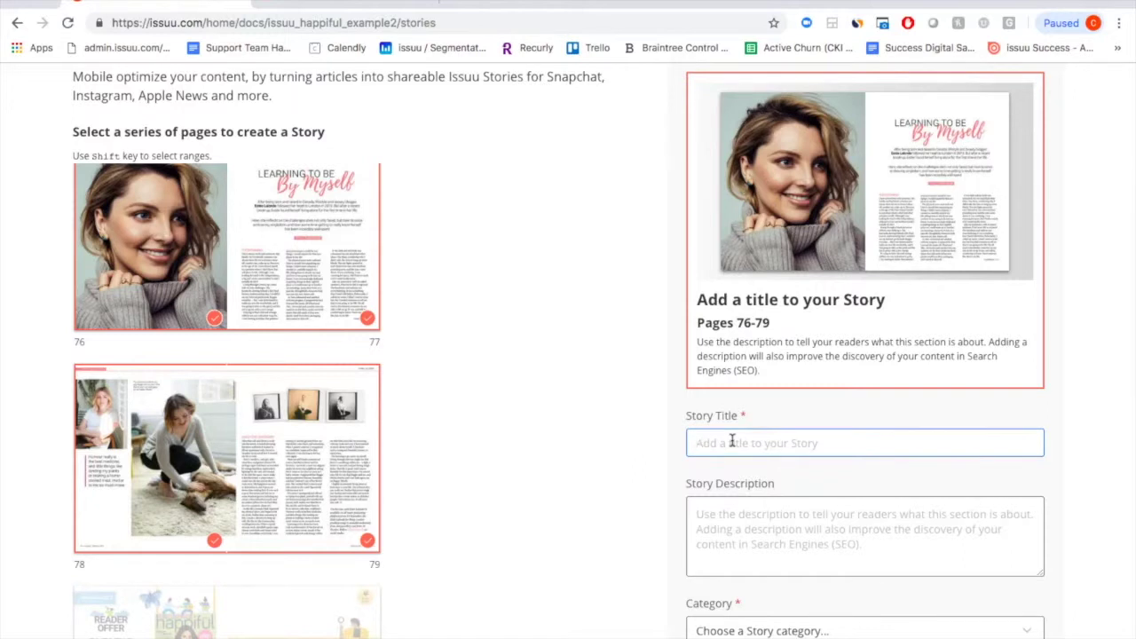
pyautogui.write('Learning To')
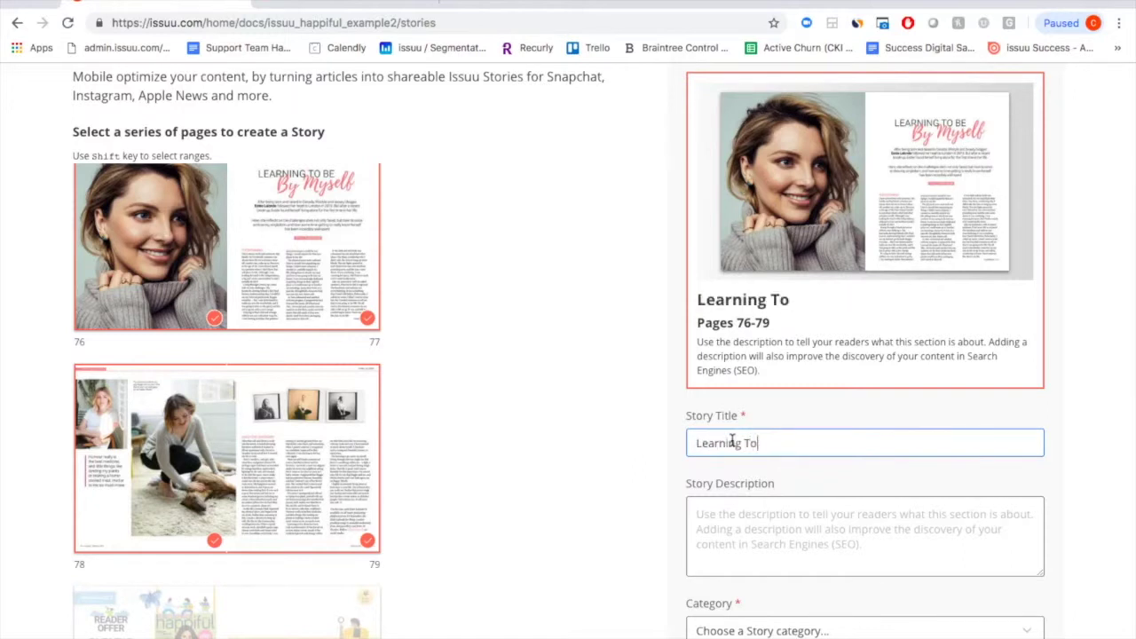
pyautogui.write(' Be By Myself')
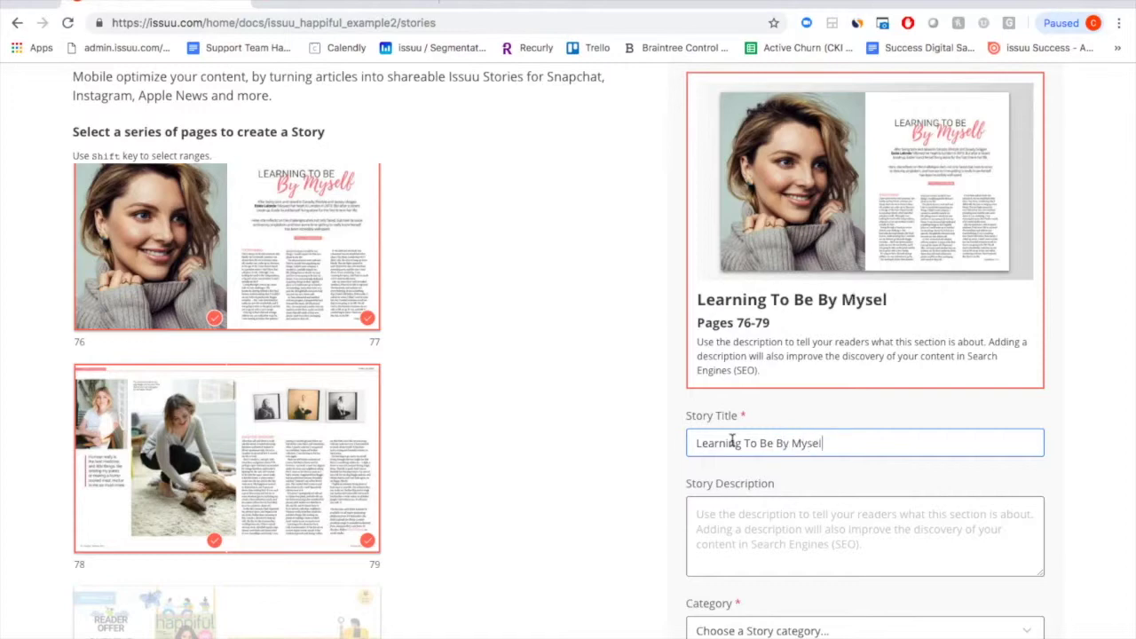
# - Leave the story description empty, set the category to Health & Fitness and continue to the story editor
pyautogui.click(808, 513)
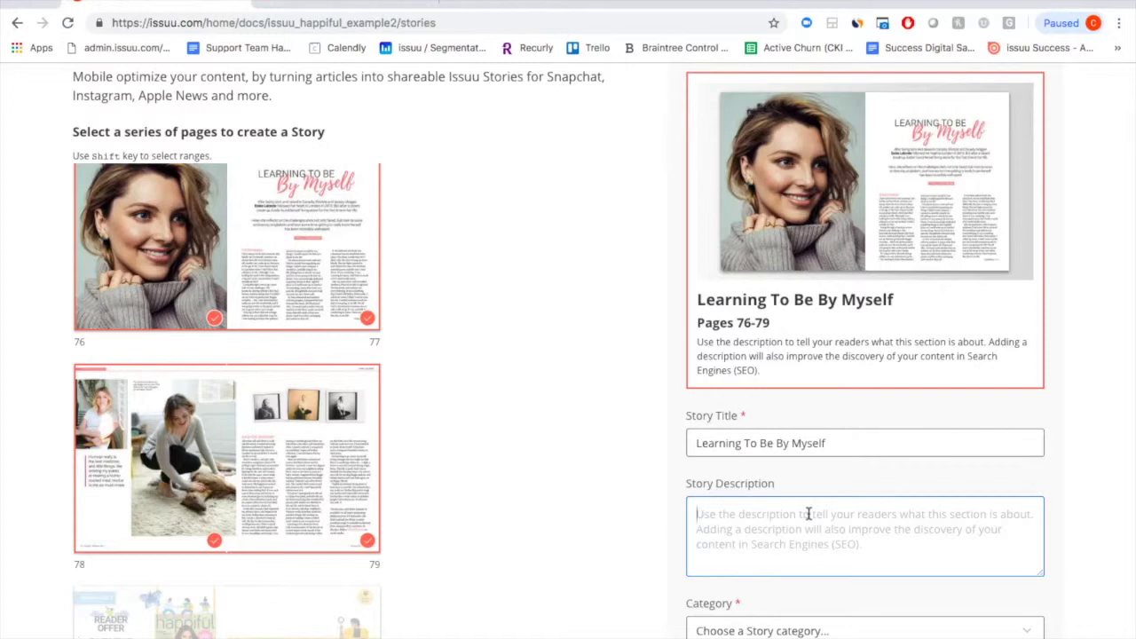
pyautogui.scroll(-1, 808, 514)
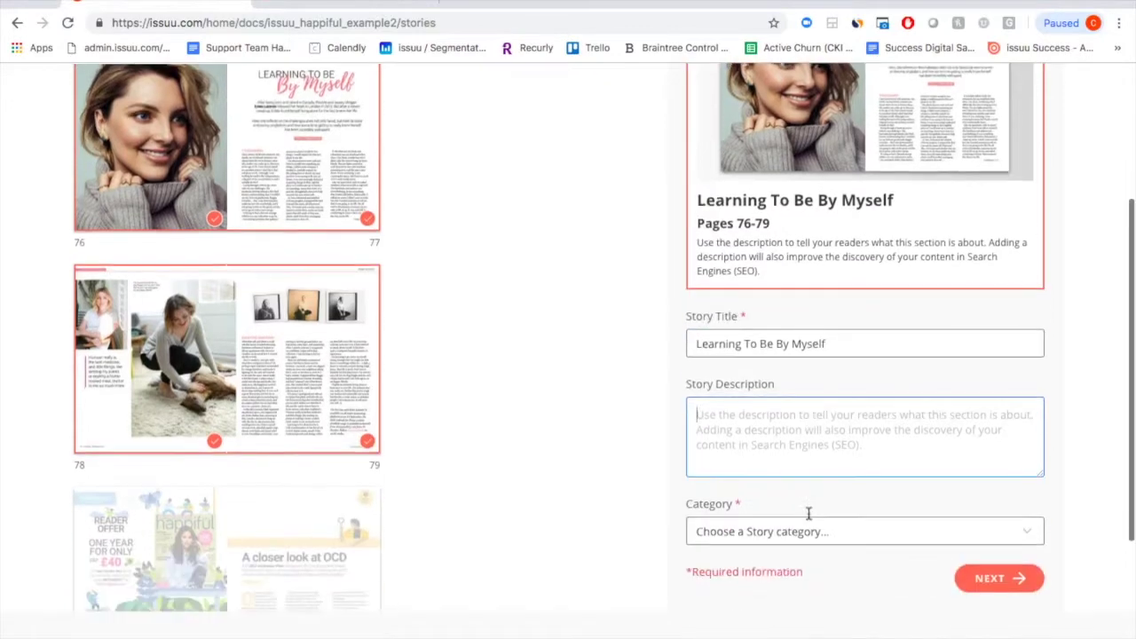
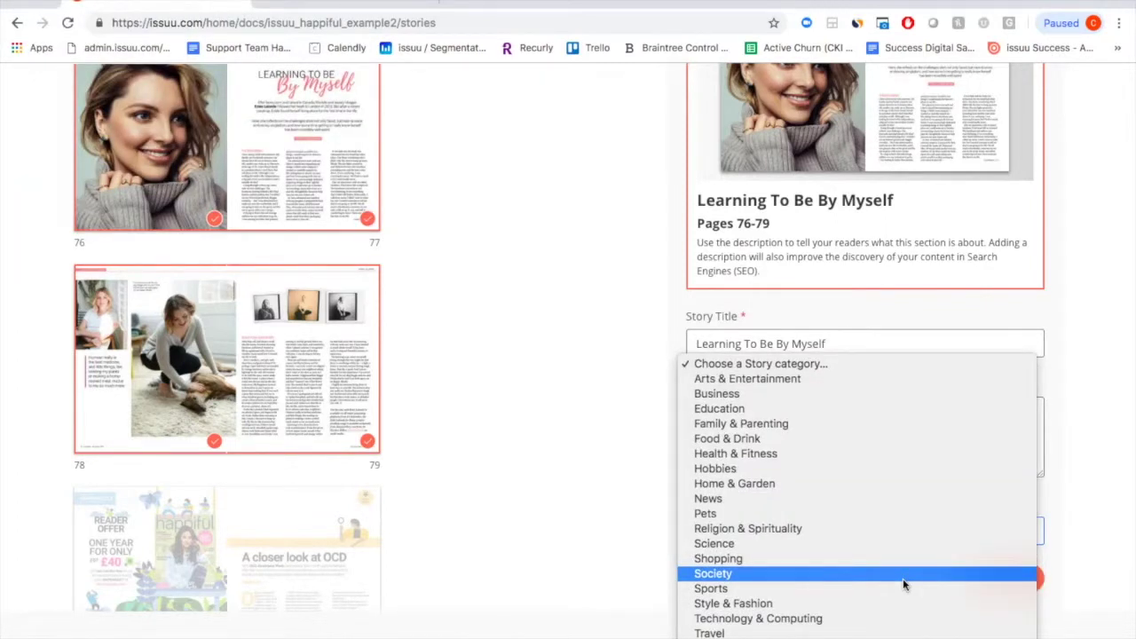
pyautogui.click(802, 453)
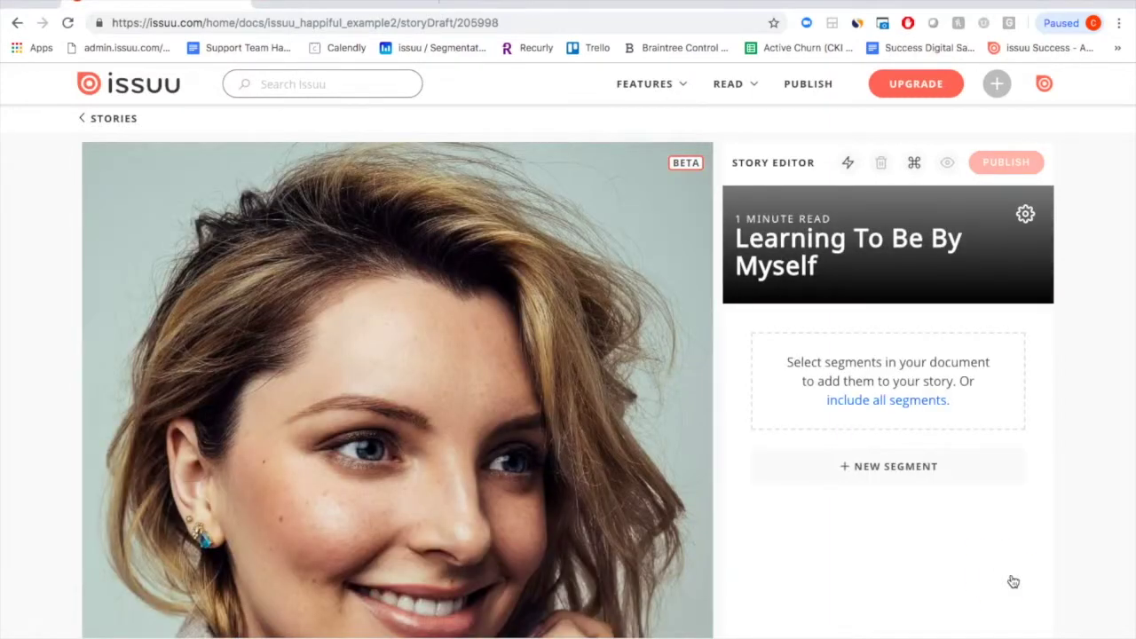
# - Examine which photo, heading and text segments of the article can be added to the story
pyautogui.click(482, 295)
pyautogui.scroll(-5, 456, 335)
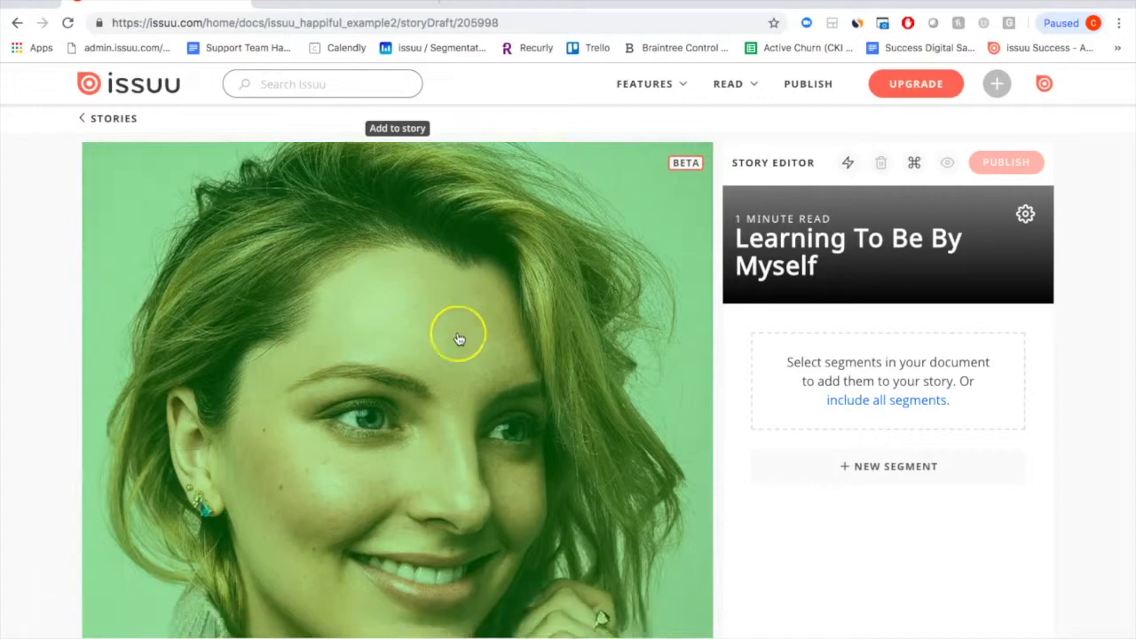
pyautogui.scroll(-8, 458, 338)
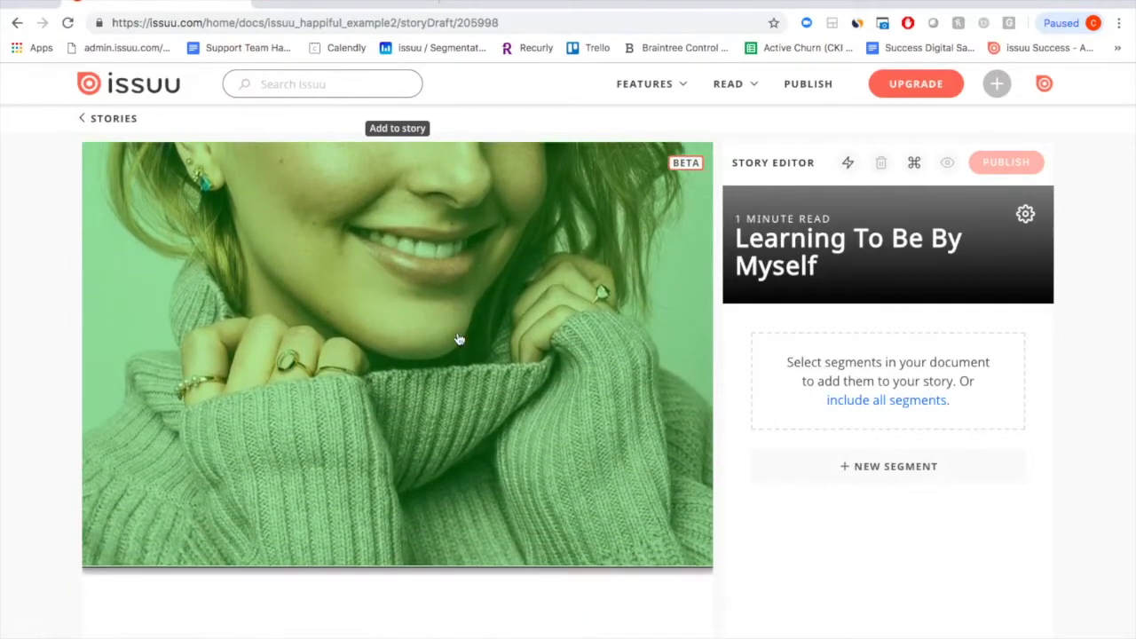
pyautogui.click(322, 297)
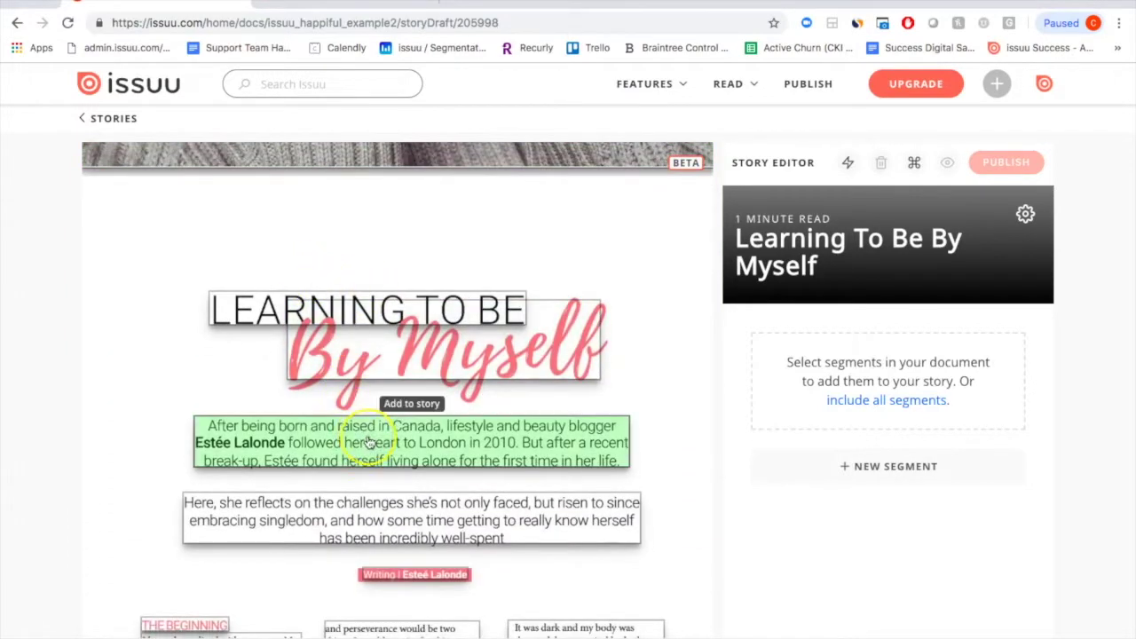
pyautogui.scroll(-3, 368, 444)
pyautogui.click(400, 428)
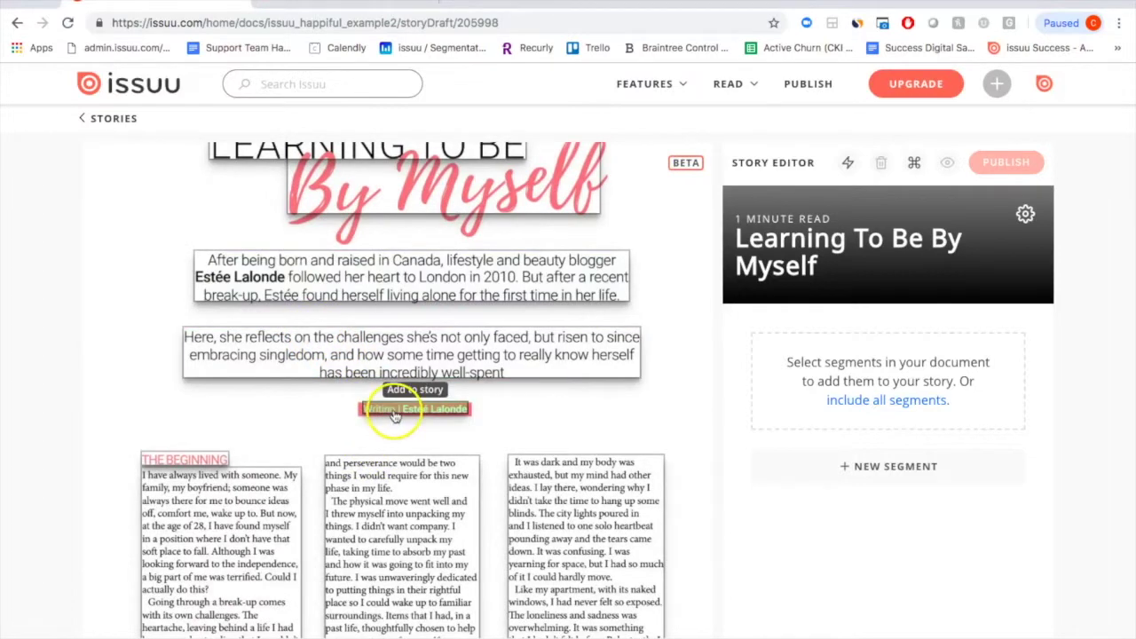
pyautogui.click(206, 514)
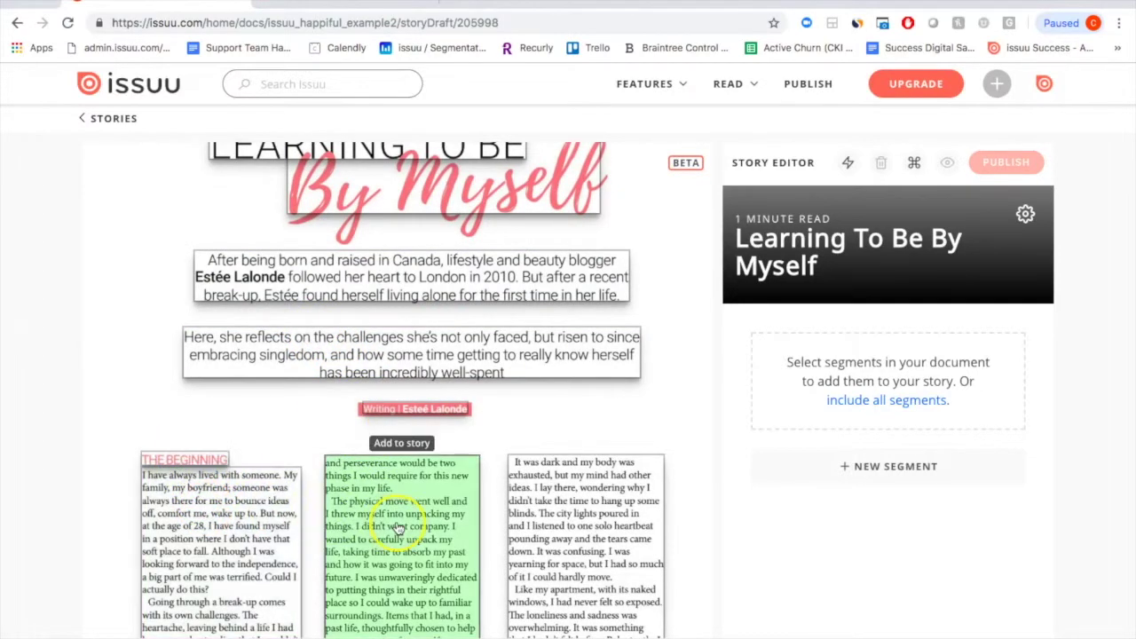
pyautogui.scroll(-2, 423, 505)
pyautogui.scroll(-2, 422, 504)
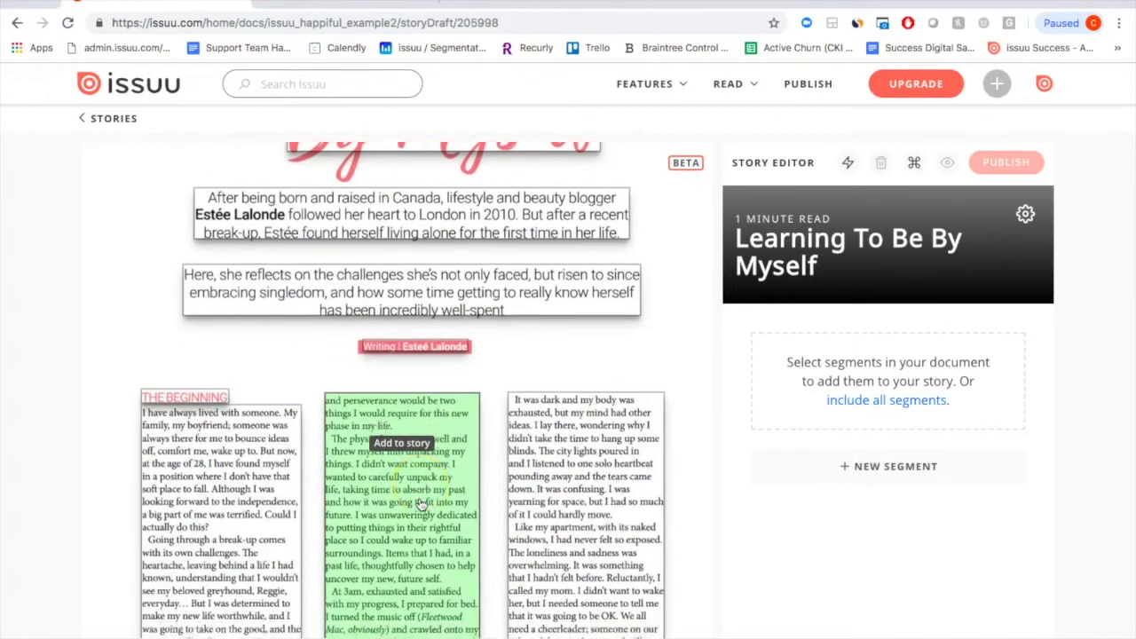
# - Add the two introductory paragraphs beneath the article title and the writing credit line to the story
pyautogui.scroll(5, 422, 505)
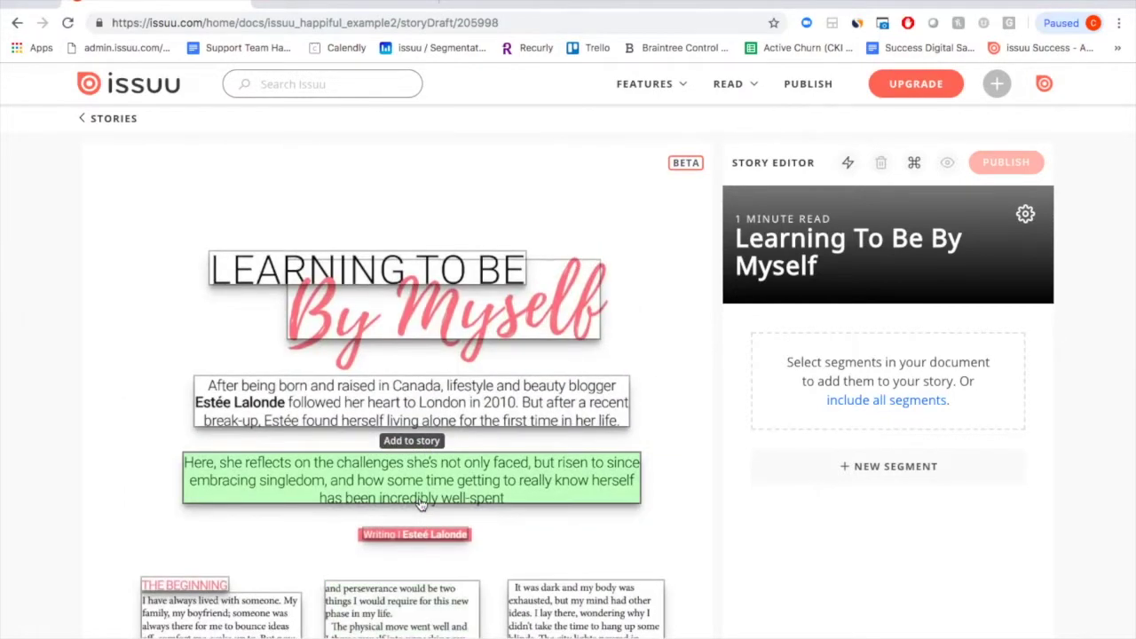
pyautogui.click(297, 402)
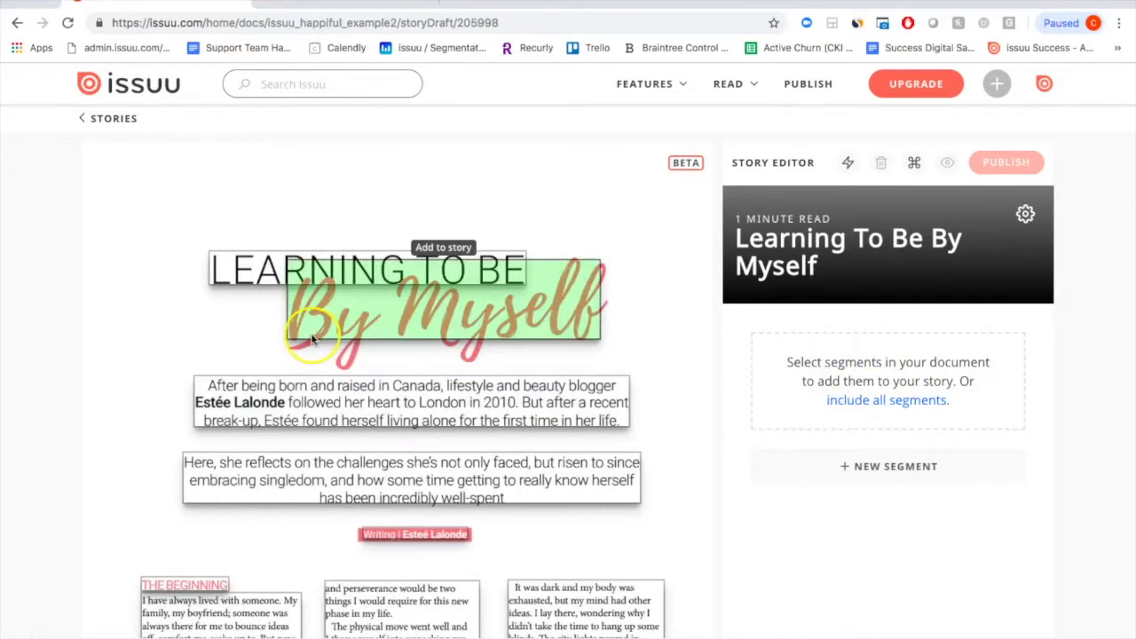
pyautogui.click(333, 405)
pyautogui.click(327, 482)
pyautogui.scroll(-3, 763, 497)
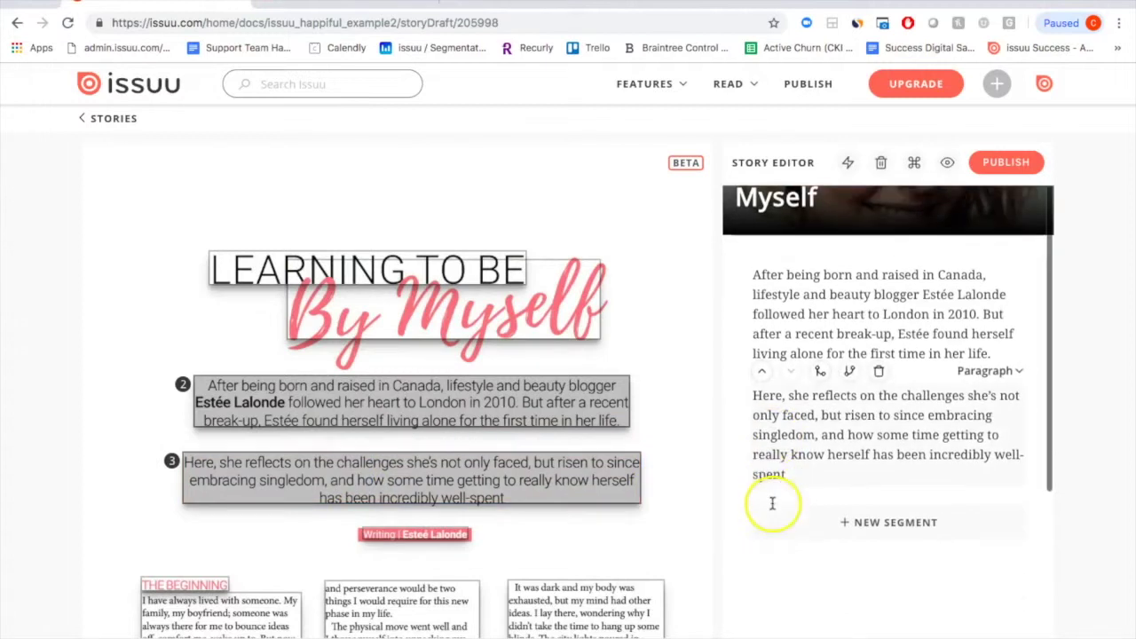
pyautogui.click(426, 534)
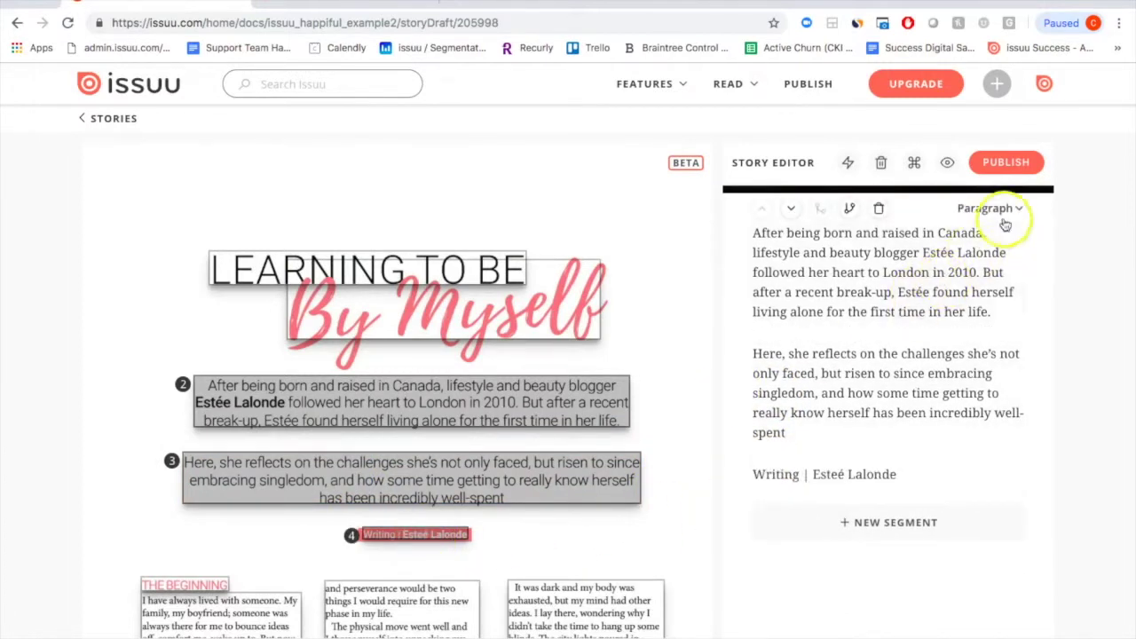
# - Set the text style of both introductory paragraphs and the writing credit line to Byline
pyautogui.click(1006, 209)
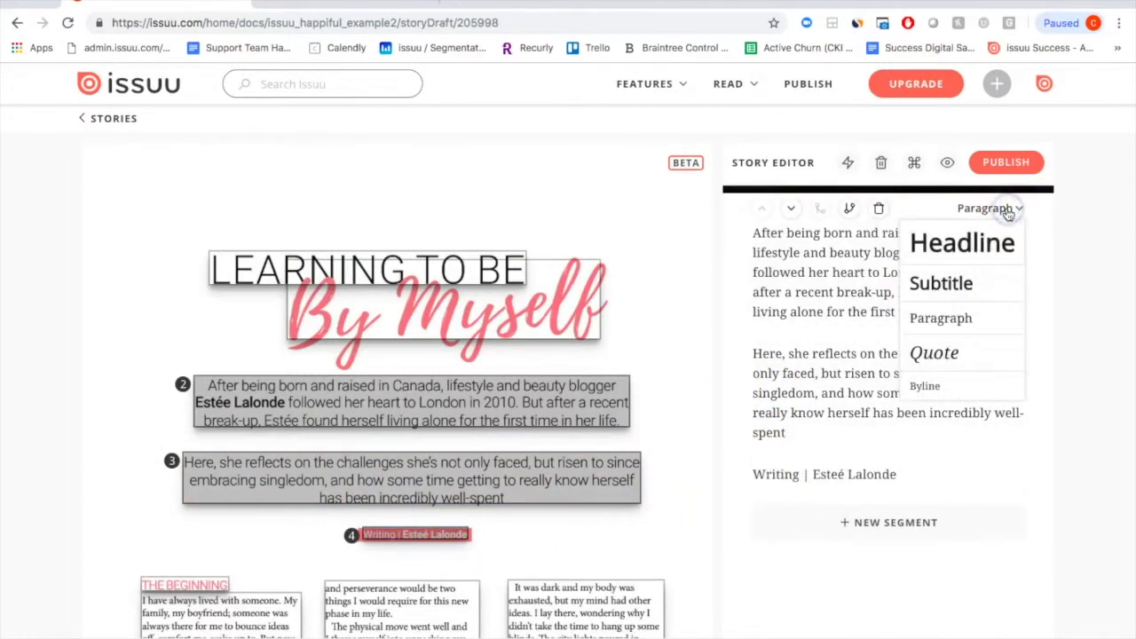
pyautogui.click(932, 386)
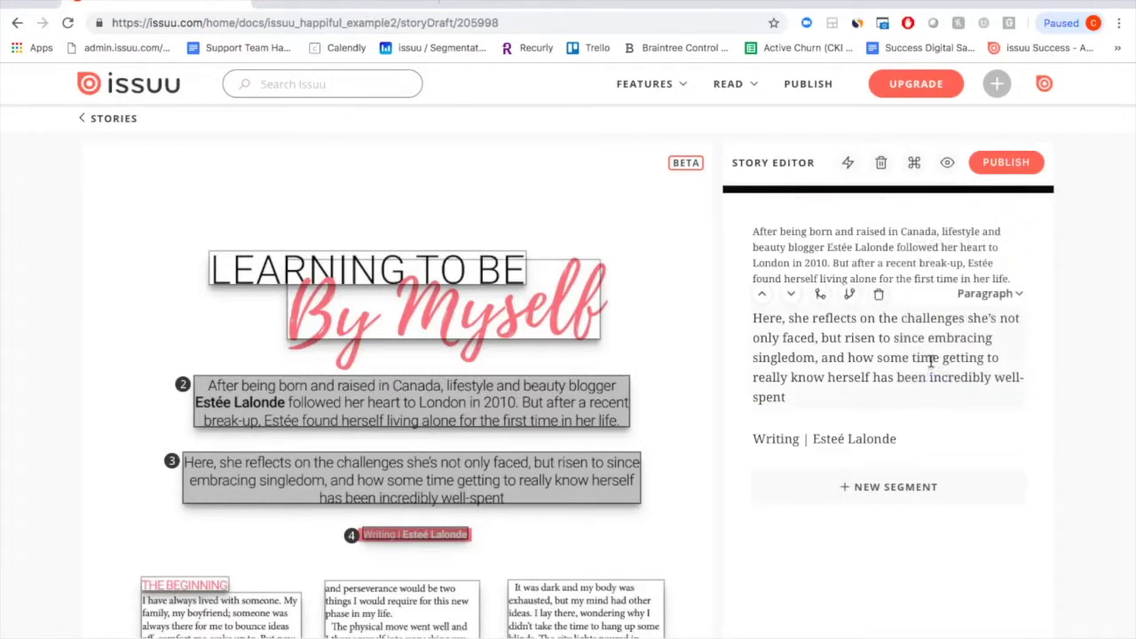
pyautogui.click(989, 294)
pyautogui.click(927, 470)
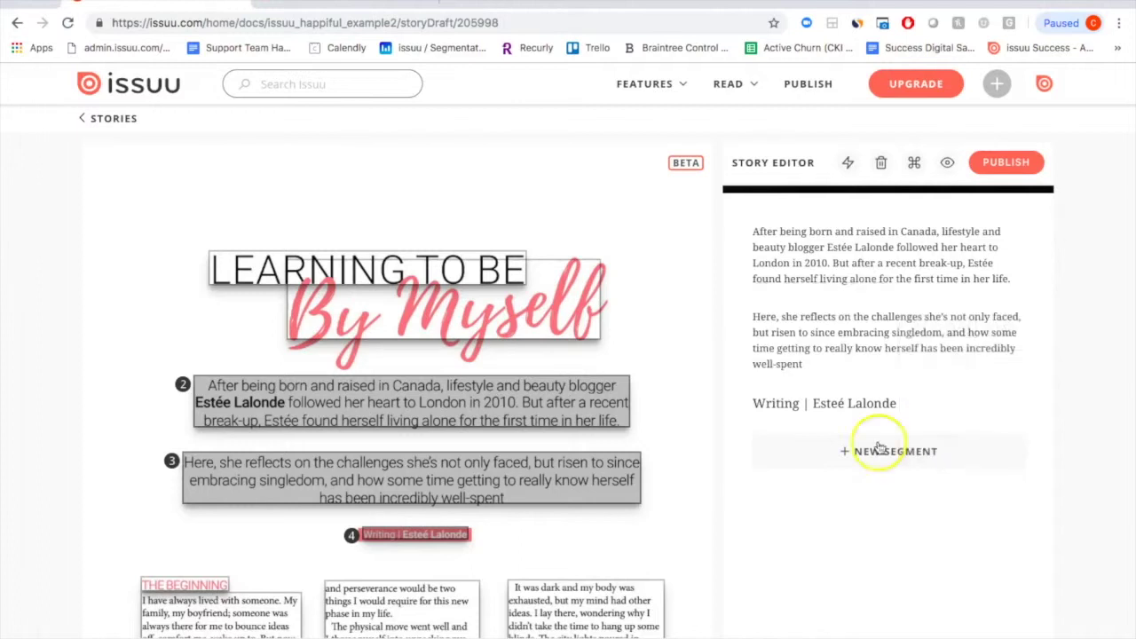
pyautogui.click(976, 380)
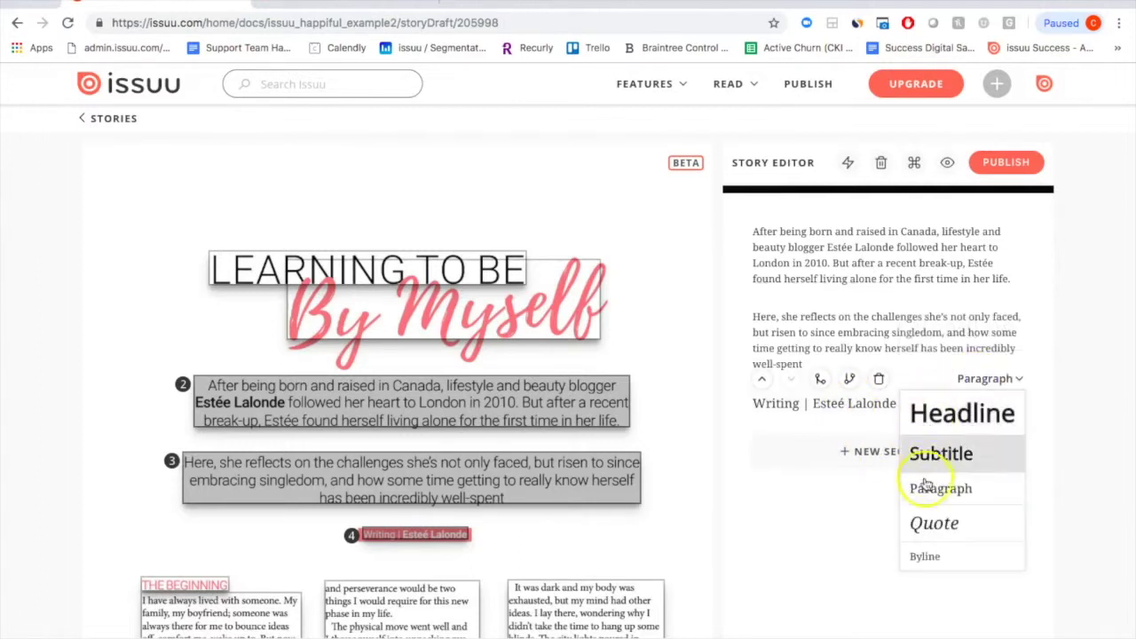
pyautogui.click(925, 556)
# - Add the heading "THE BEGINNING" to the story and style it as a Subtitle
pyautogui.scroll(-5, 666, 511)
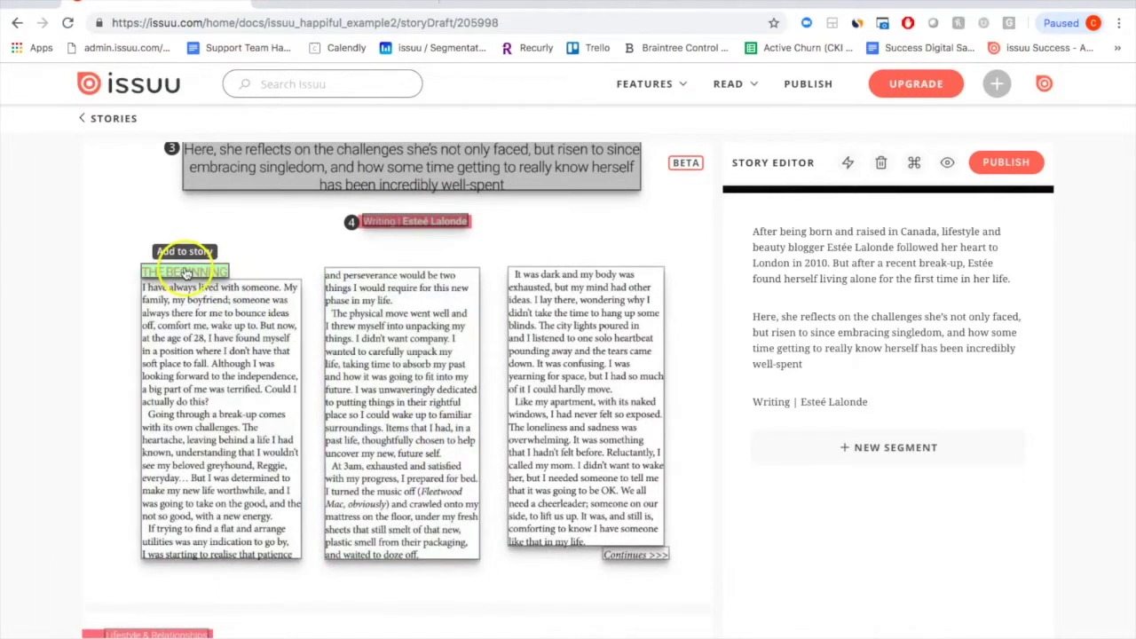
pyautogui.click(185, 272)
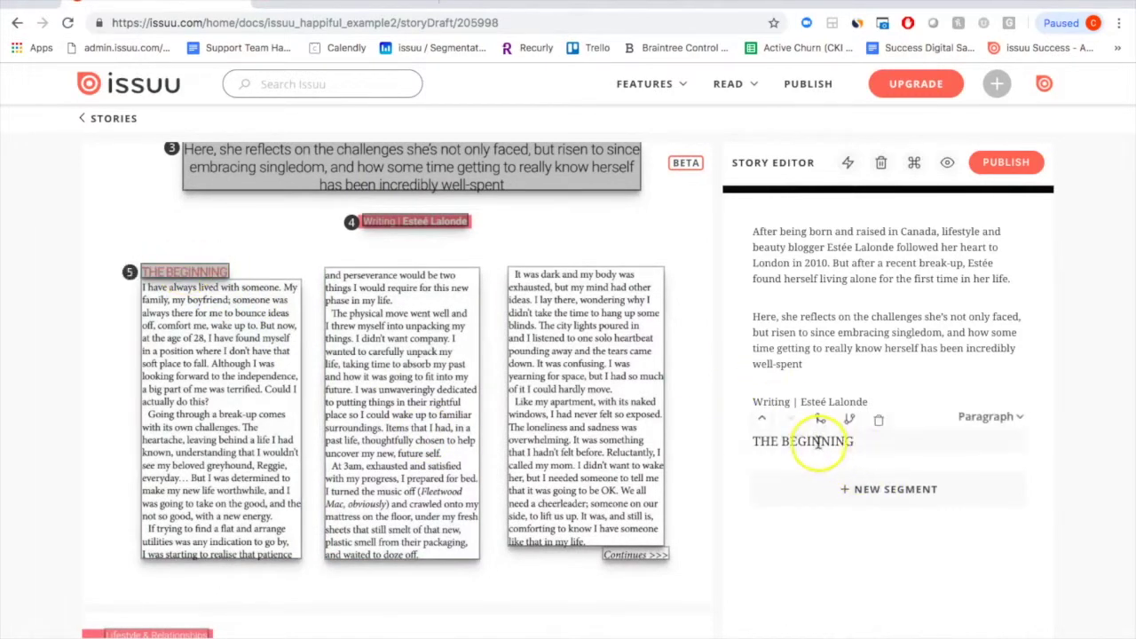
pyautogui.click(983, 419)
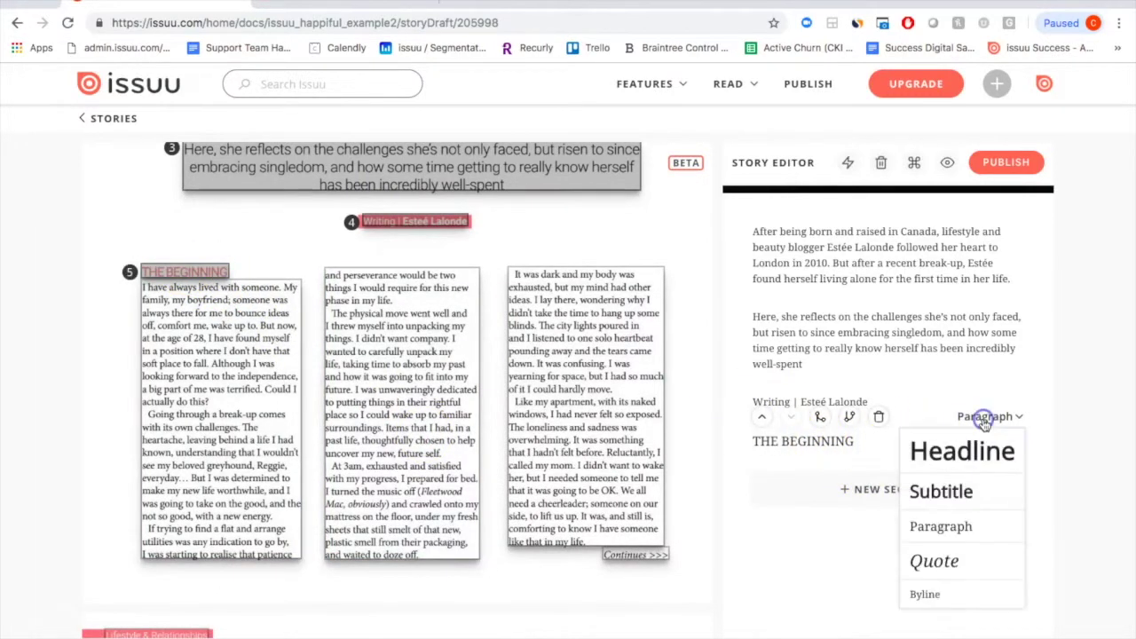
pyautogui.click(926, 492)
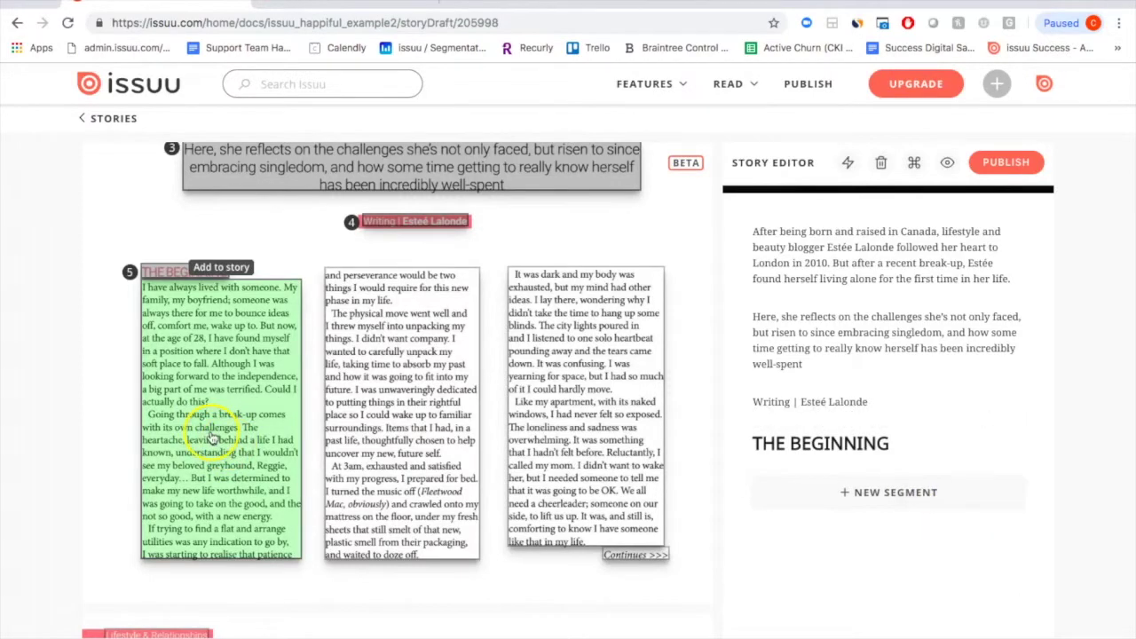
# - Add the three body-text columns under "THE BEGINNING" to the story in reading order and review the assembled text
pyautogui.click(211, 437)
pyautogui.click(393, 433)
pyautogui.click(572, 442)
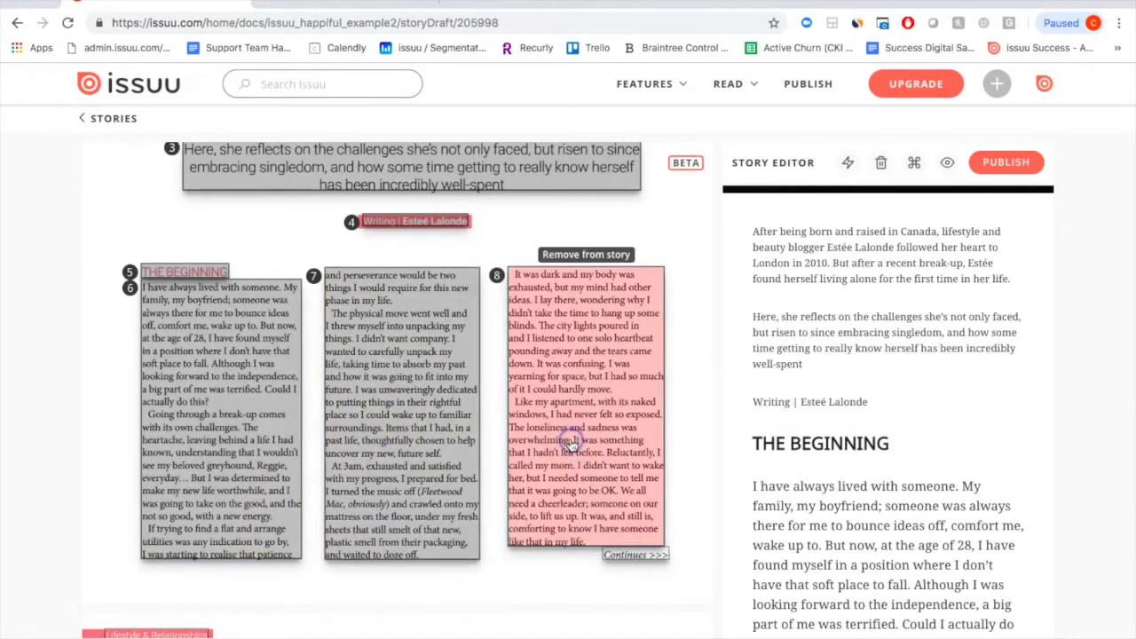
pyautogui.scroll(-8, 816, 482)
pyautogui.scroll(-5, 825, 482)
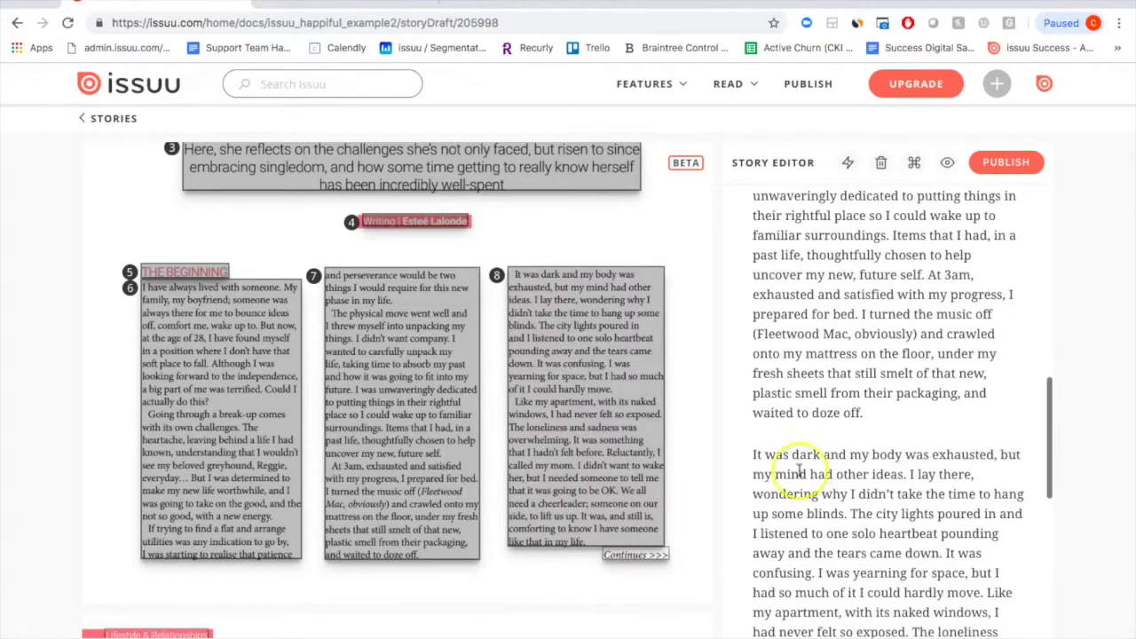
pyautogui.scroll(3, 173, 230)
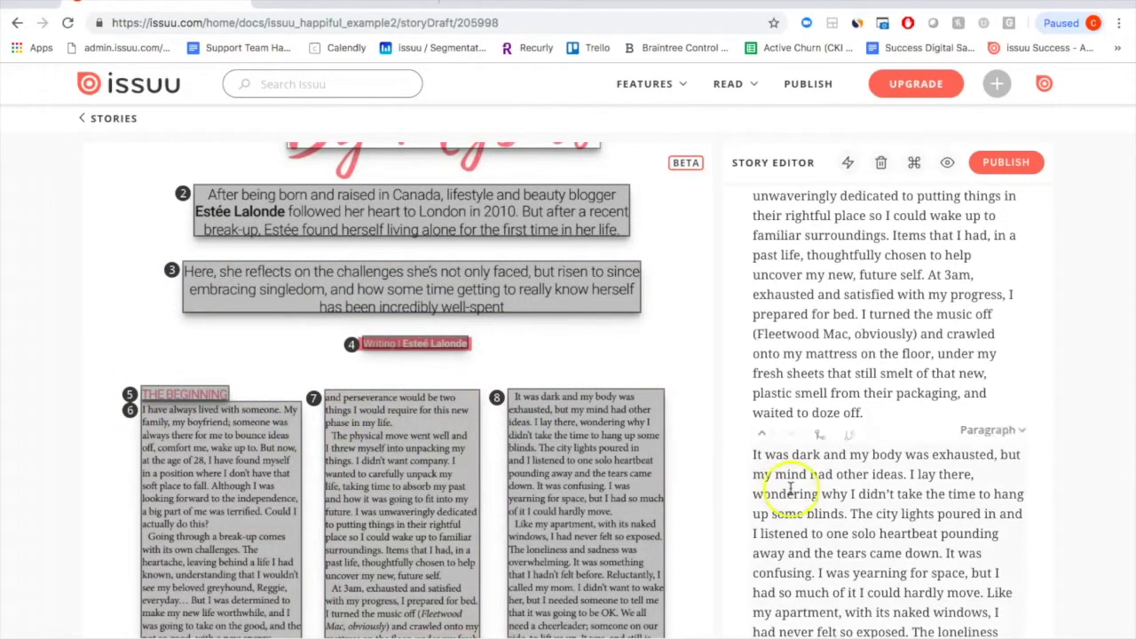
pyautogui.scroll(-5, 786, 481)
pyautogui.scroll(6, 825, 386)
pyautogui.scroll(6, 836, 373)
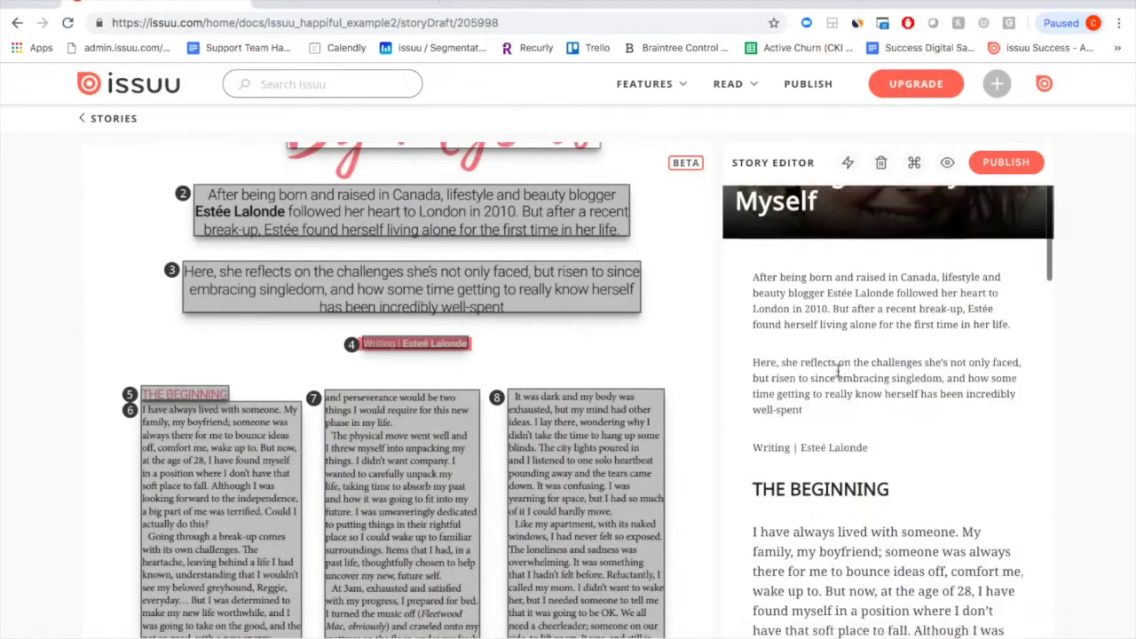
# - Add the photo of the woman crouching with the dog and move it between the first and second body-text segments
pyautogui.scroll(-5, 293, 453)
pyautogui.scroll(-3, 299, 452)
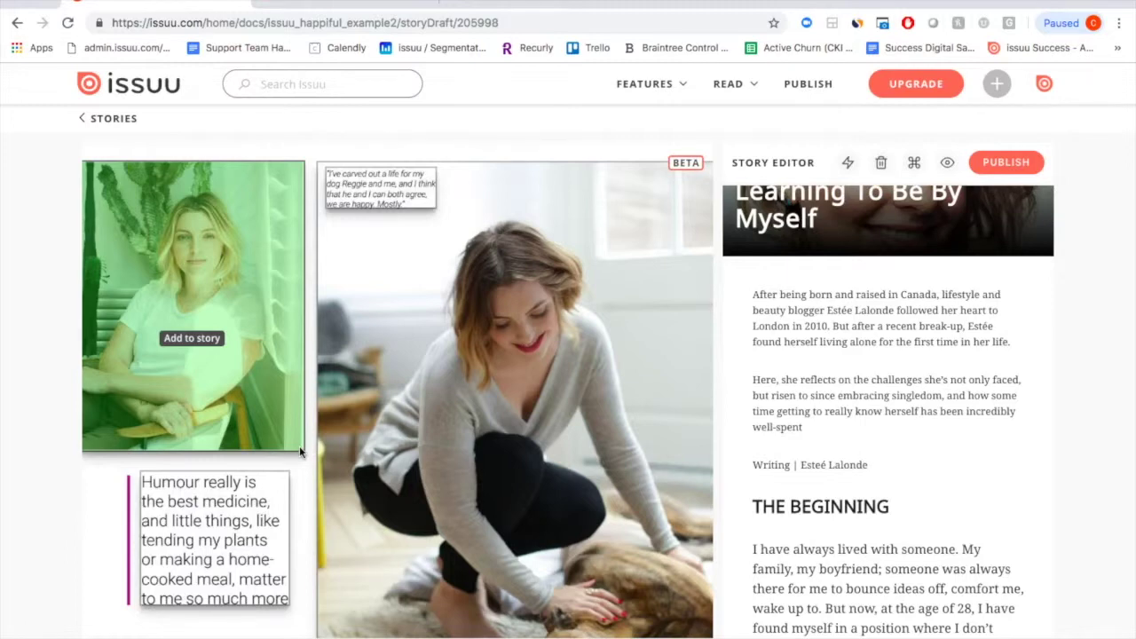
pyautogui.click(414, 385)
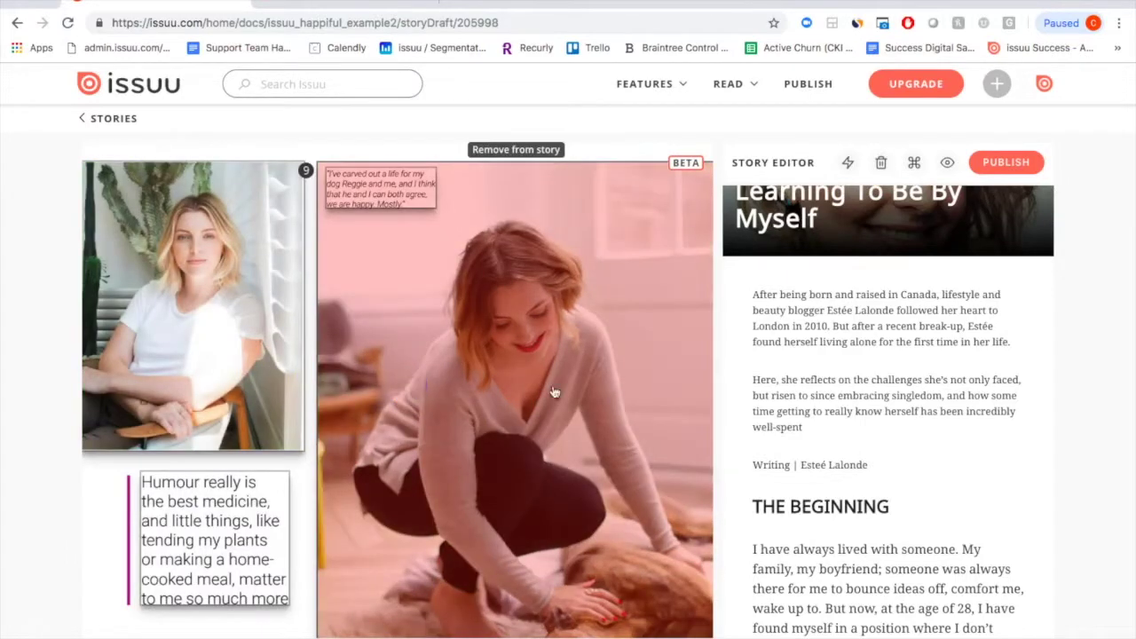
pyautogui.scroll(-10, 803, 437)
pyautogui.scroll(-5, 803, 437)
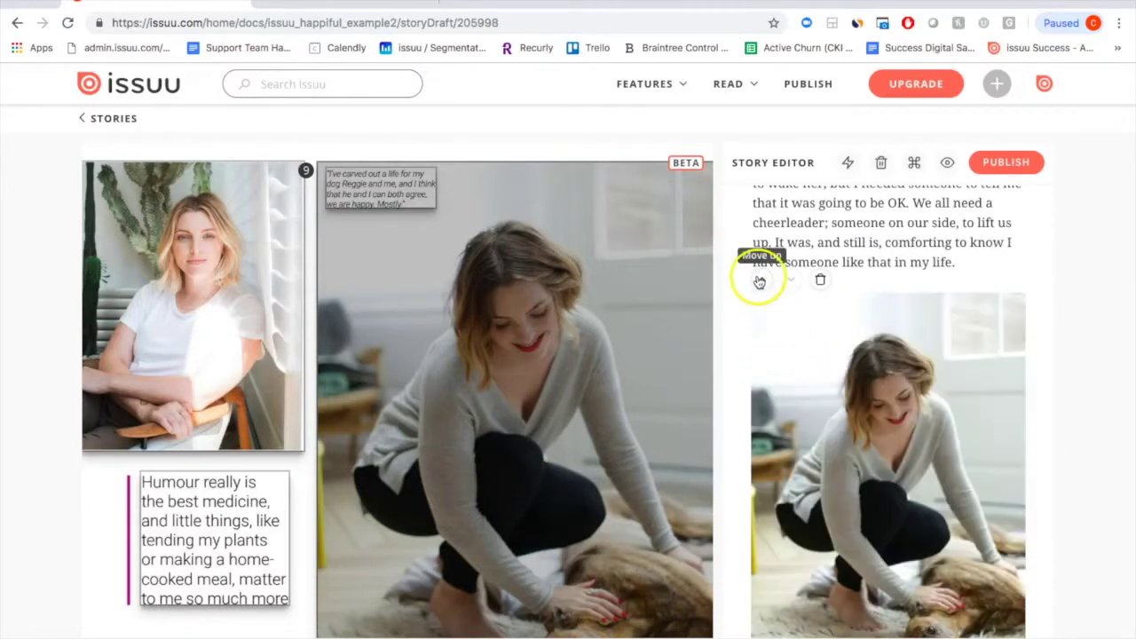
pyautogui.click(762, 283)
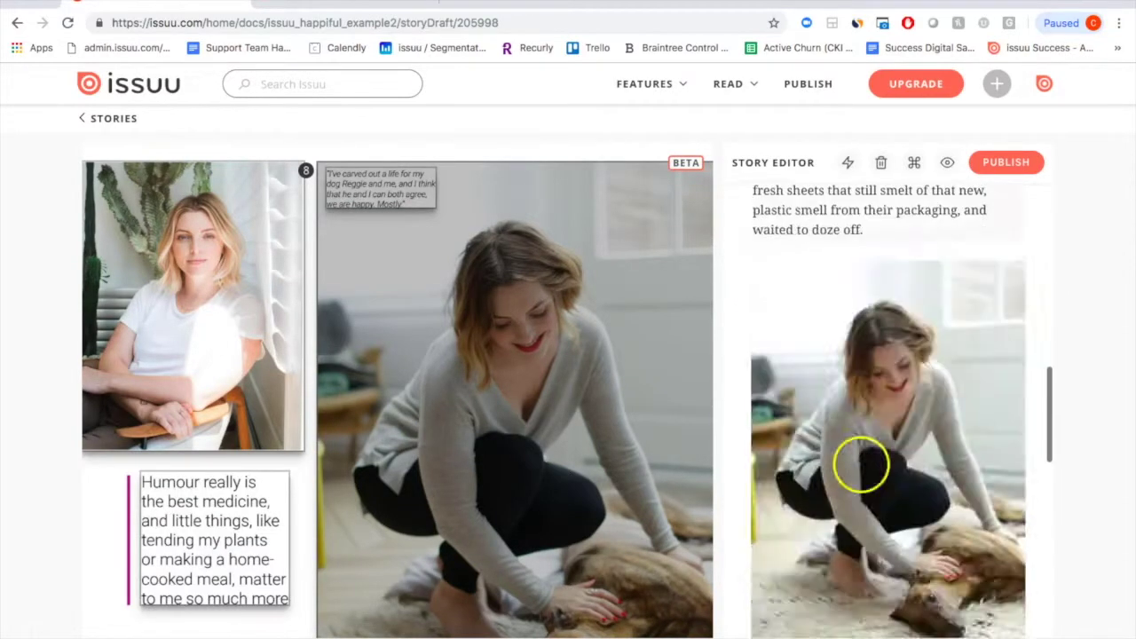
pyautogui.click(762, 254)
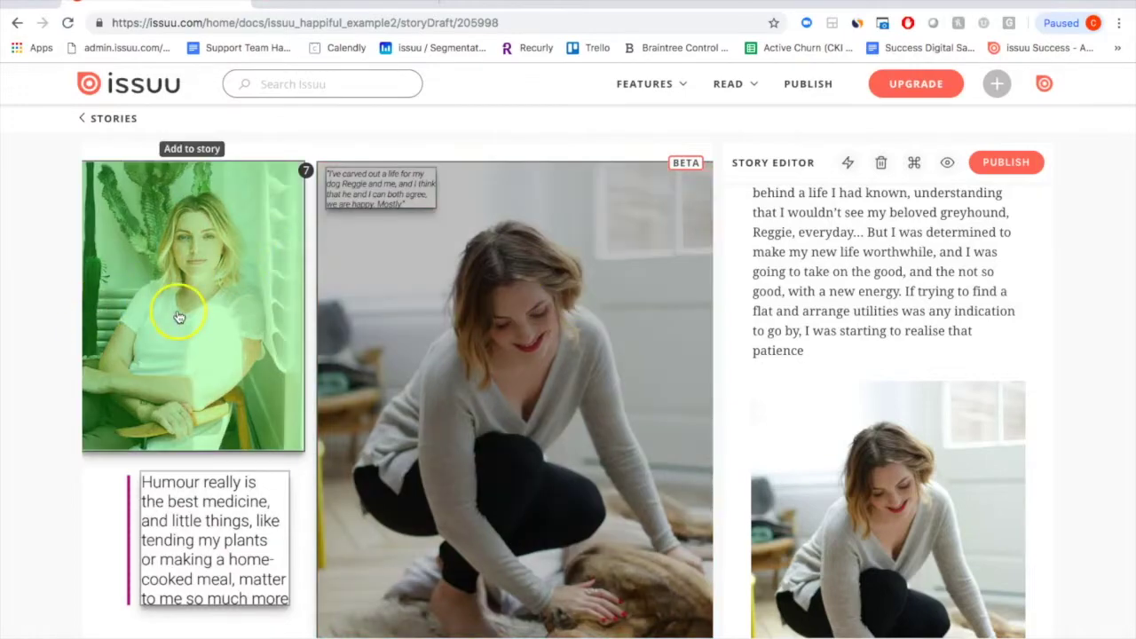
# - Add the photo of the seated woman in the white T-shirt and move it above the third body-text segment
pyautogui.click(178, 313)
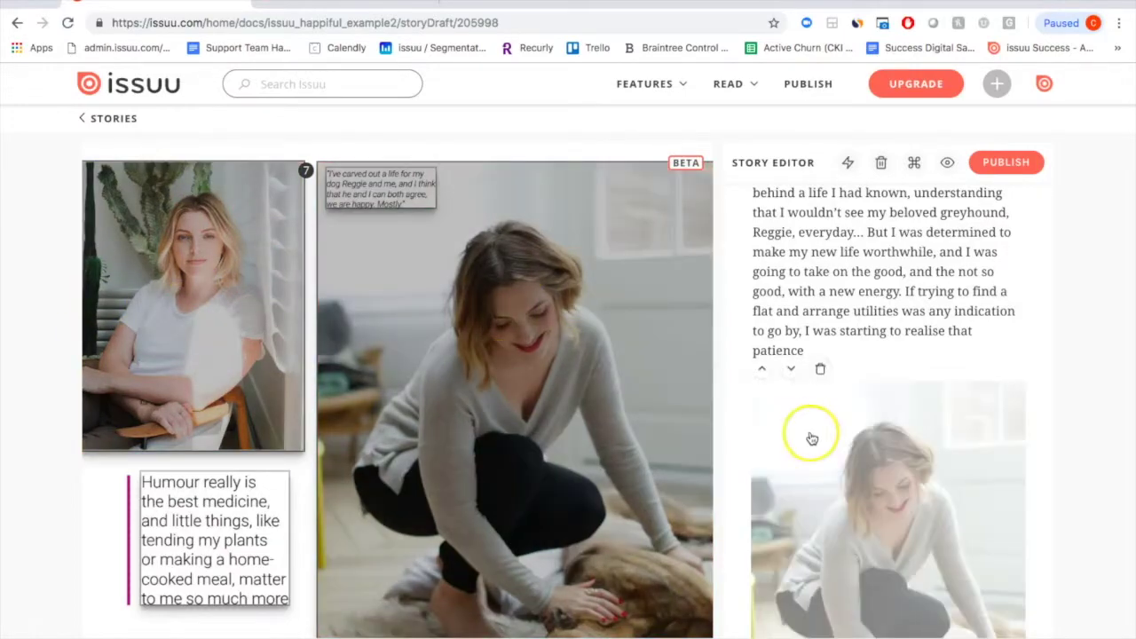
pyautogui.scroll(-5, 806, 435)
pyautogui.click(762, 342)
pyautogui.scroll(10, 844, 393)
pyautogui.scroll(1, 843, 393)
pyautogui.click(867, 470)
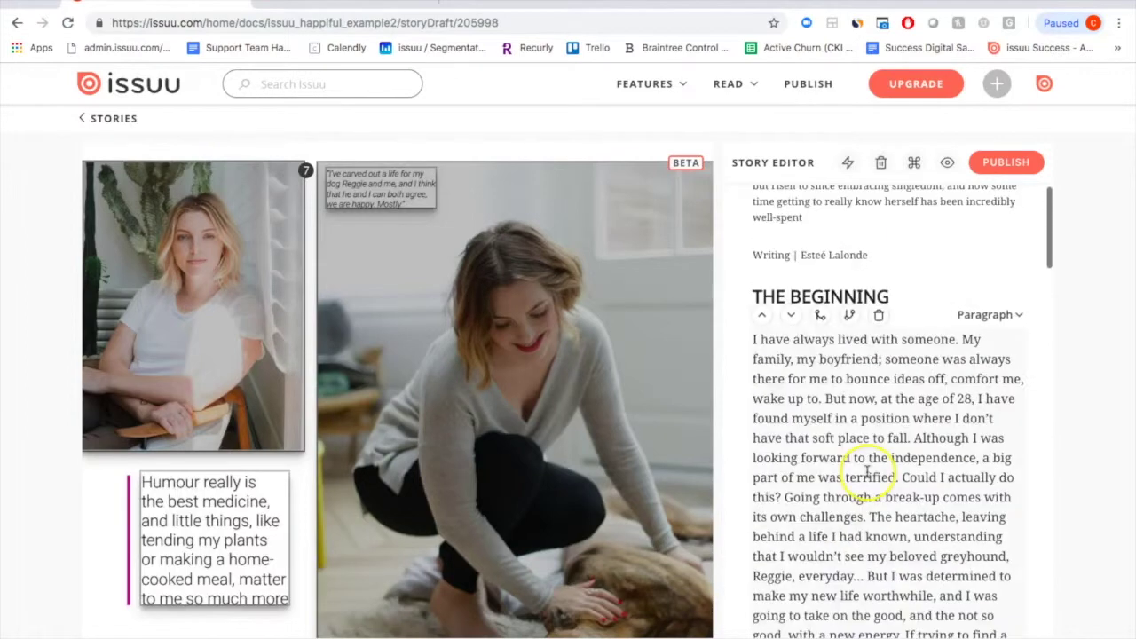
pyautogui.scroll(-4, 867, 470)
pyautogui.scroll(6, 867, 444)
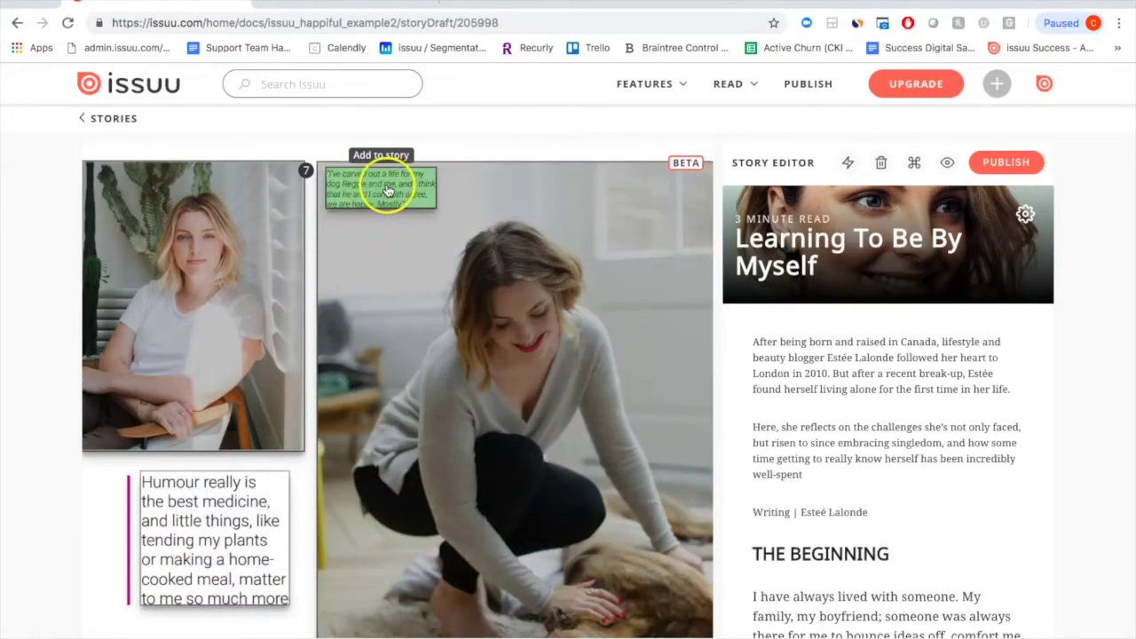
# - Add the "I've carved out a life for my dog Reggie and me" text, style it as a Quote and move it above the last body-text segment
pyautogui.click(388, 191)
pyautogui.scroll(-10, 943, 494)
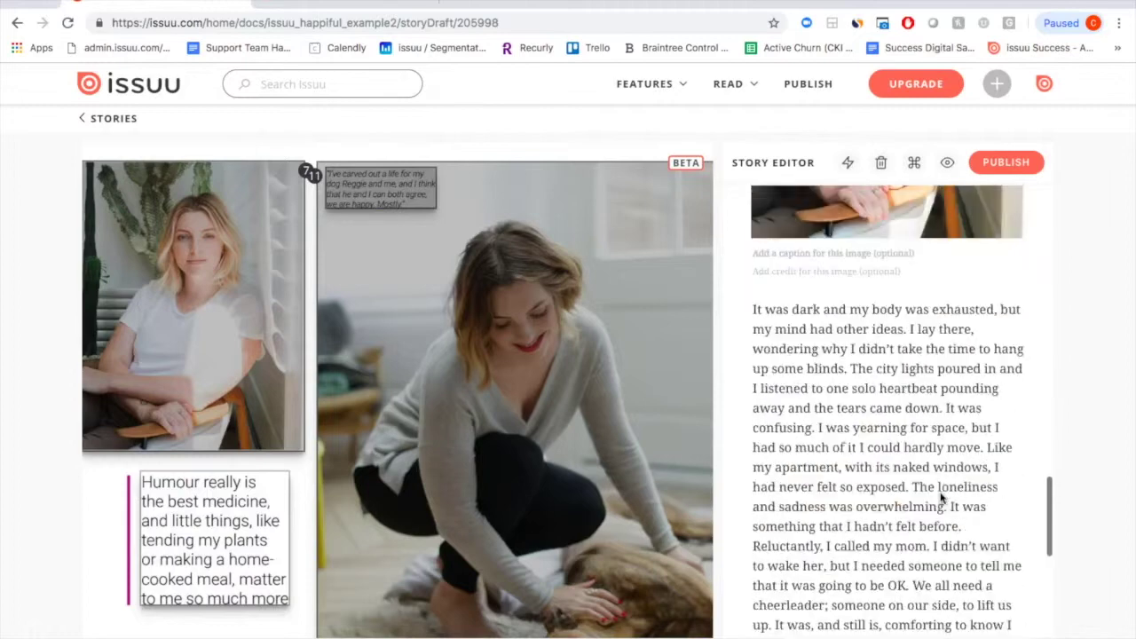
pyautogui.scroll(3, 941, 495)
pyautogui.click(861, 429)
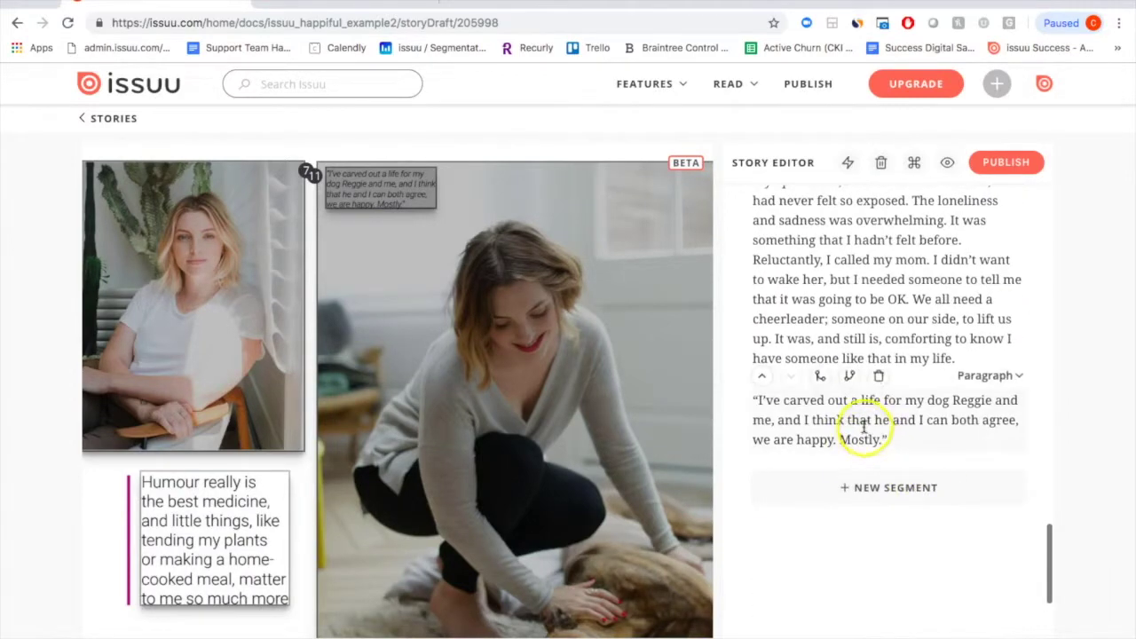
pyautogui.click(994, 377)
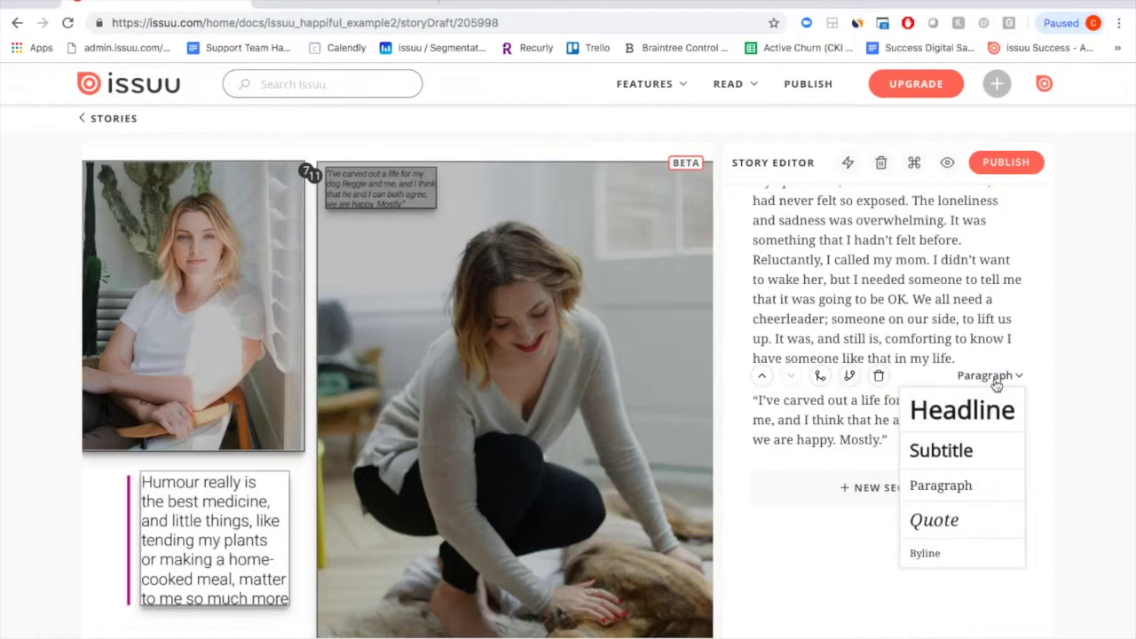
pyautogui.click(939, 524)
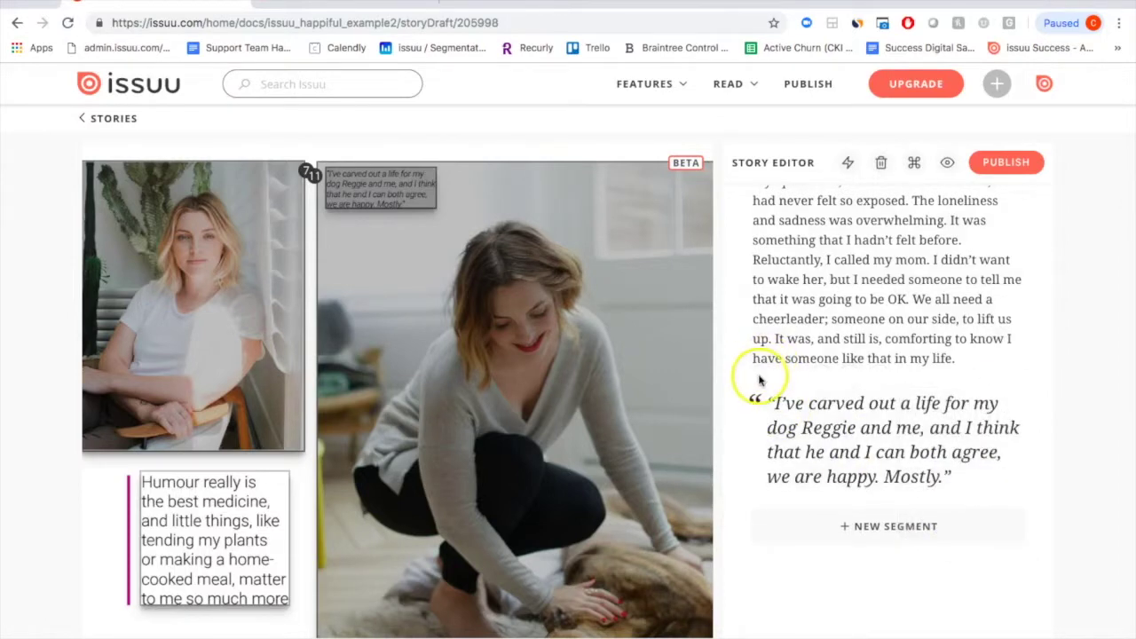
pyautogui.moveTo(763, 379); pyautogui.dragTo(859, 458)
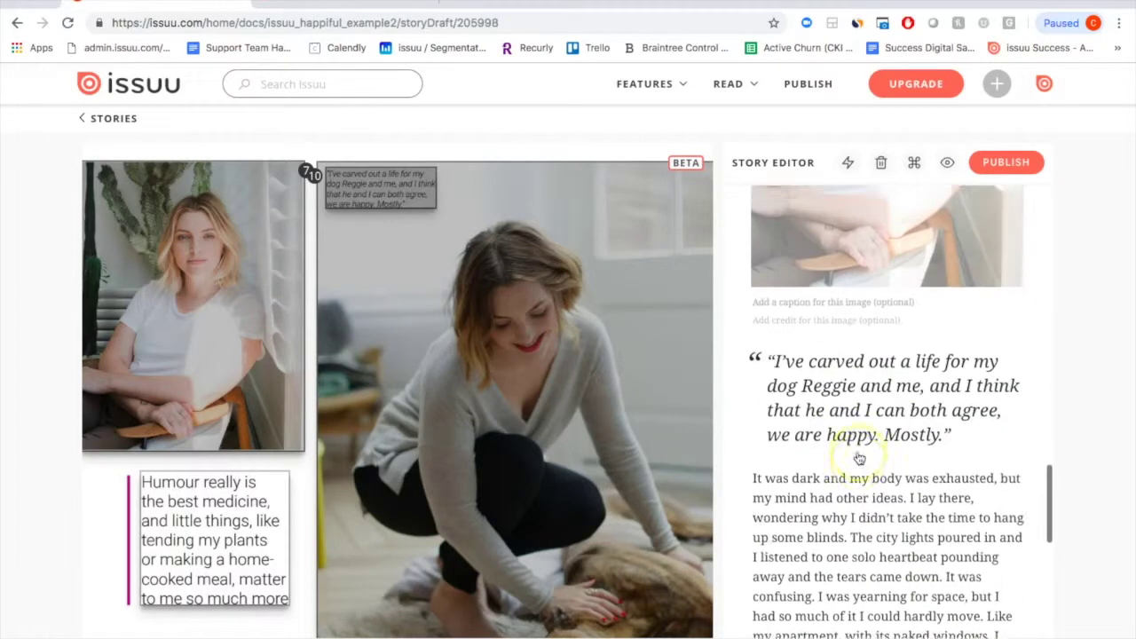
# - Preview how the story looks on a mobile device and return to the editor
pyautogui.scroll(10, 859, 458)
pyautogui.scroll(5, 859, 458)
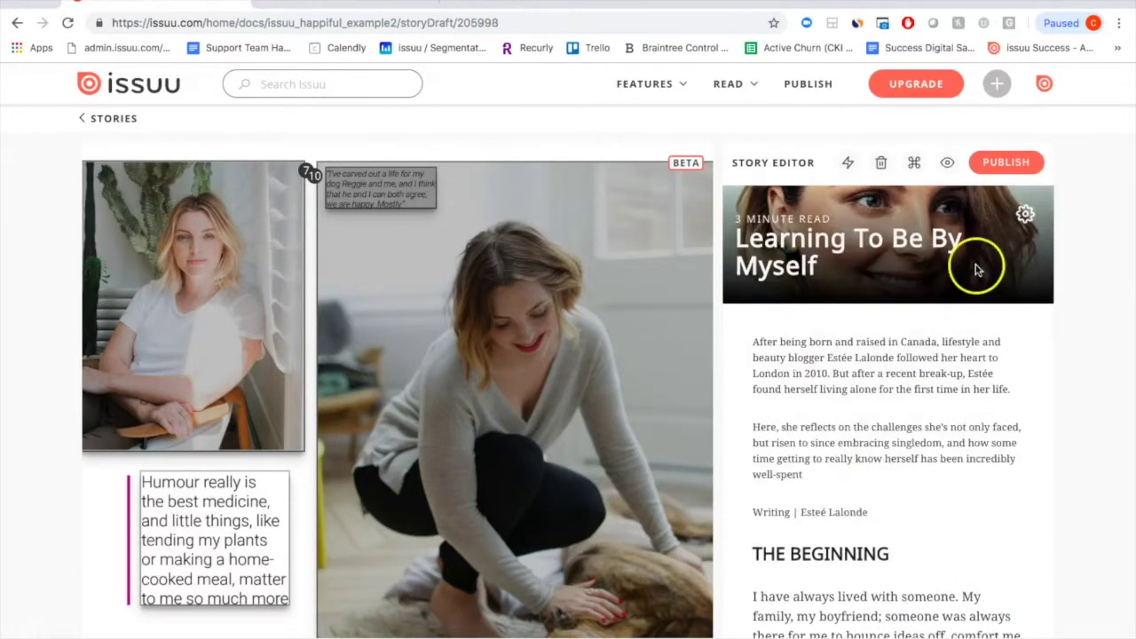
pyautogui.click(948, 164)
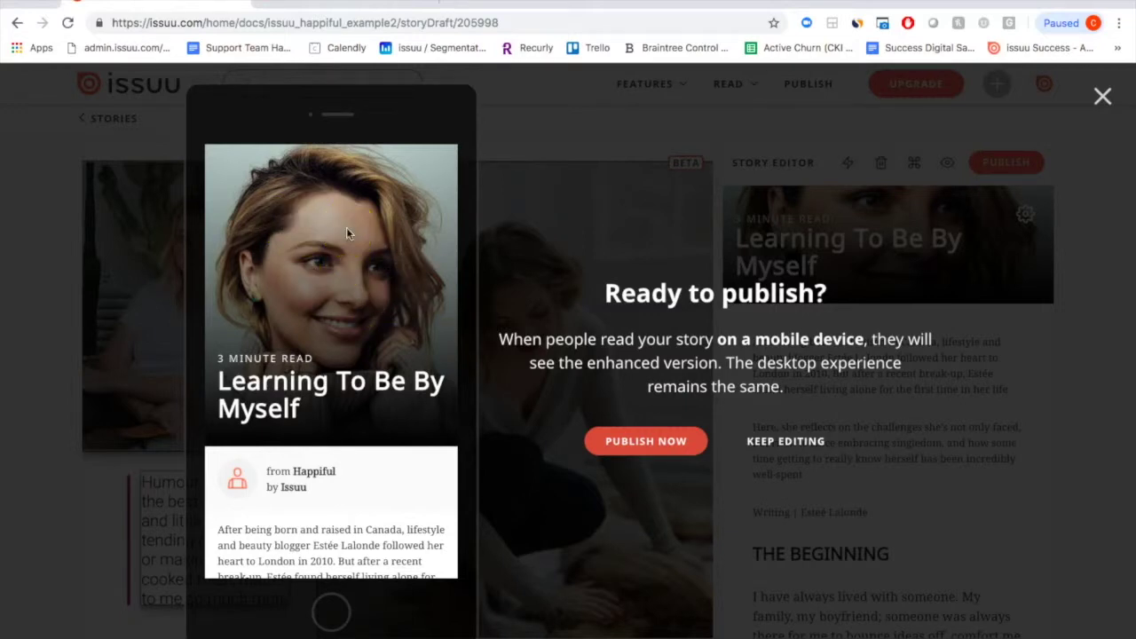
pyautogui.click(1104, 98)
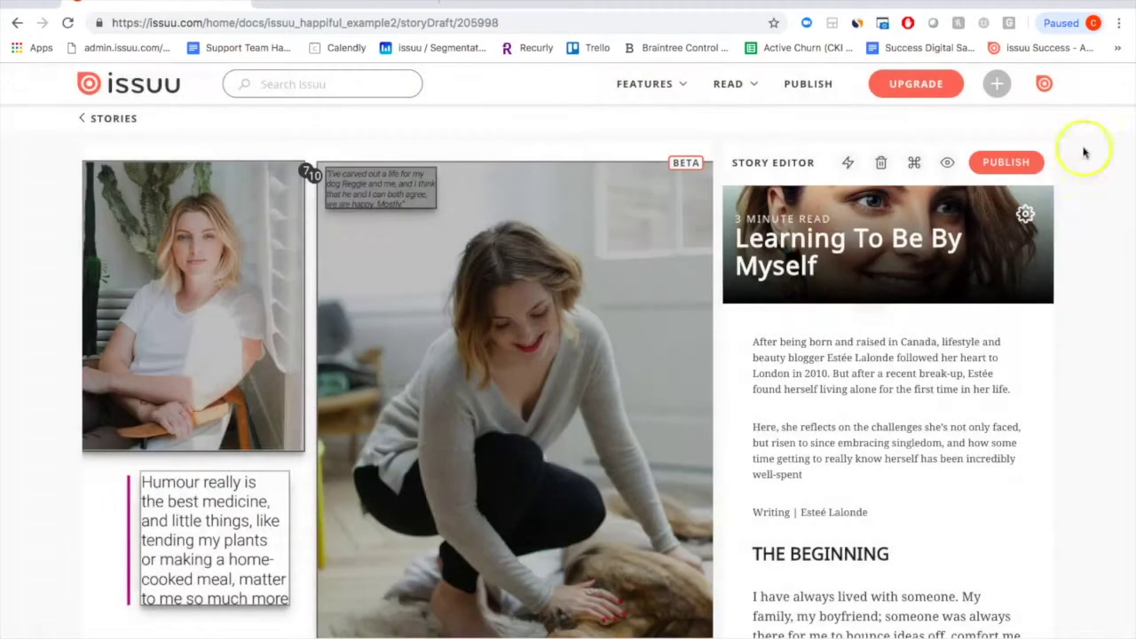
# - Browse the cover photo choices for the story and close them without picking one
pyautogui.click(1025, 214)
pyautogui.hscroll(10, 849, 327)
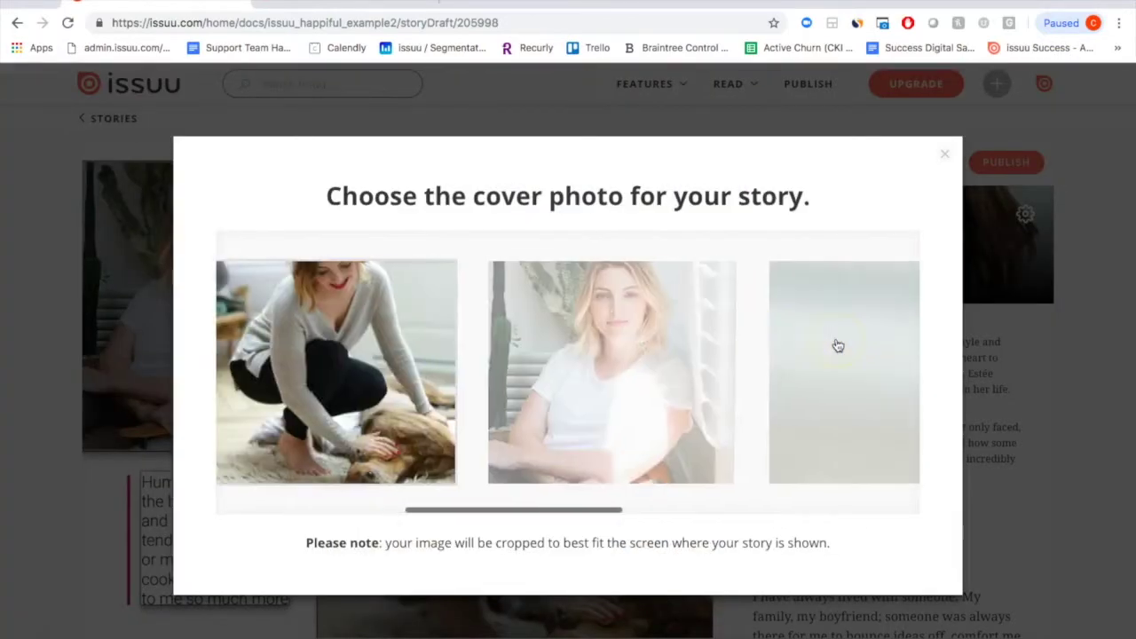
pyautogui.click(945, 155)
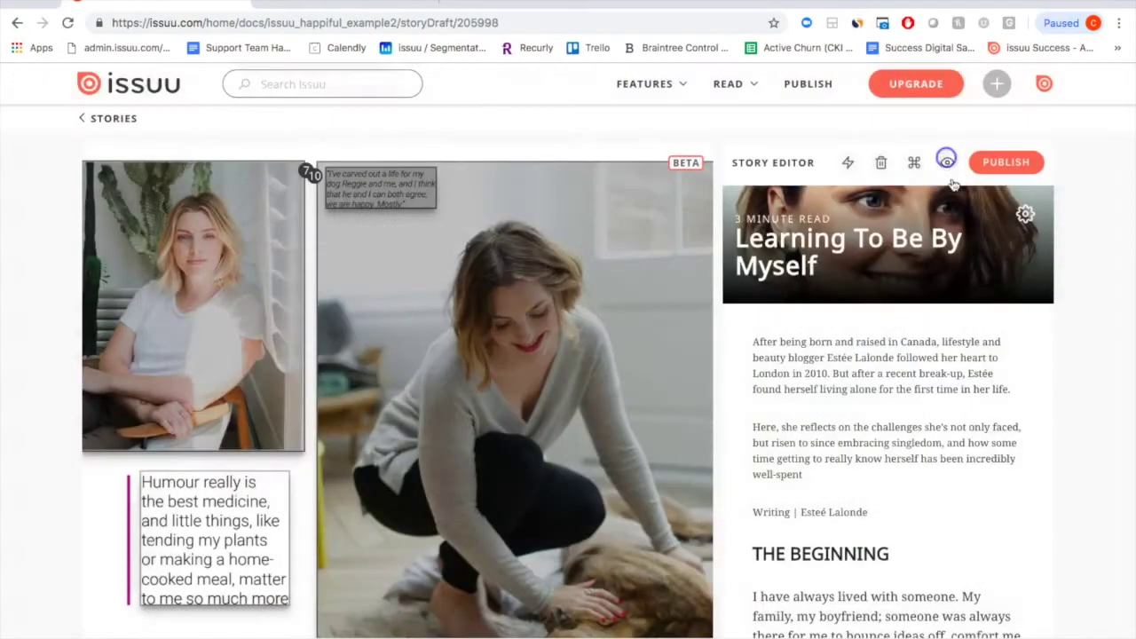
# - Open the story's publishing preview and examine the whole mobile version, from the cover to the source publication details
pyautogui.click(943, 167)
pyautogui.scroll(-3, 393, 281)
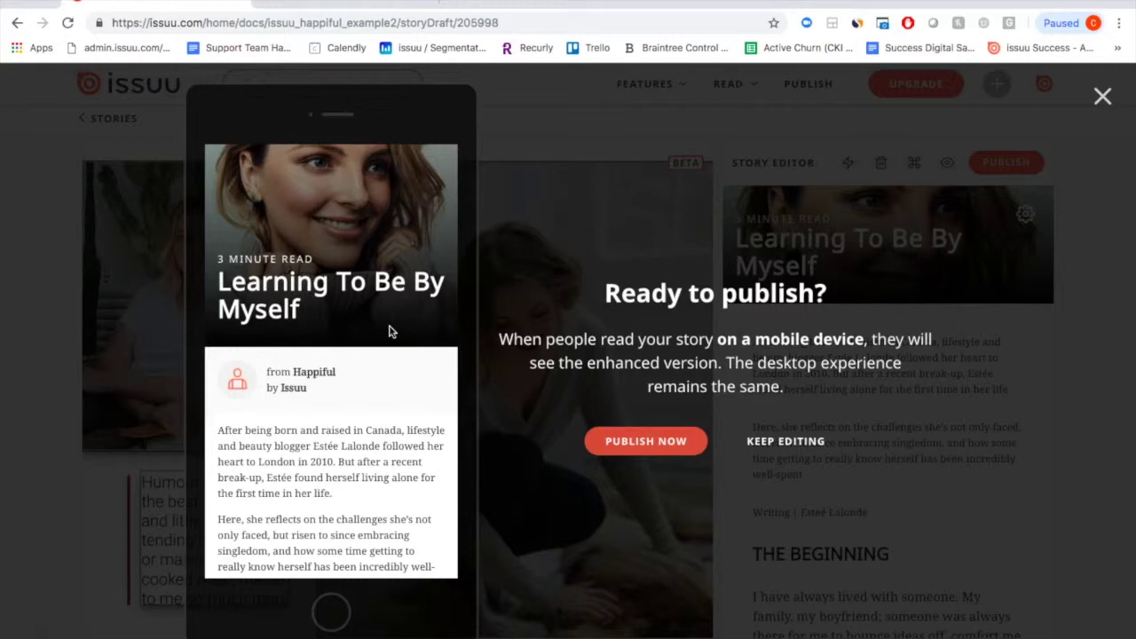
pyautogui.scroll(-10, 389, 331)
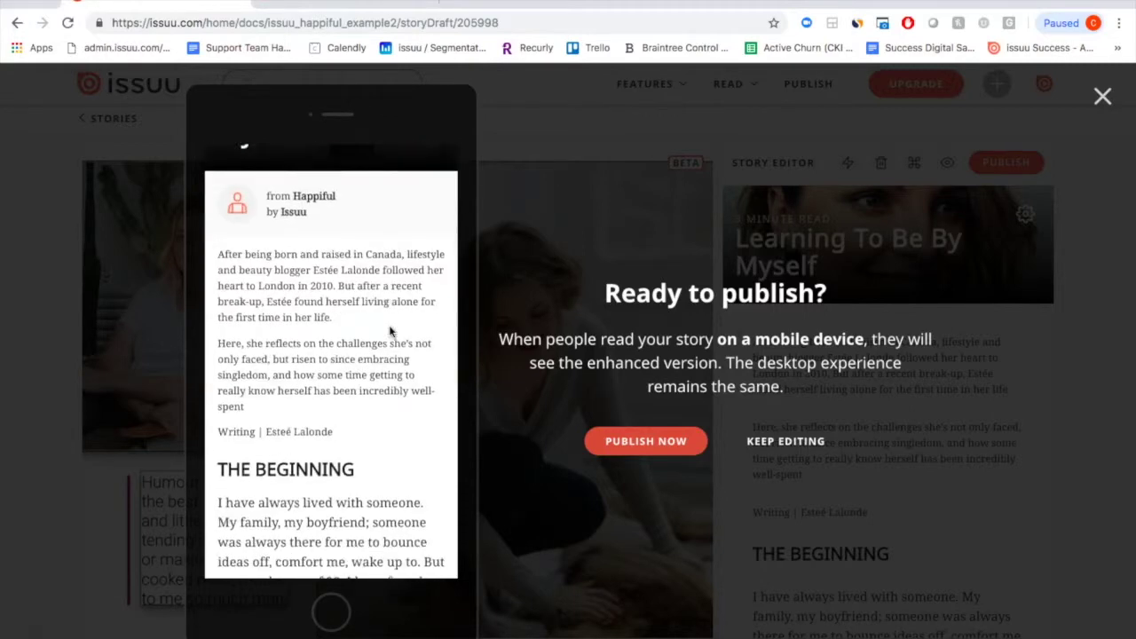
pyautogui.scroll(-10, 388, 331)
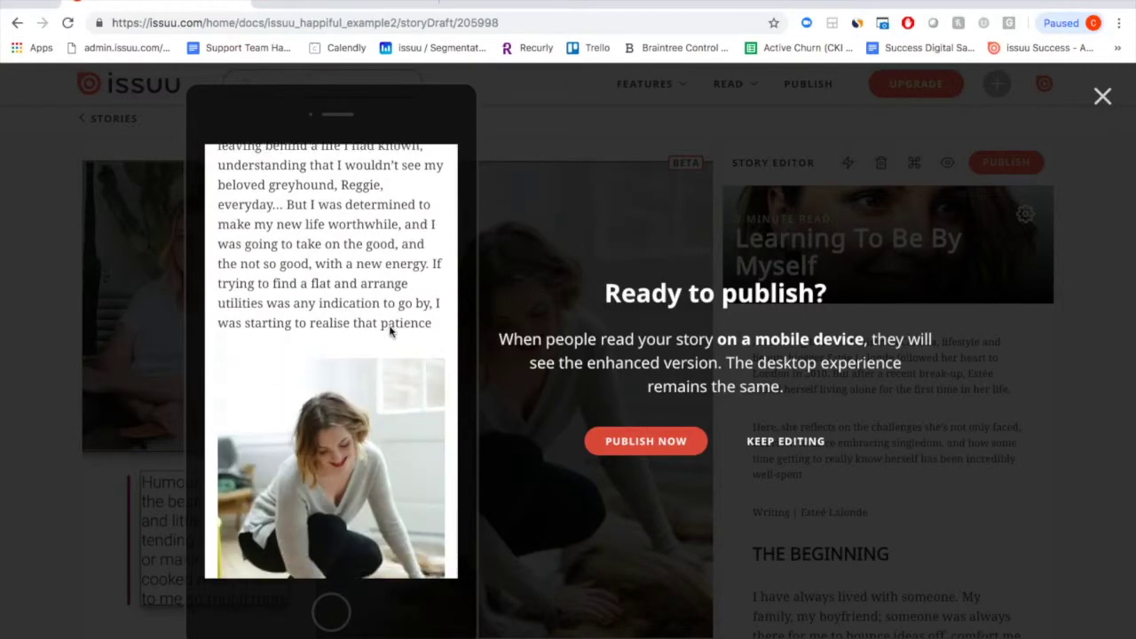
pyautogui.scroll(-4, 390, 330)
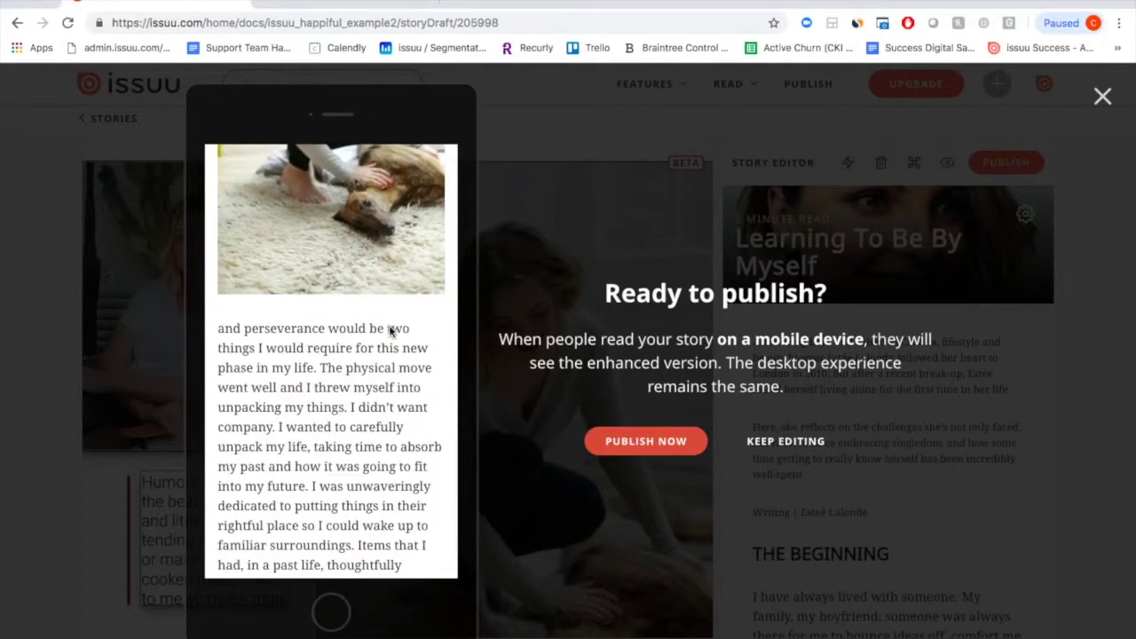
pyautogui.scroll(-8, 389, 331)
pyautogui.scroll(-1, 389, 331)
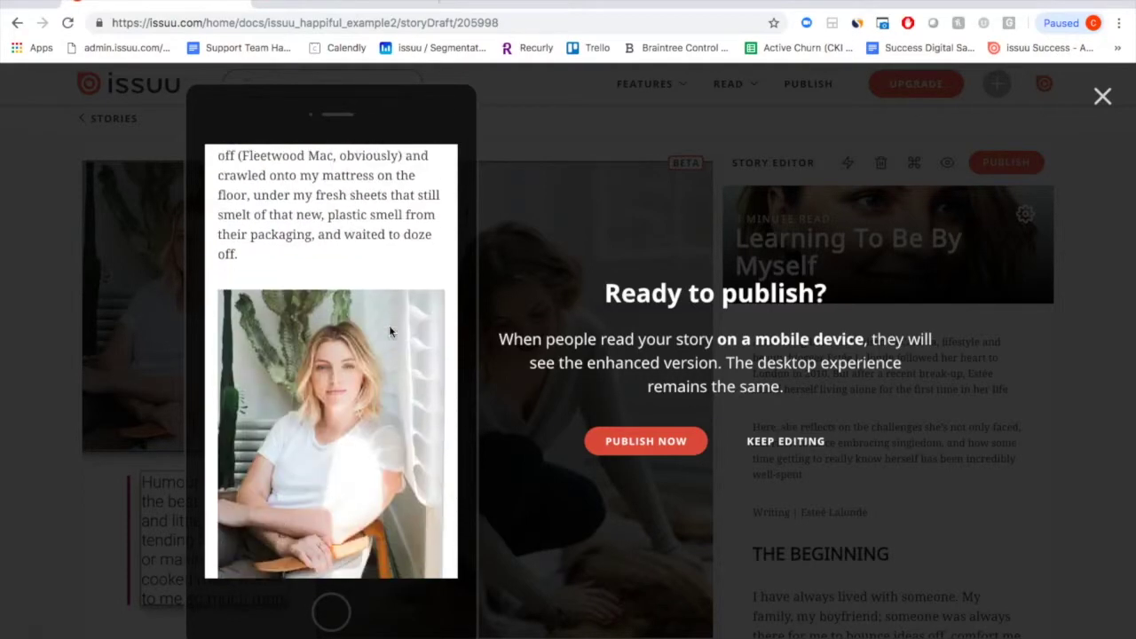
pyautogui.scroll(-5, 390, 331)
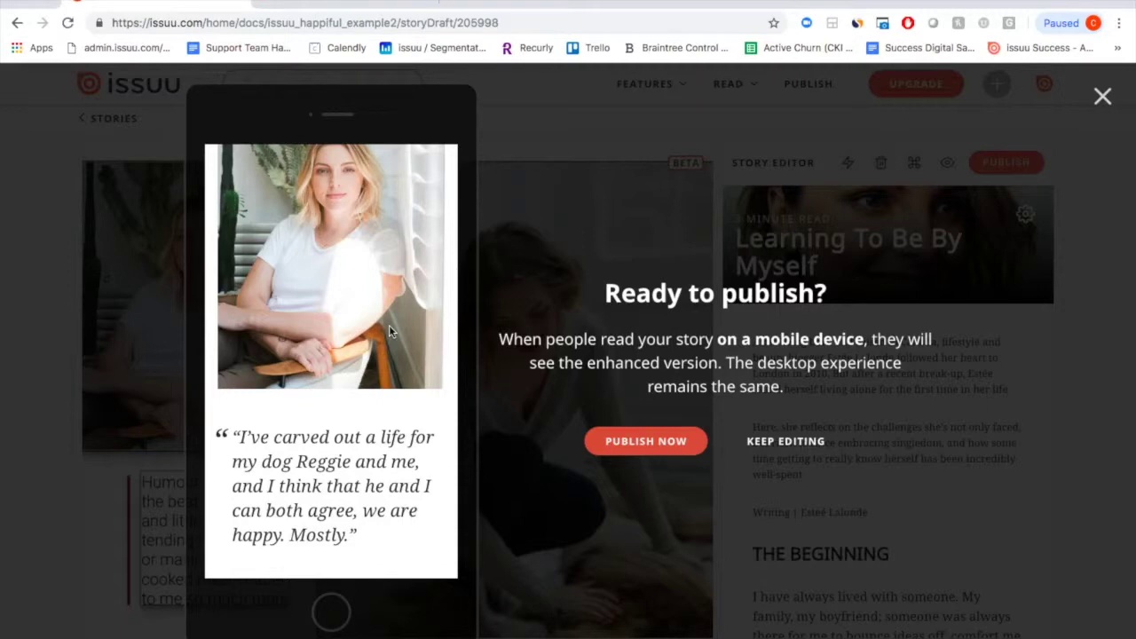
pyautogui.scroll(-5, 389, 331)
pyautogui.scroll(-10, 388, 331)
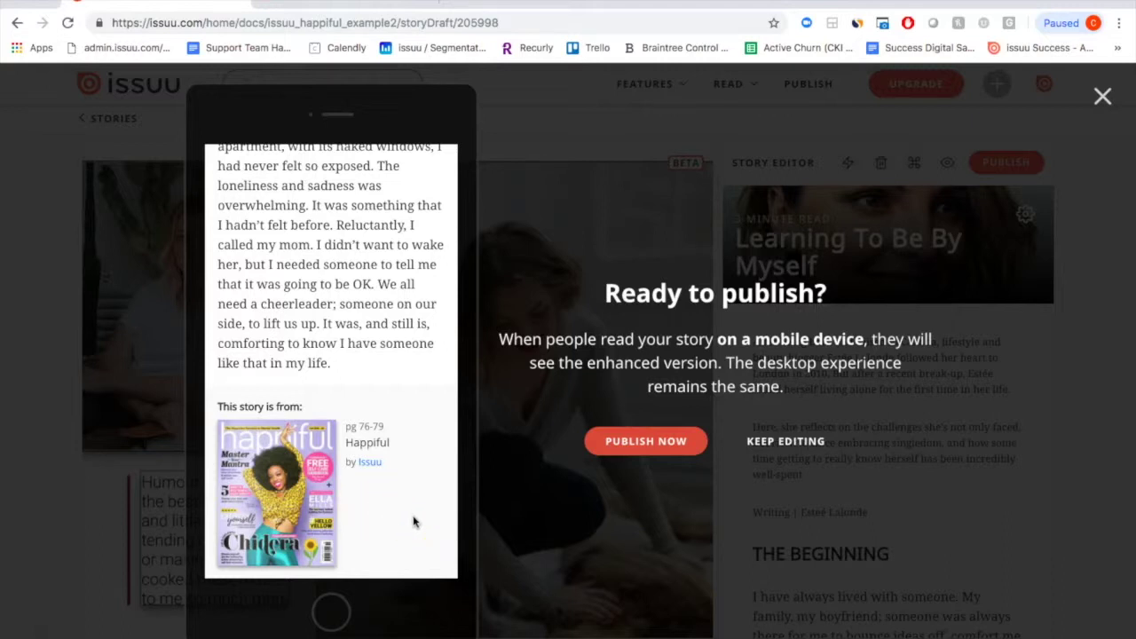
# - Publish the story, select its share link, and return to the story editor
pyautogui.click(659, 444)
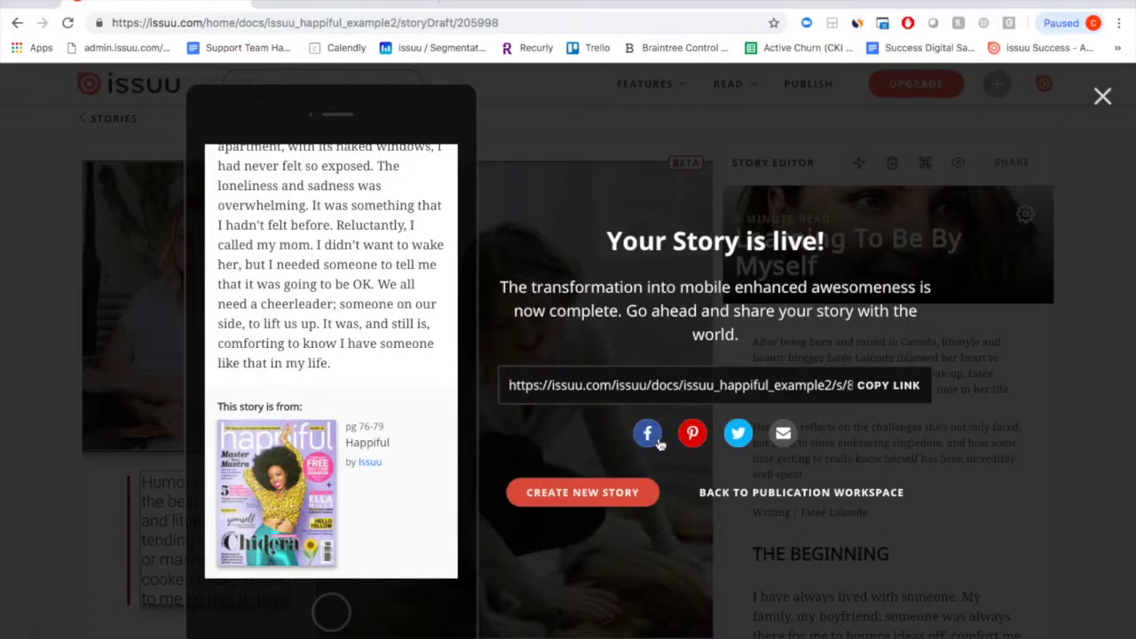
pyautogui.click(610, 388)
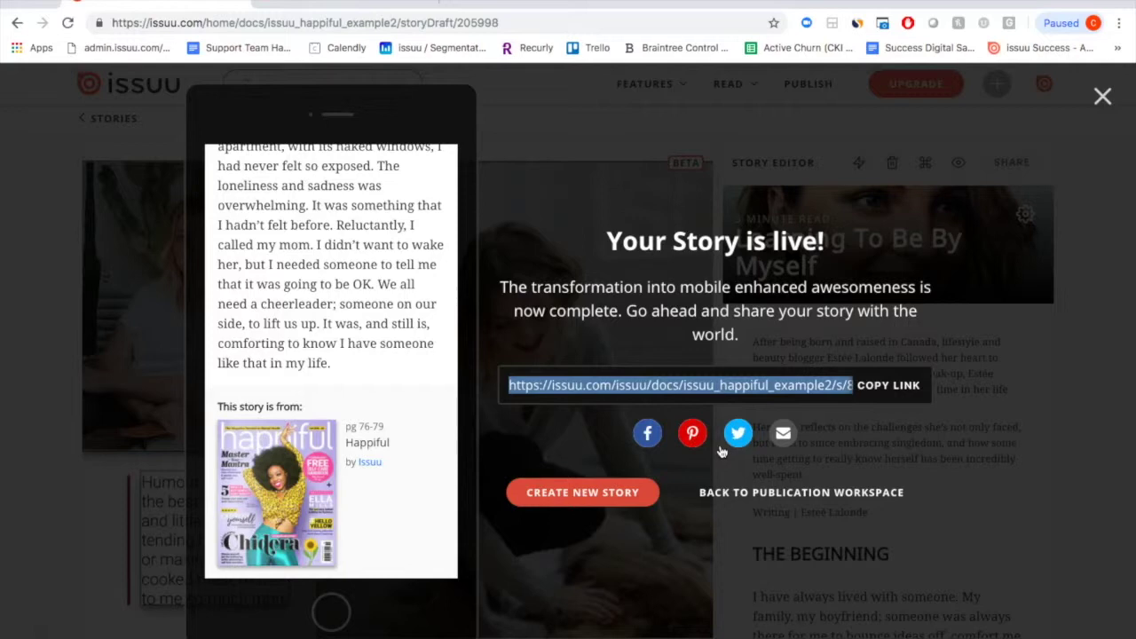
pyautogui.click(1102, 96)
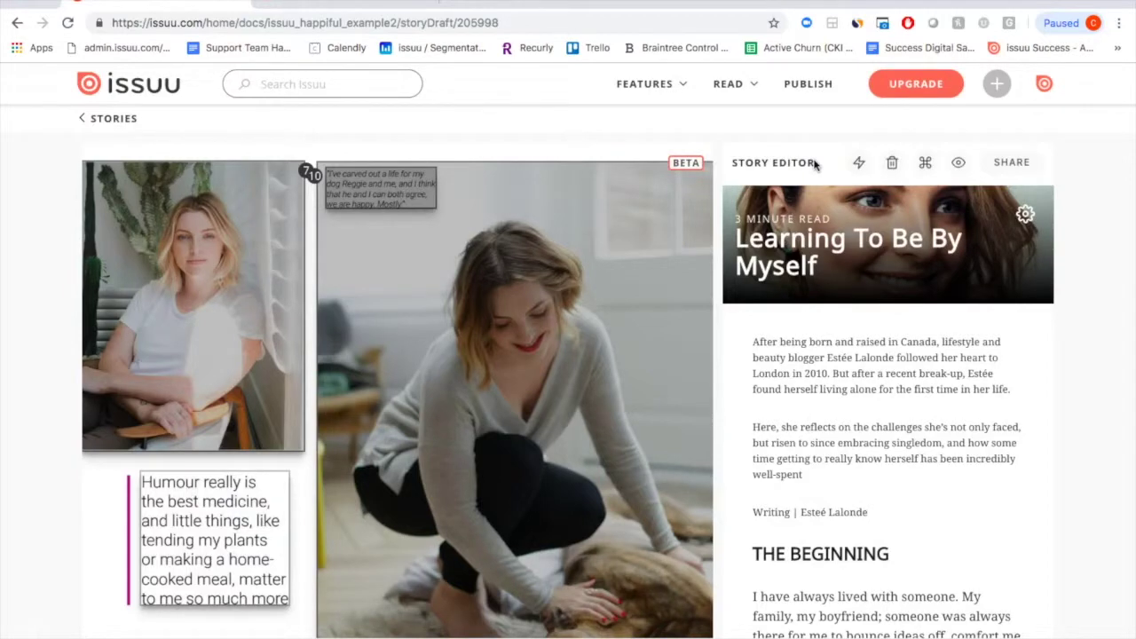
# - Open the links and video editor for the published Happiful publication
pyautogui.click(807, 83)
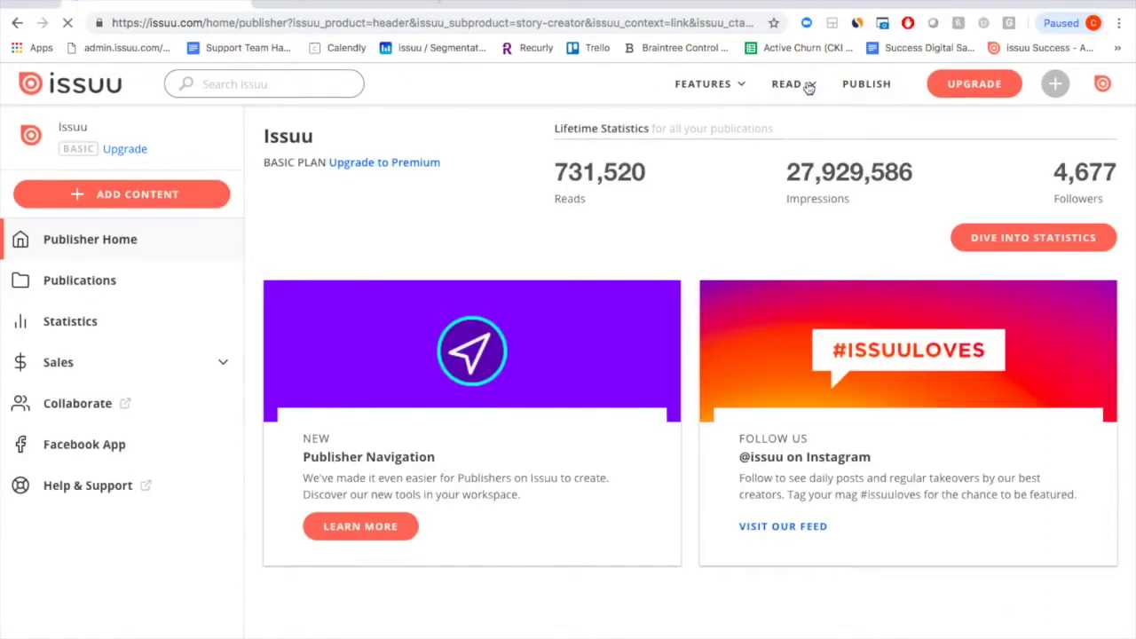
pyautogui.click(110, 280)
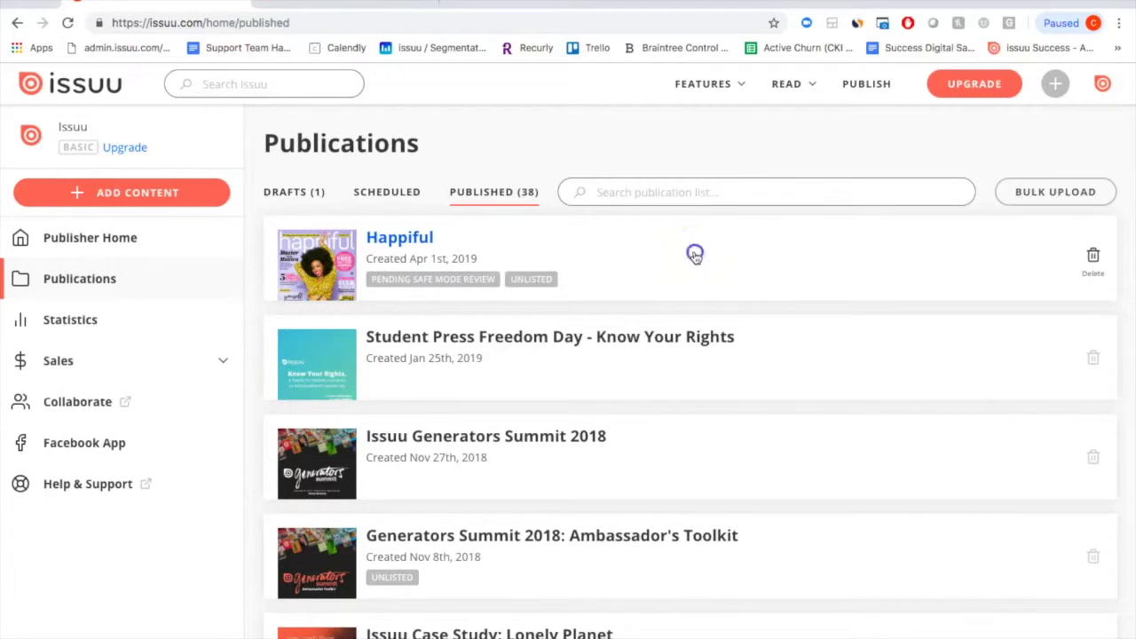
pyautogui.click(695, 255)
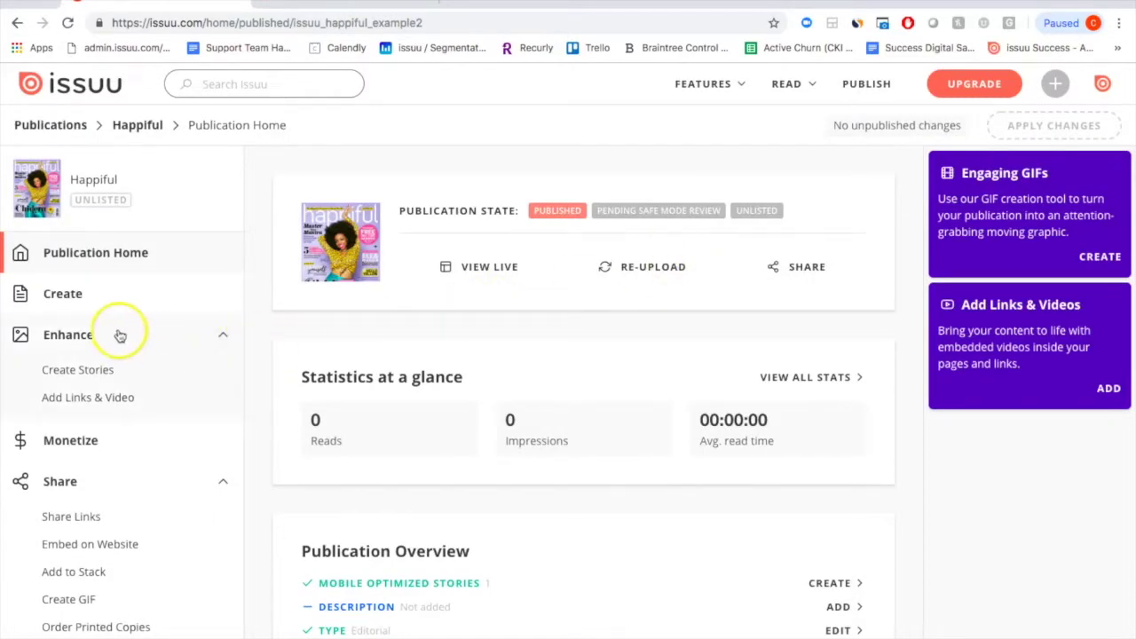
pyautogui.click(81, 403)
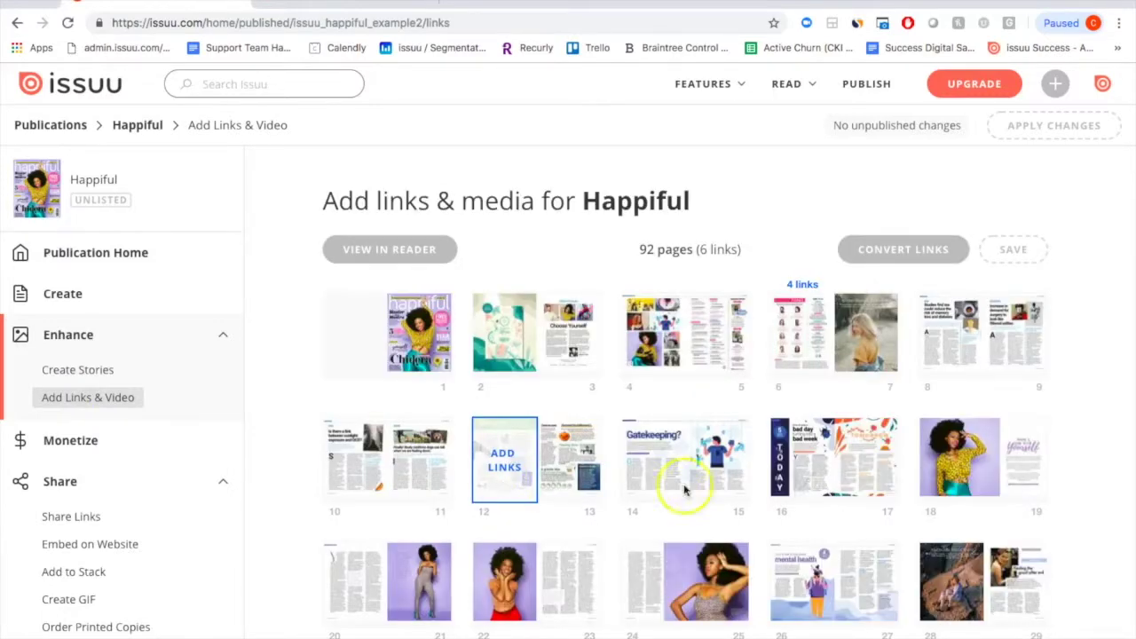
# - Look through the publication's page thumbnails and open the spread of pages 40 and 41 for link editing
pyautogui.scroll(-2, 705, 393)
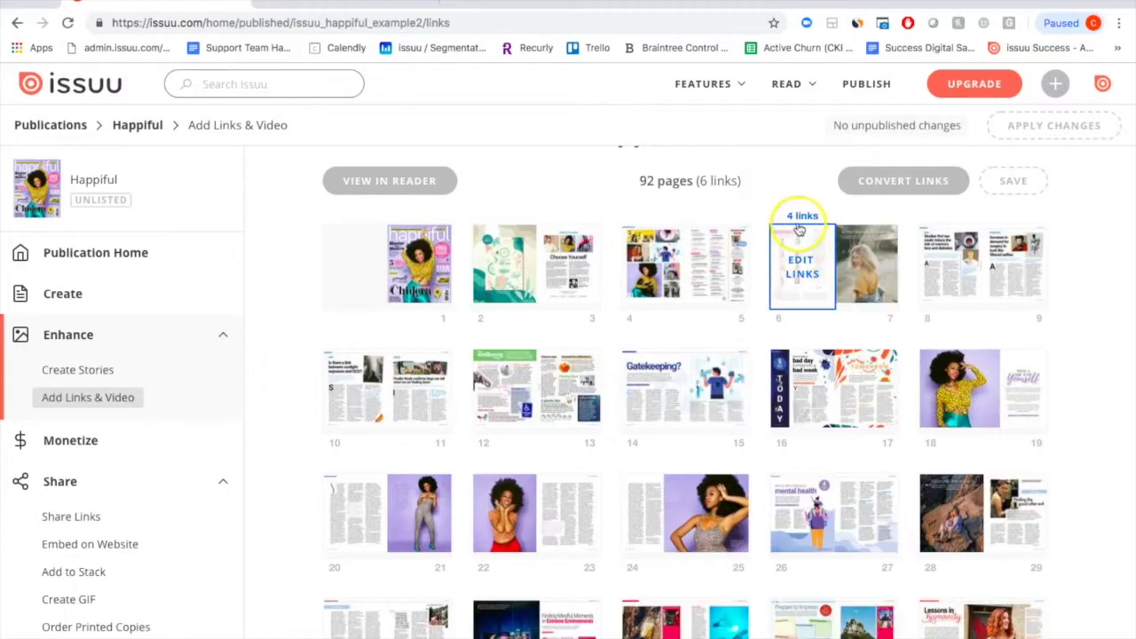
pyautogui.scroll(-12, 756, 367)
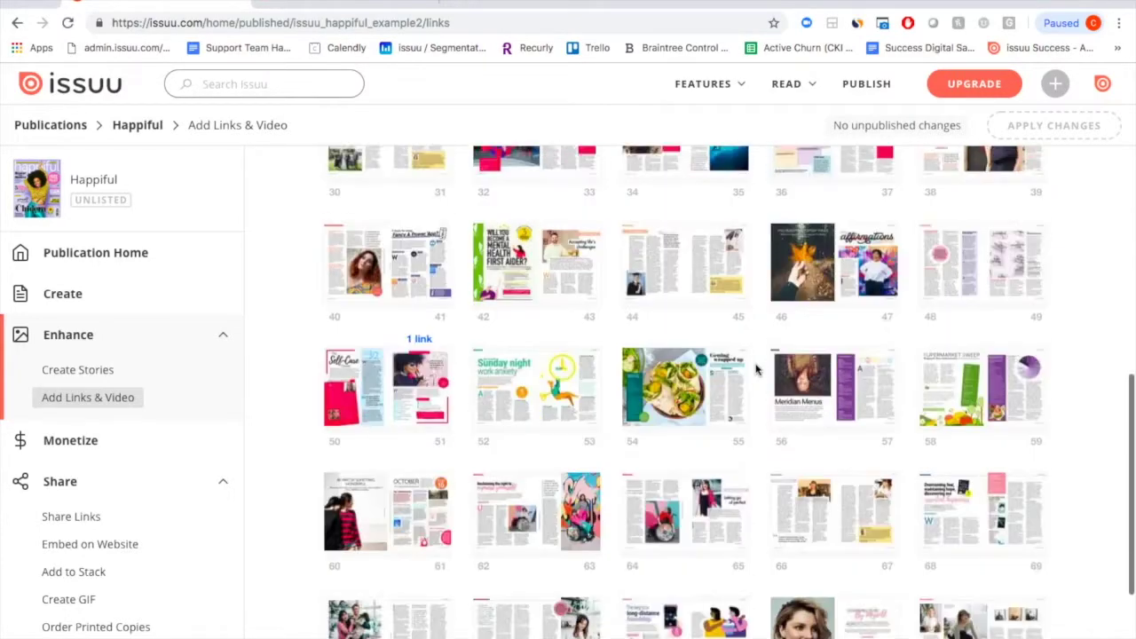
pyautogui.scroll(15, 756, 368)
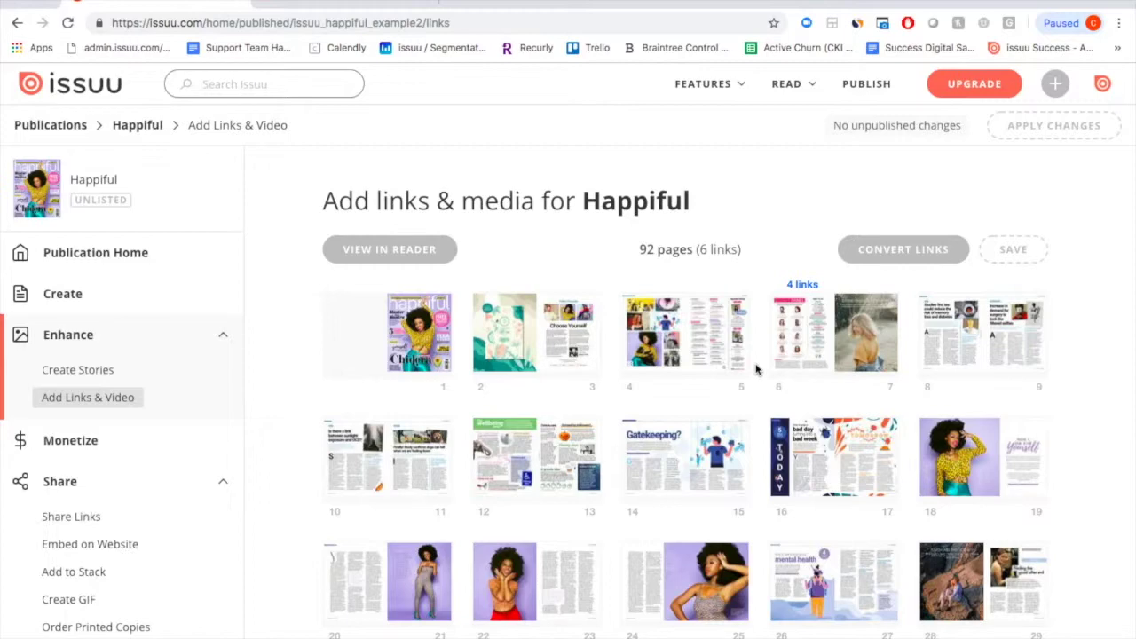
pyautogui.scroll(-4, 750, 332)
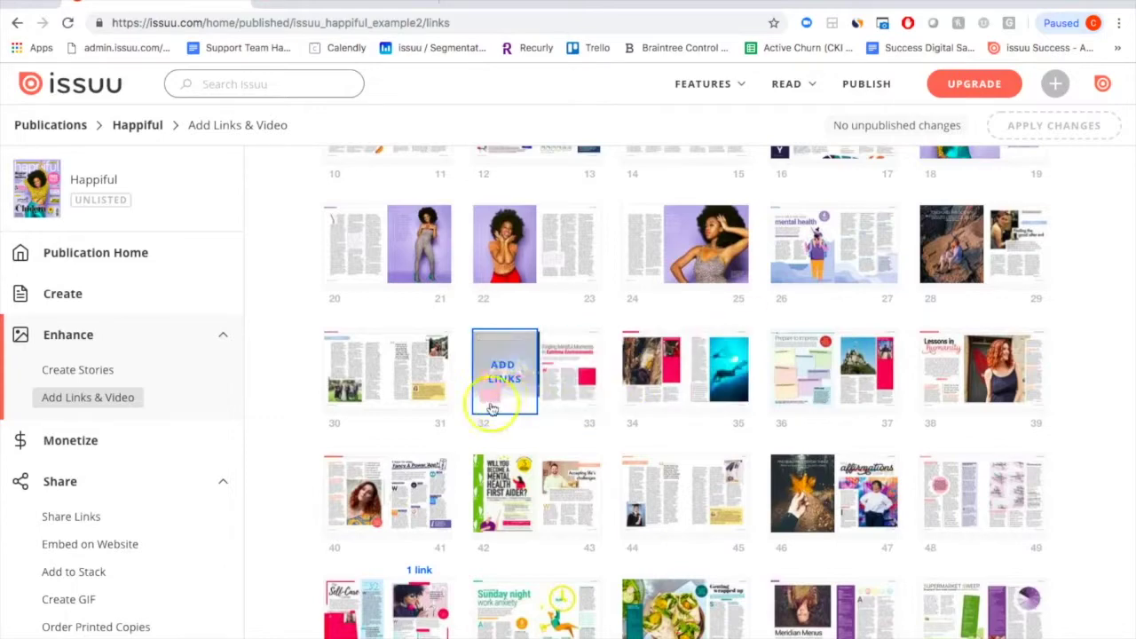
pyautogui.moveTo(417, 495)
pyautogui.click(417, 489)
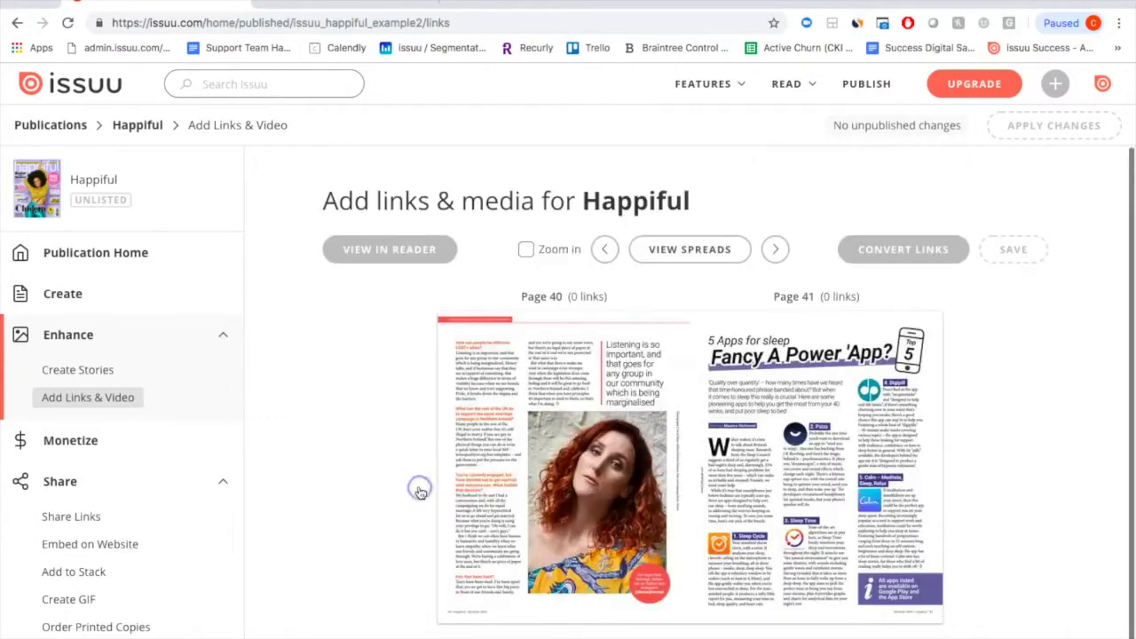
pyautogui.click(958, 393)
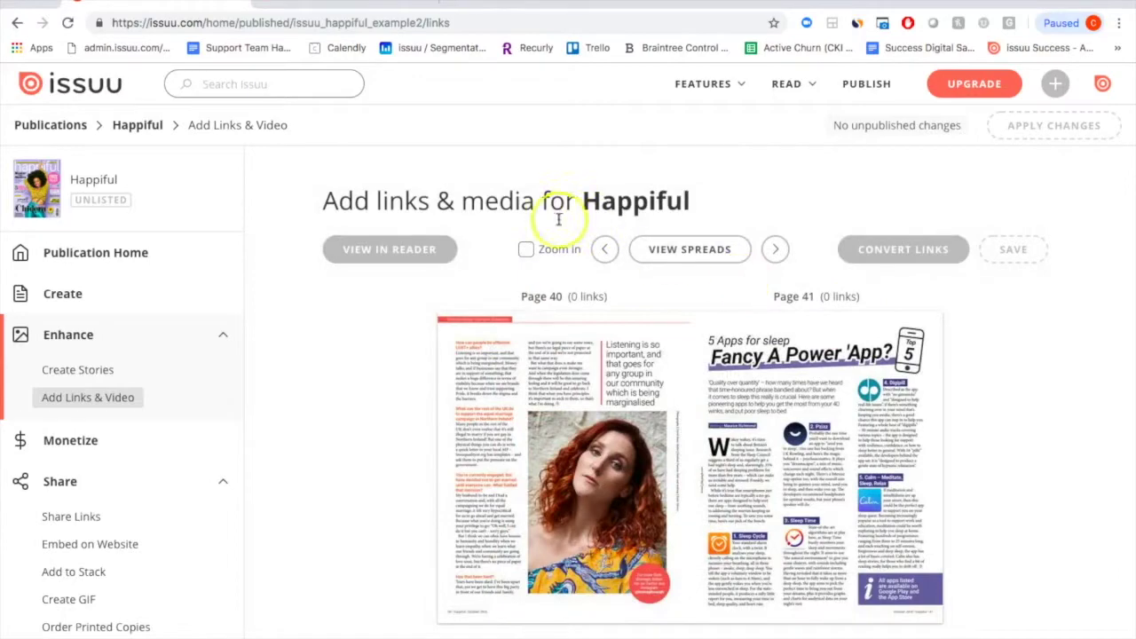
pyautogui.click(525, 250)
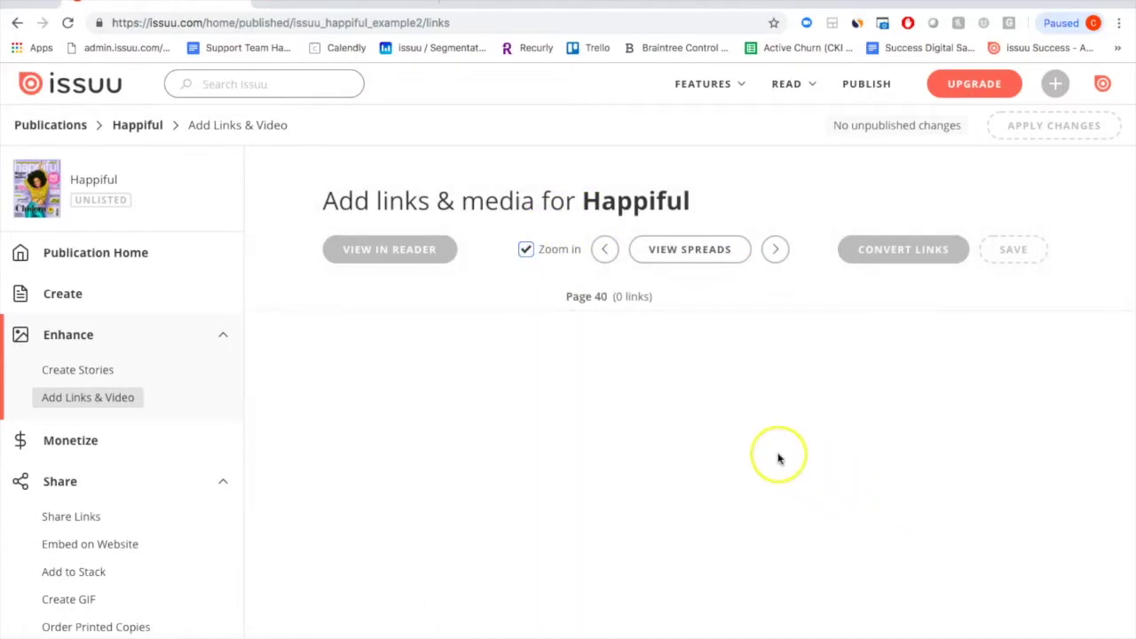
pyautogui.scroll(-9, 779, 458)
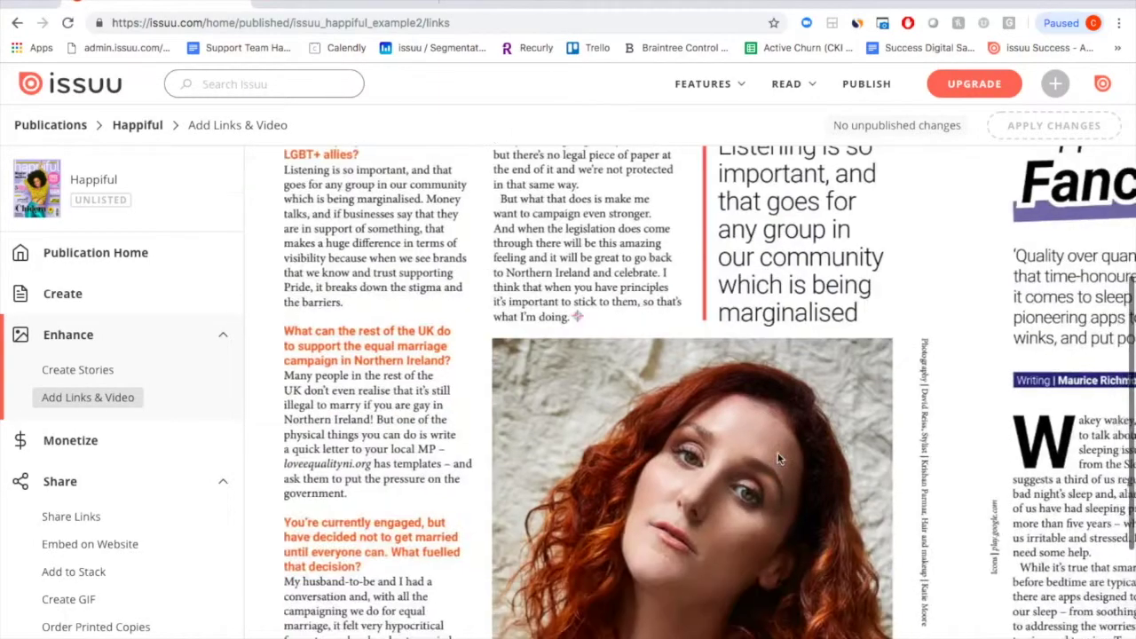
pyautogui.hscroll(12, 779, 459)
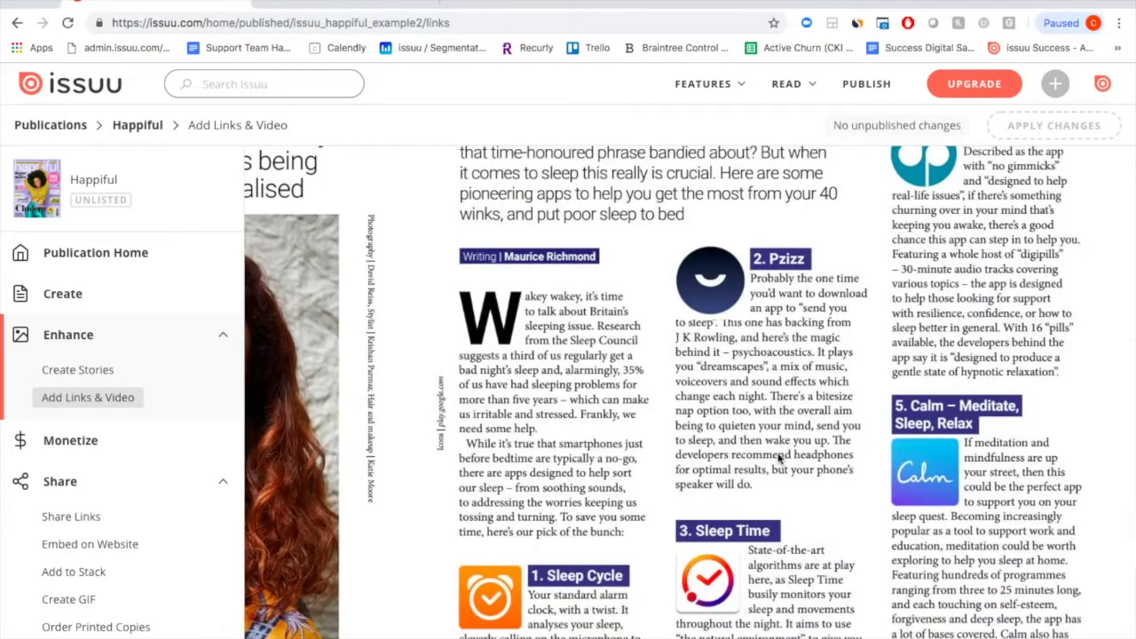
pyautogui.scroll(-3, 779, 458)
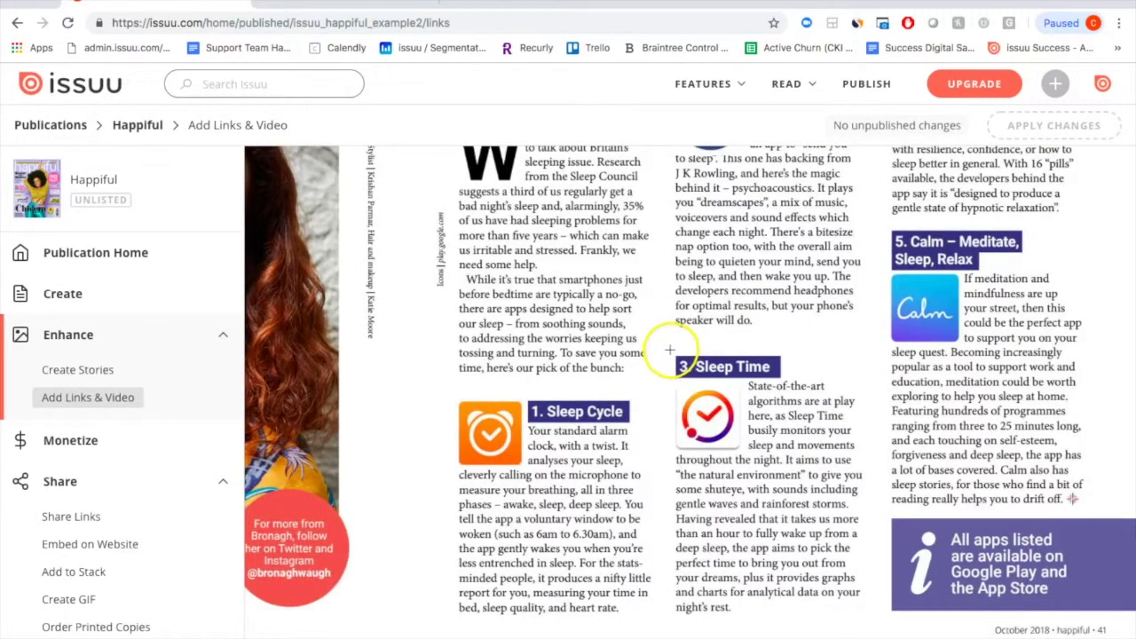
pyautogui.moveTo(673, 351)
pyautogui.mouseDown()
pyautogui.moveTo(738, 382)
pyautogui.moveTo(785, 381)
pyautogui.mouseUp()
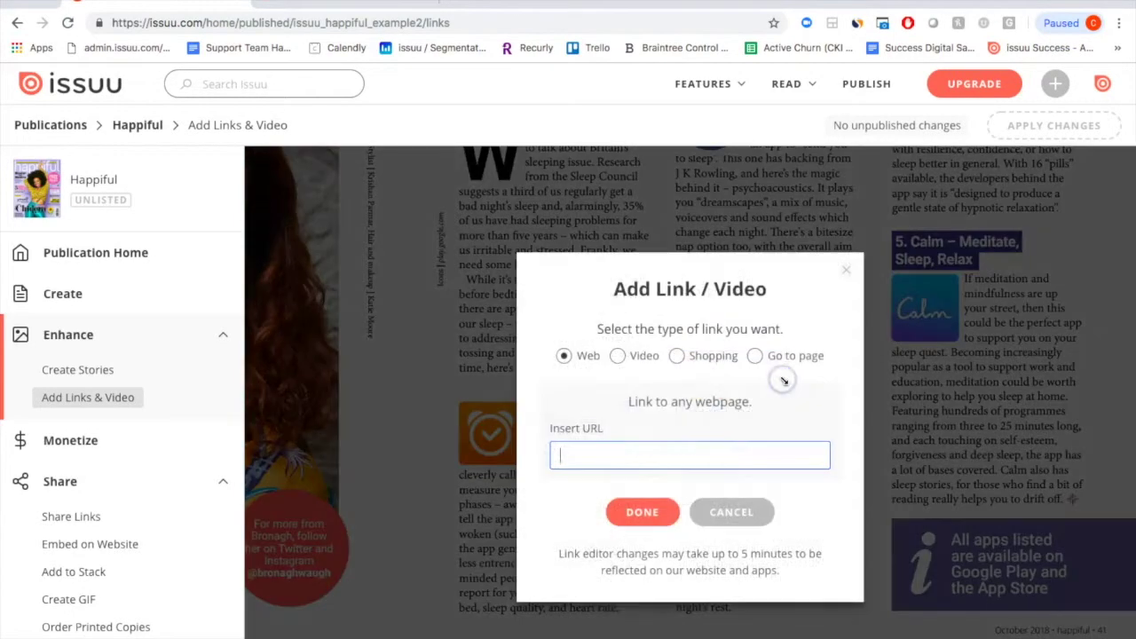
pyautogui.click(648, 456)
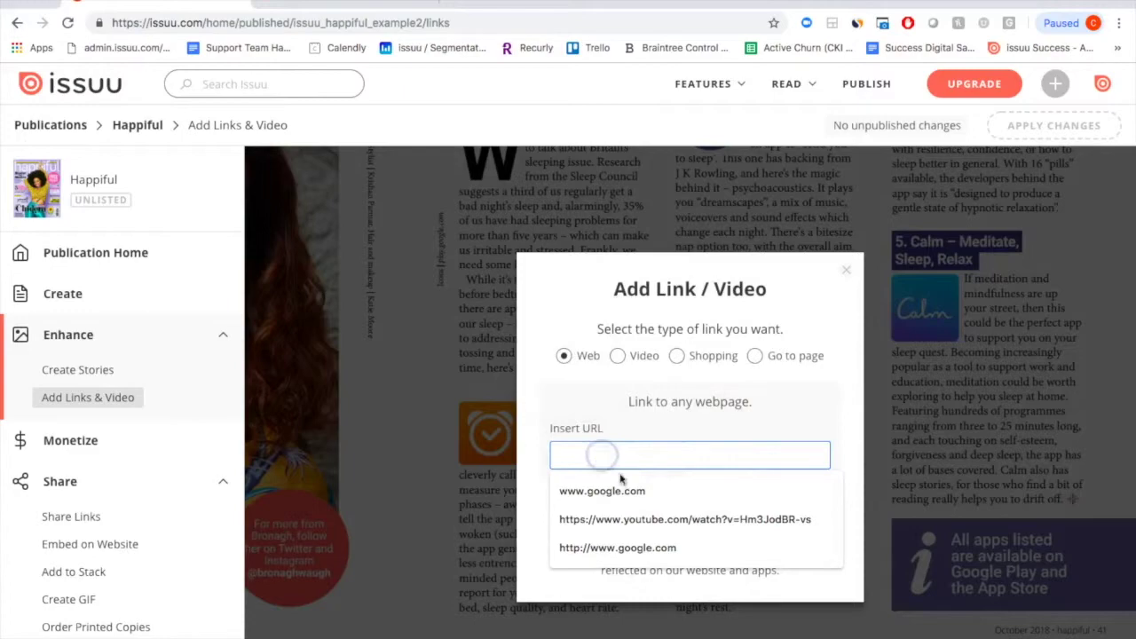
pyautogui.click(632, 494)
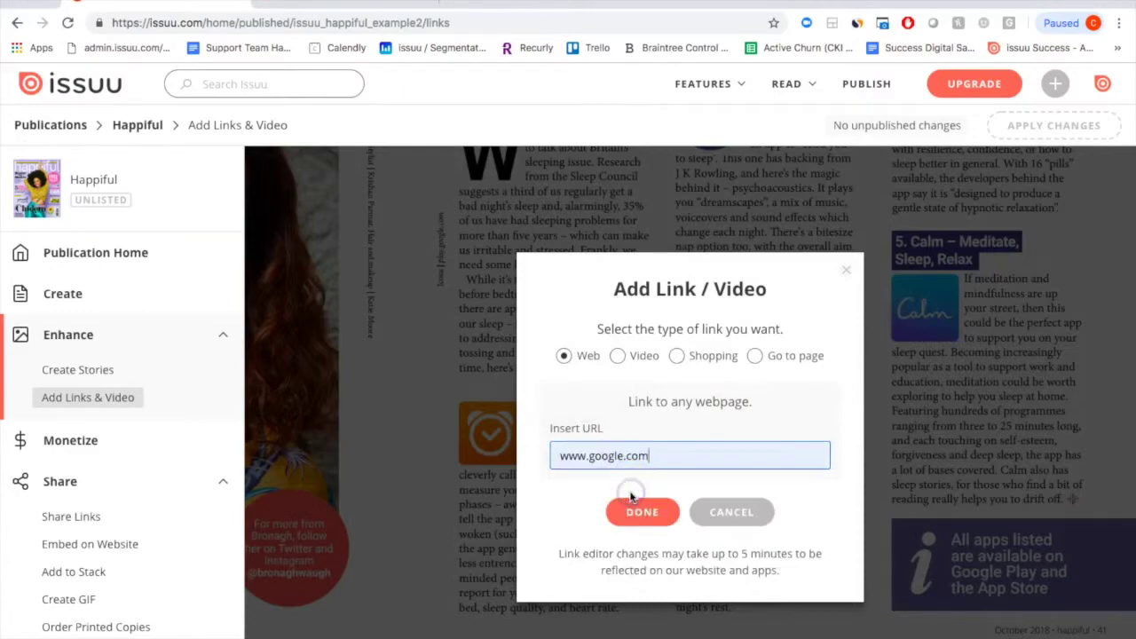
pyautogui.click(637, 511)
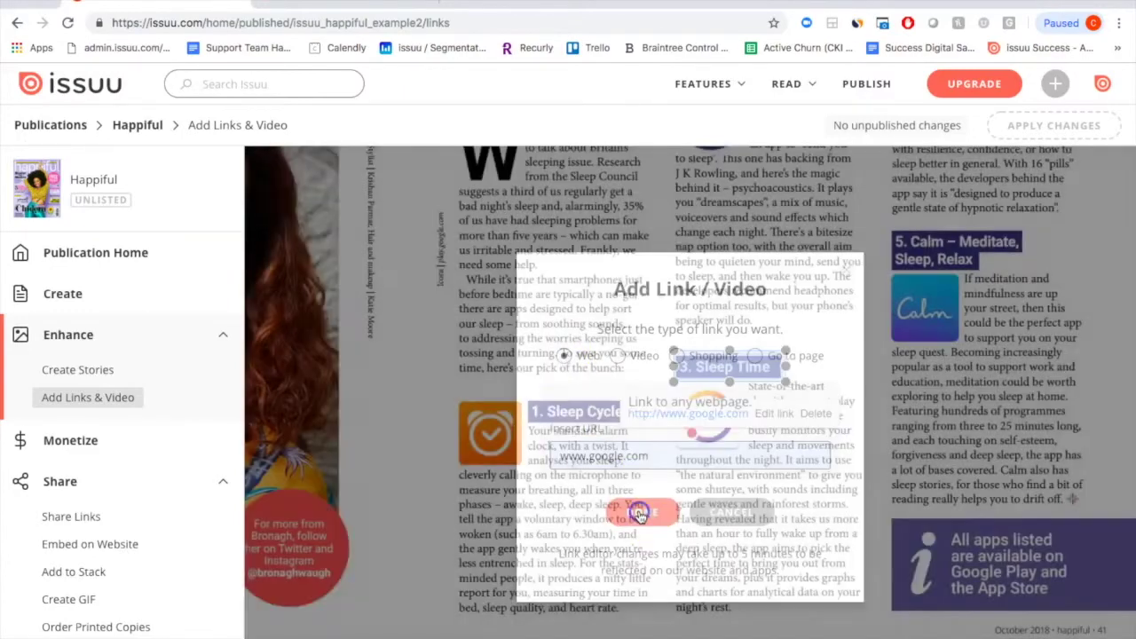
pyautogui.scroll(5, 832, 487)
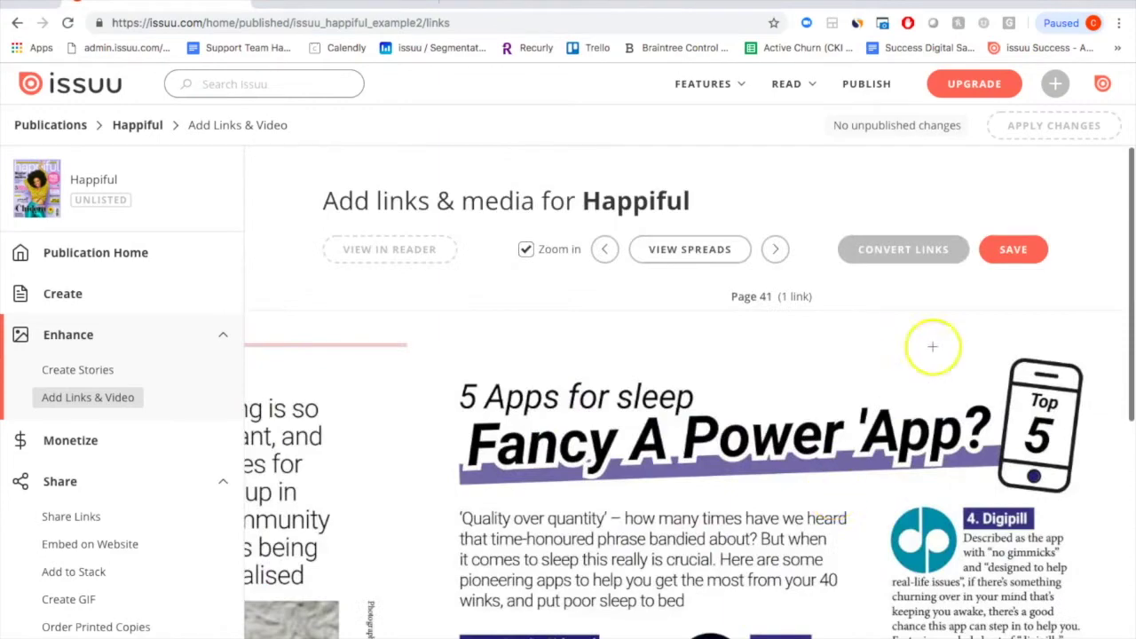
pyautogui.click(1013, 248)
# - Examine the link area over the "3. Sleep Time" heading and the rest of the spread across pages 40 and 41
pyautogui.scroll(-10, 825, 441)
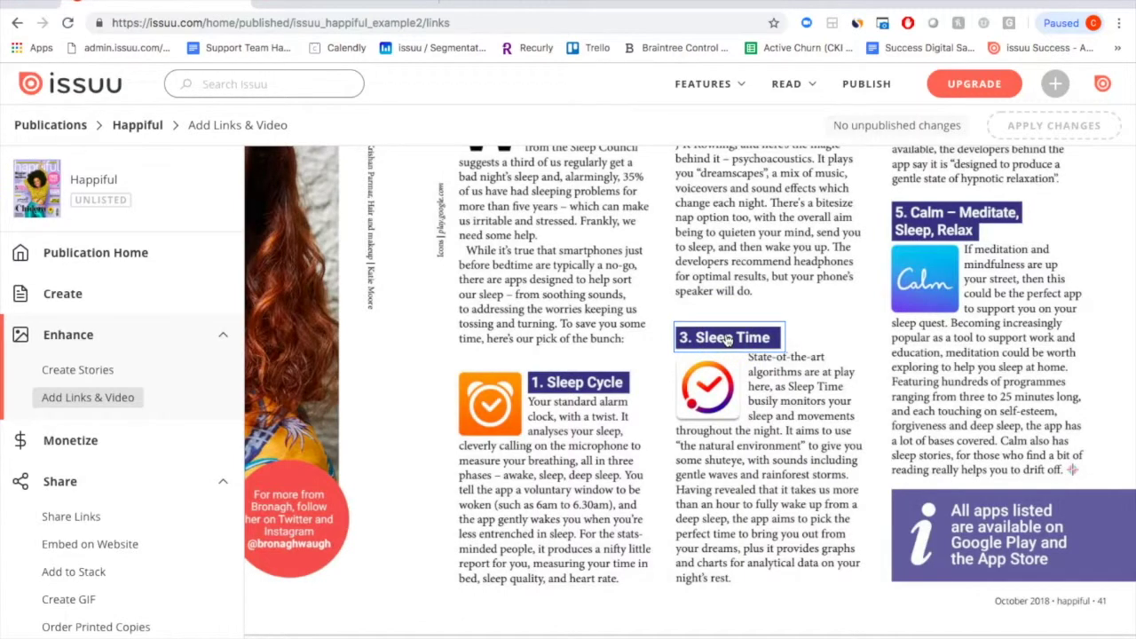
pyautogui.scroll(8, 726, 339)
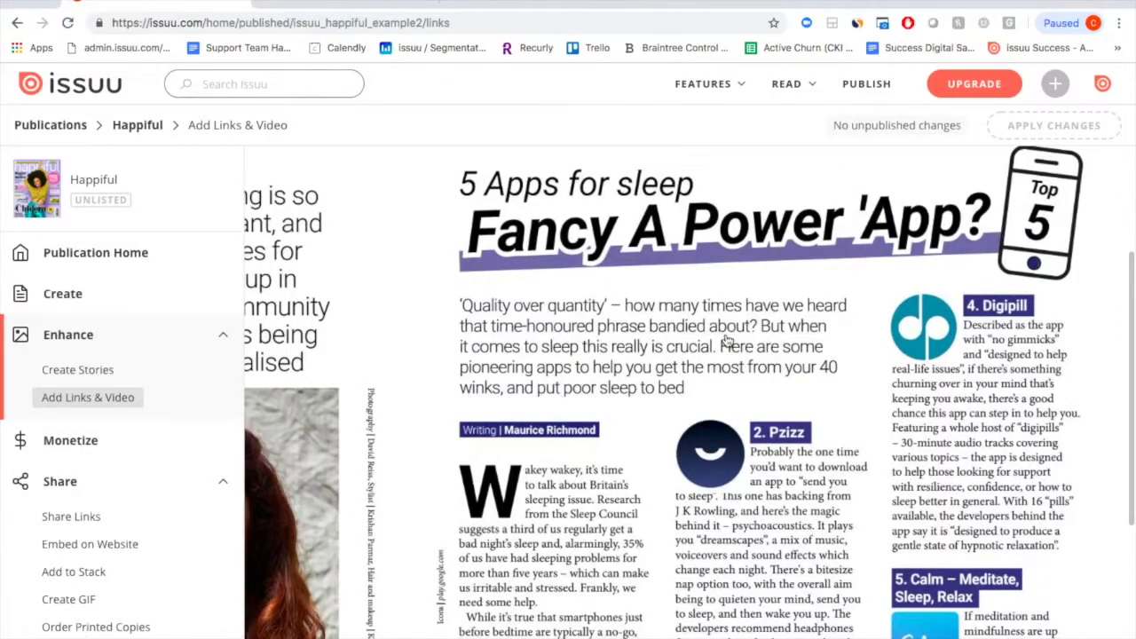
pyautogui.scroll(-3, 725, 340)
pyautogui.hscroll(-3, 725, 340)
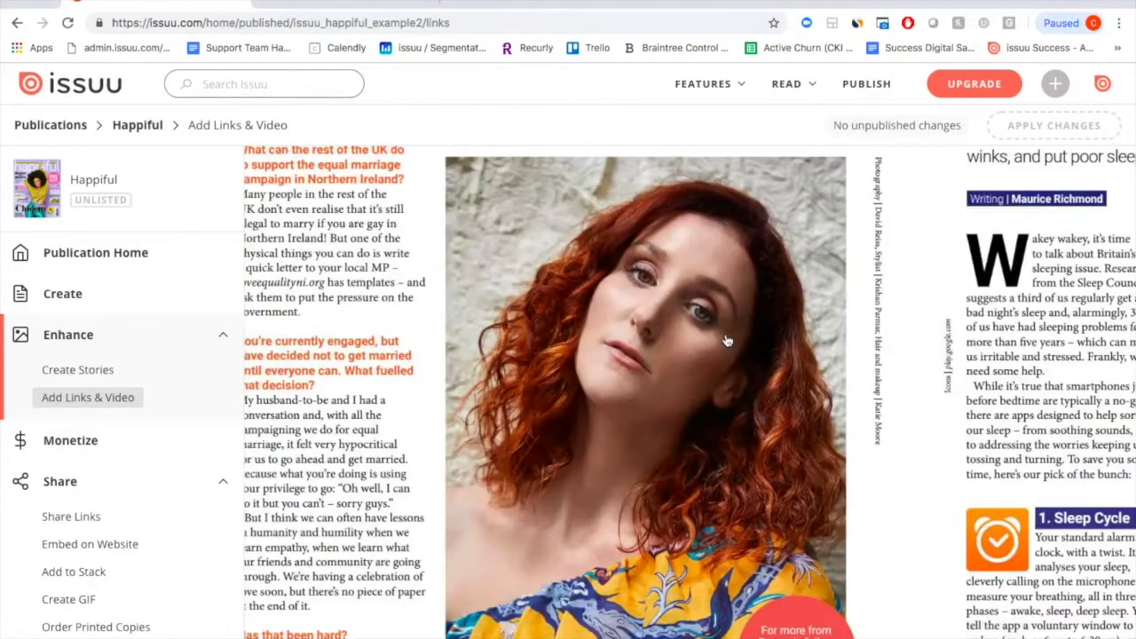
pyautogui.hscroll(3, 725, 340)
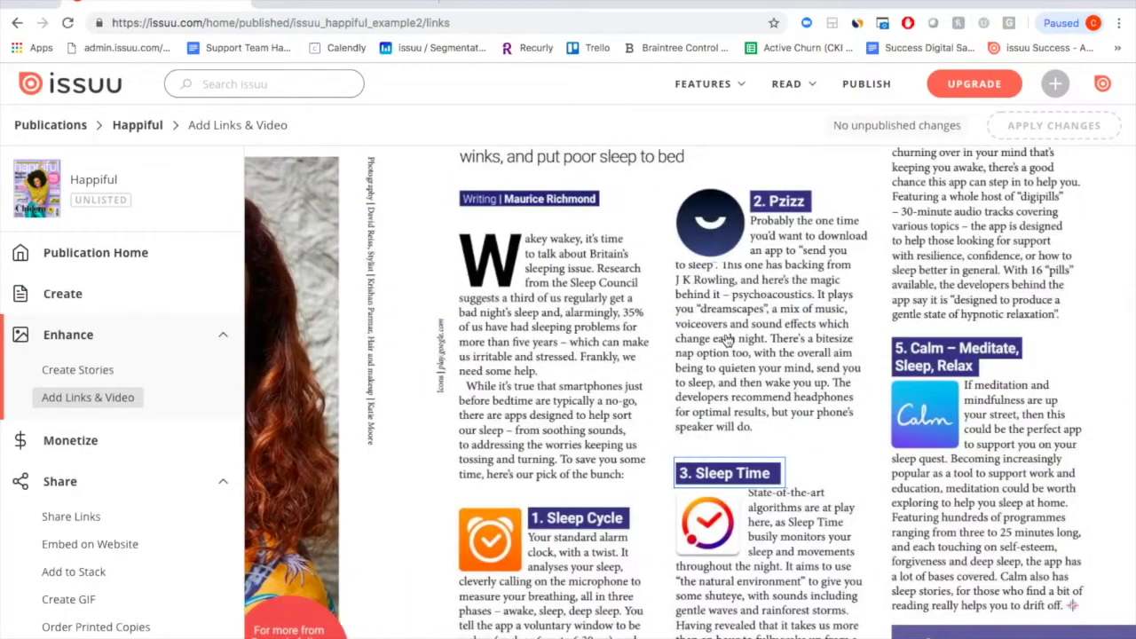
pyautogui.scroll(5, 725, 340)
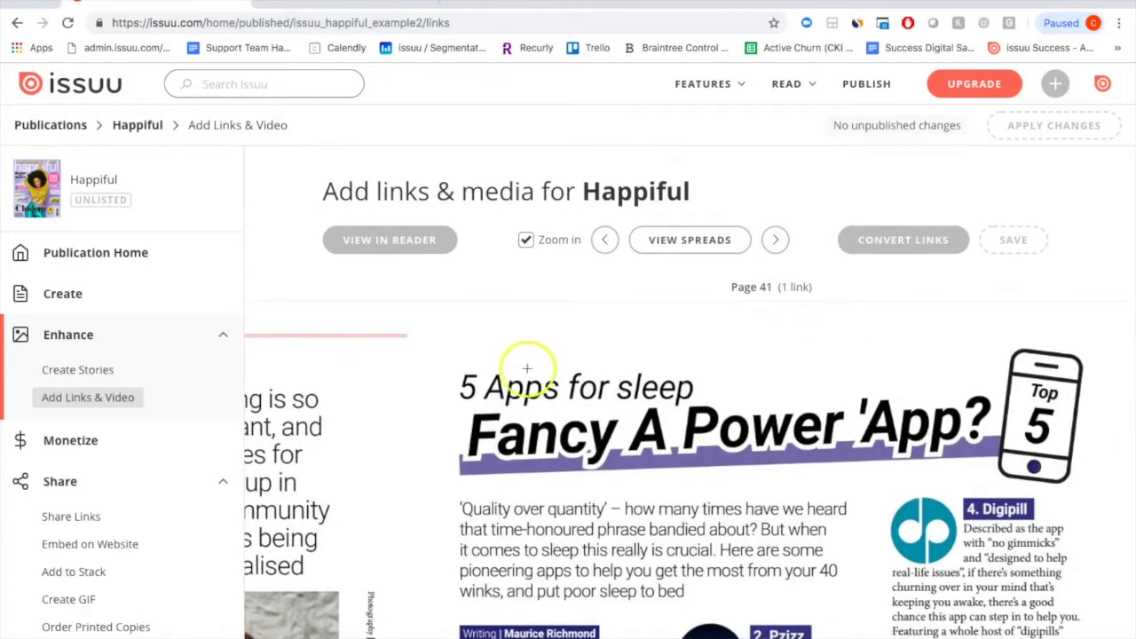
pyautogui.click(262, 495)
pyautogui.scroll(-3, 263, 496)
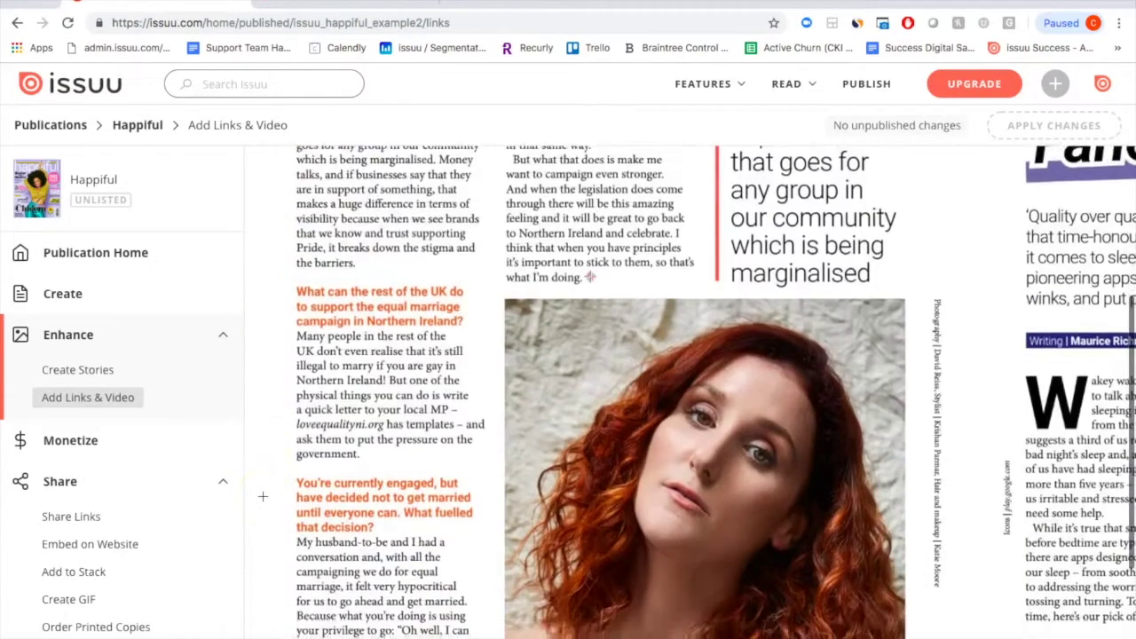
# - Show the full spread unzoomed and draw a video link area over the "Listening is so important" pull quote on page 40
pyautogui.scroll(-3, 263, 496)
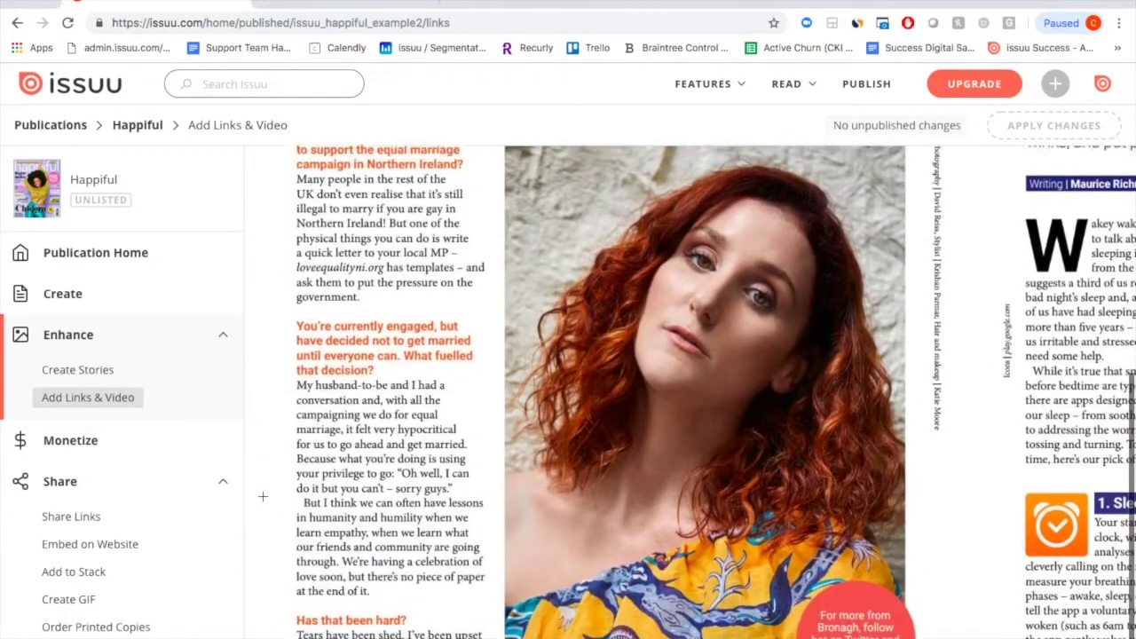
pyautogui.scroll(5, 262, 496)
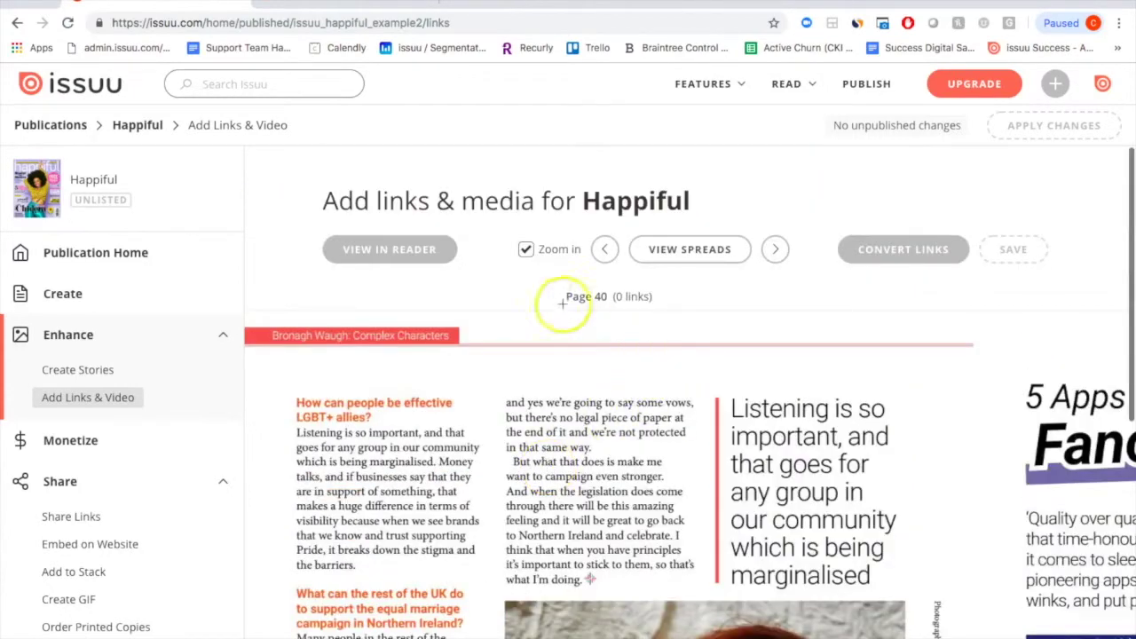
pyautogui.click(525, 249)
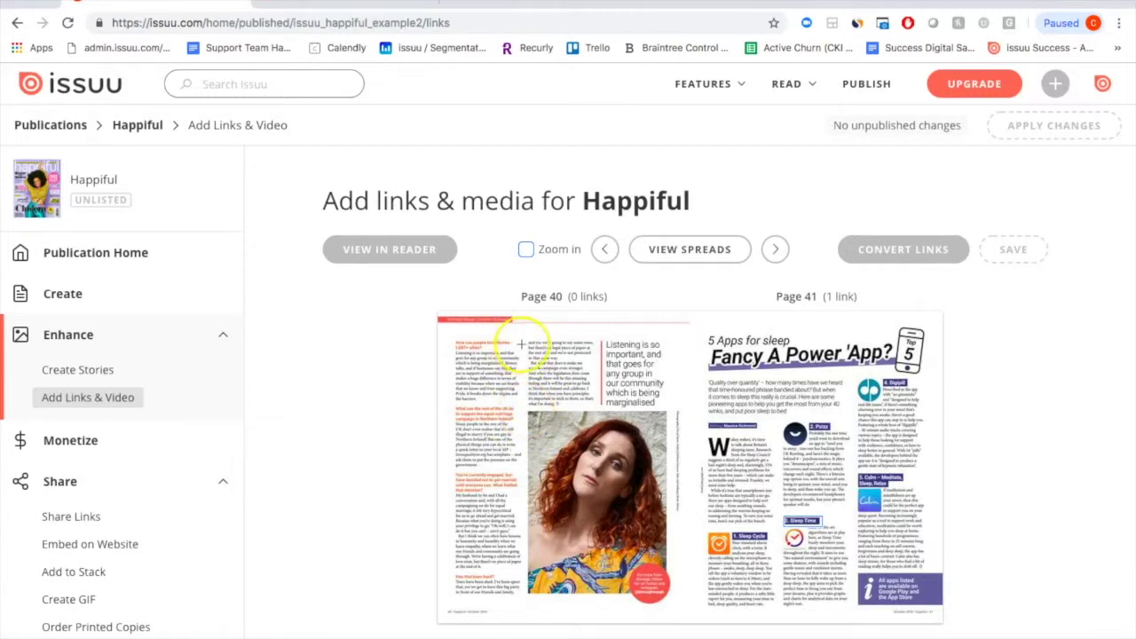
pyautogui.moveTo(527, 339); pyautogui.dragTo(666, 406)
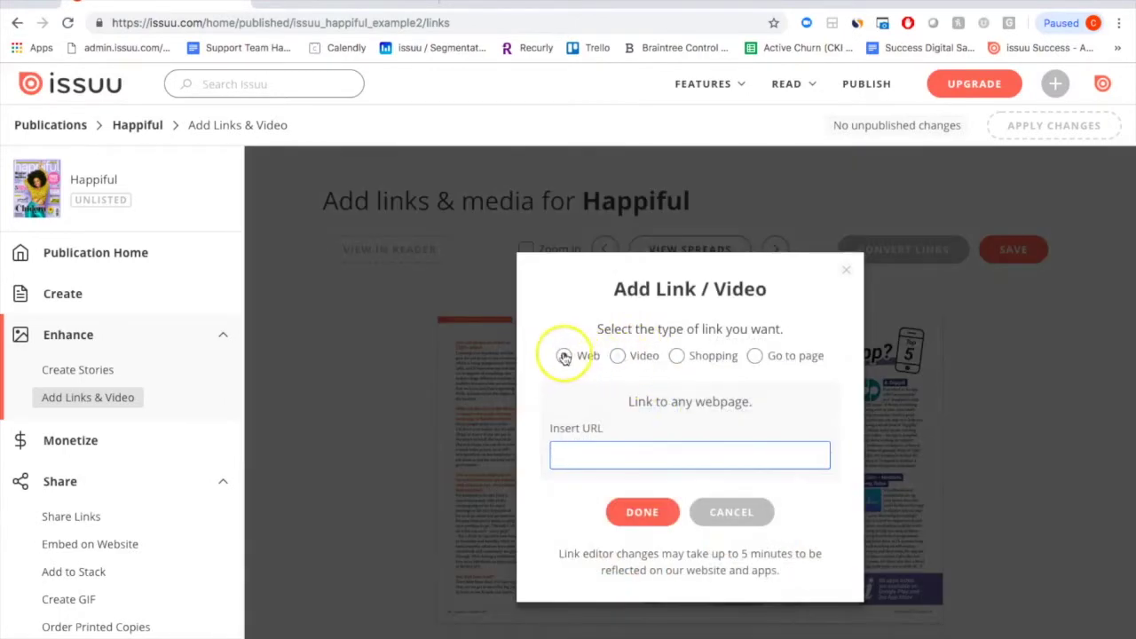
pyautogui.click(617, 356)
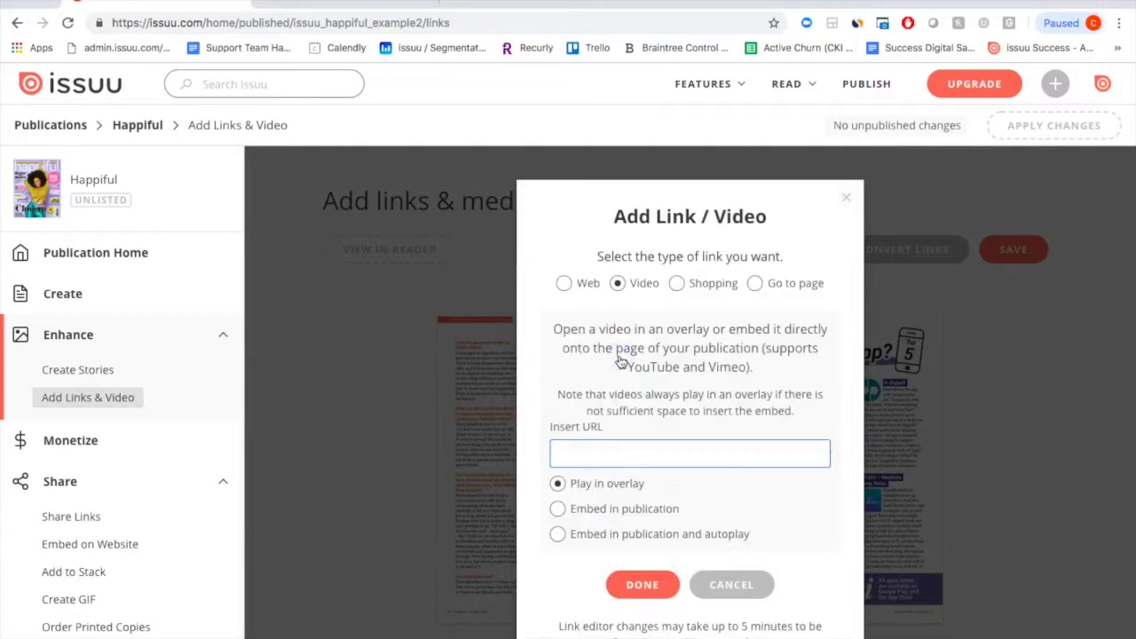
# - Copy the web address of the "Welcome to issuu" YouTube video and return to the video link dialog
pyautogui.click(346, 5)
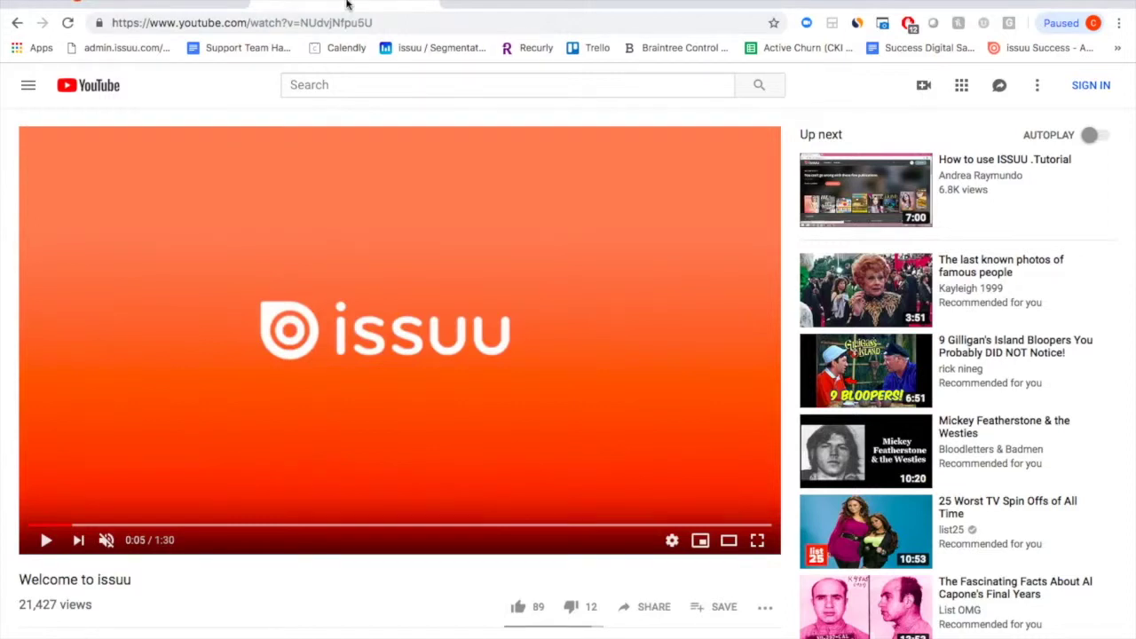
pyautogui.click(387, 25)
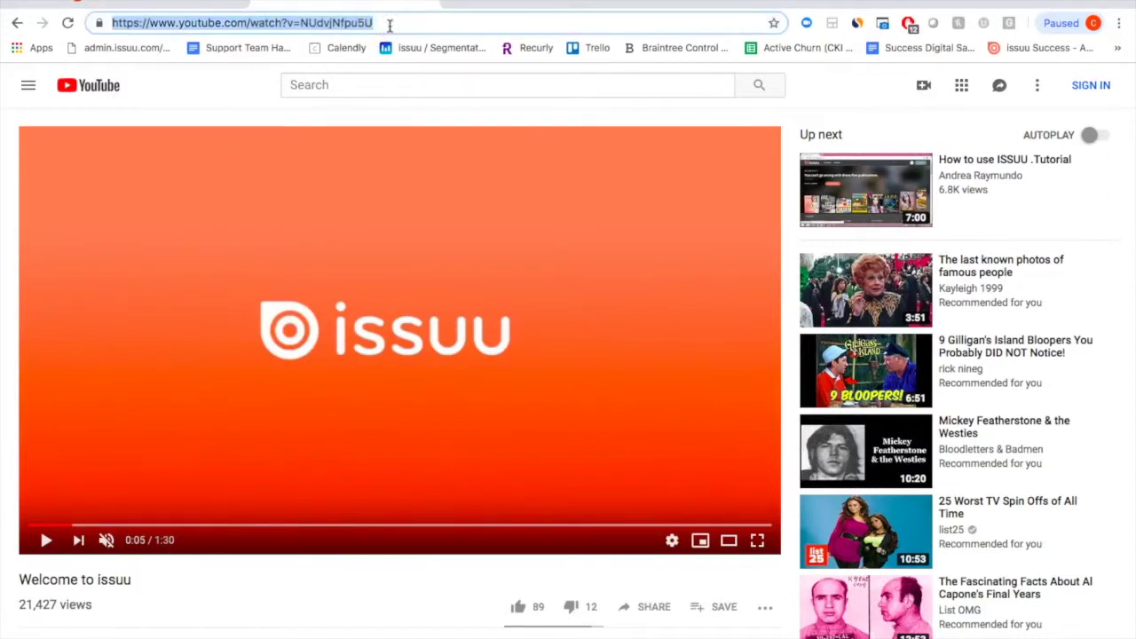
pyautogui.click(238, 3)
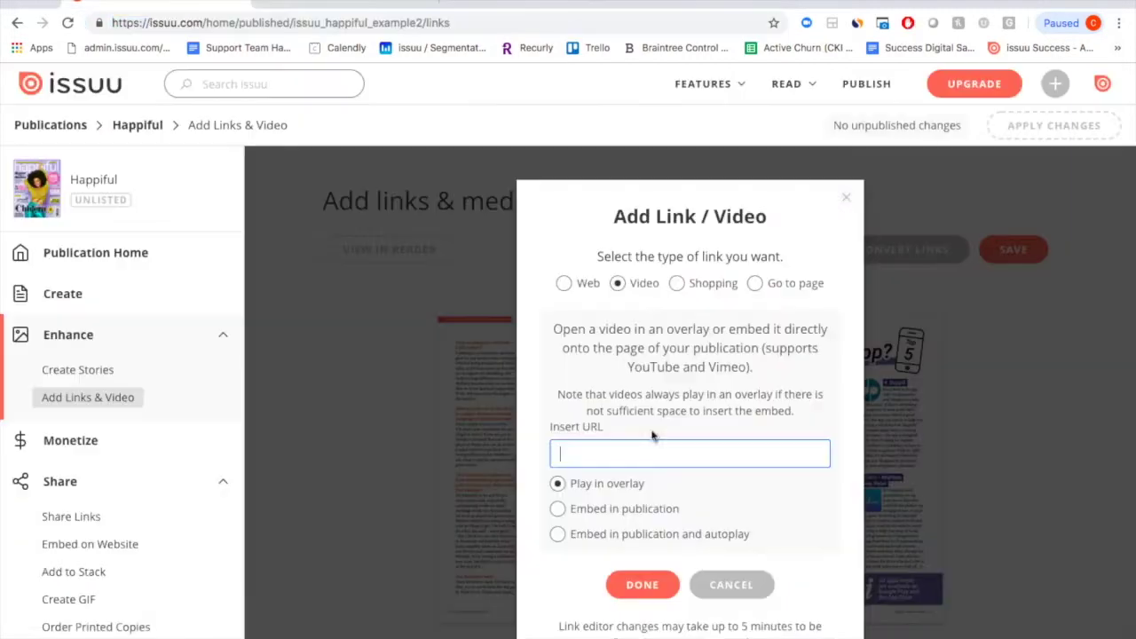
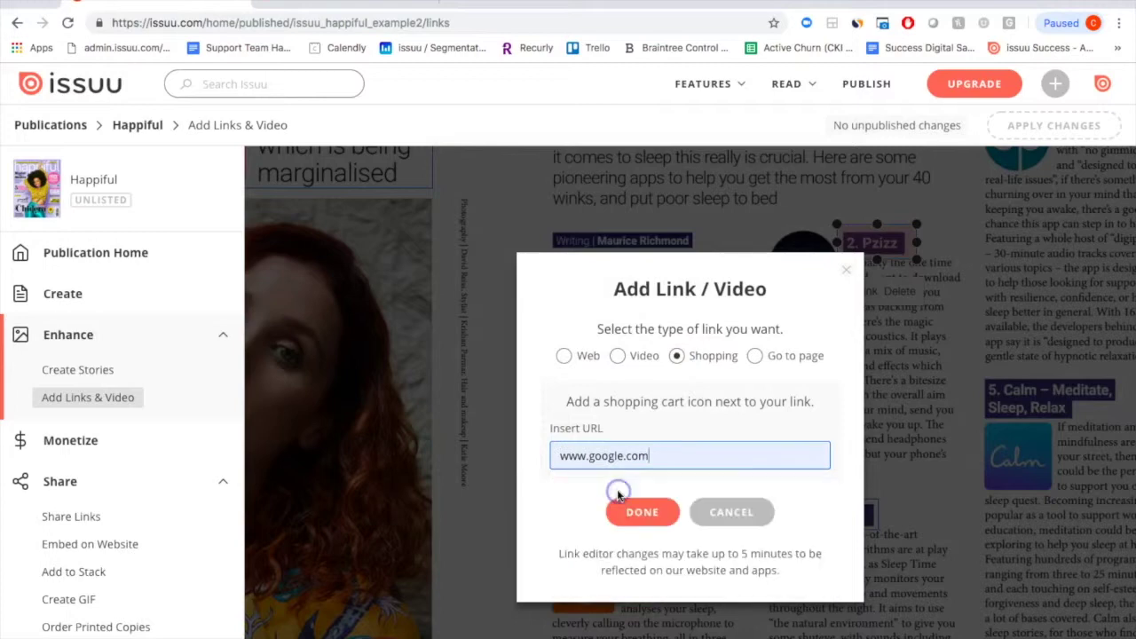
pyautogui.click(643, 512)
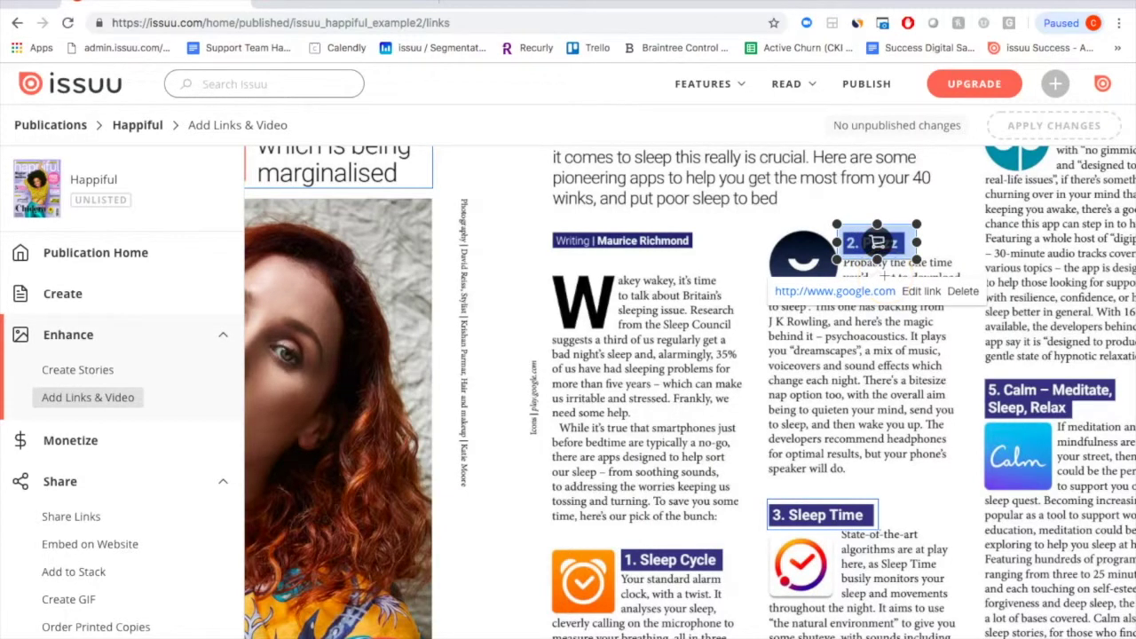
pyautogui.click(934, 425)
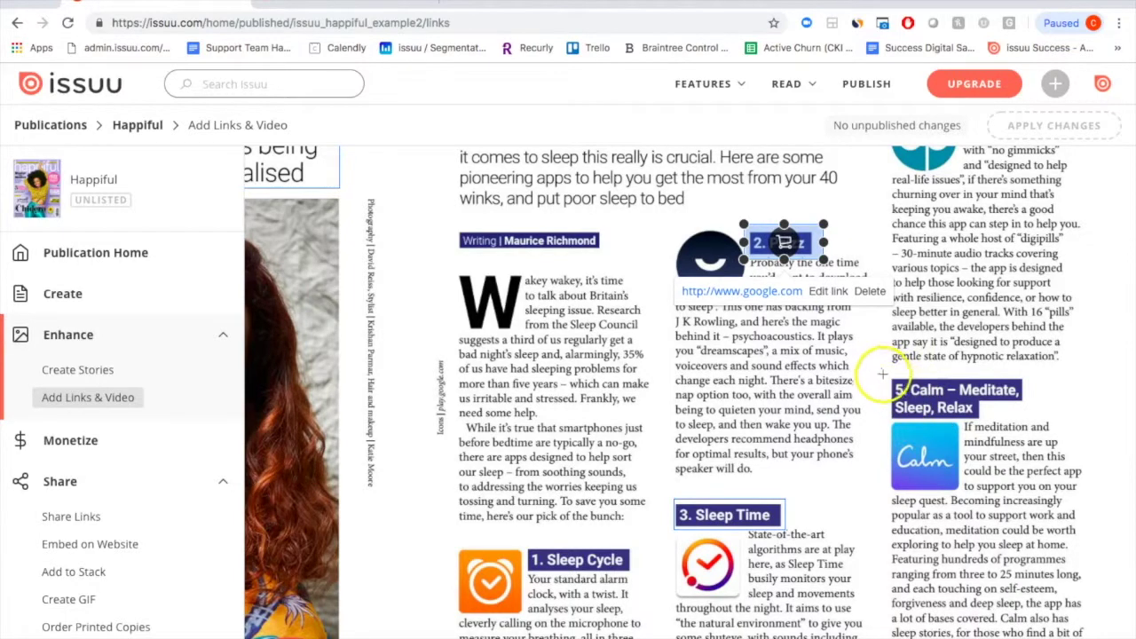
pyautogui.moveTo(885, 372); pyautogui.dragTo(1041, 419)
pyautogui.click(754, 356)
pyautogui.click(825, 454)
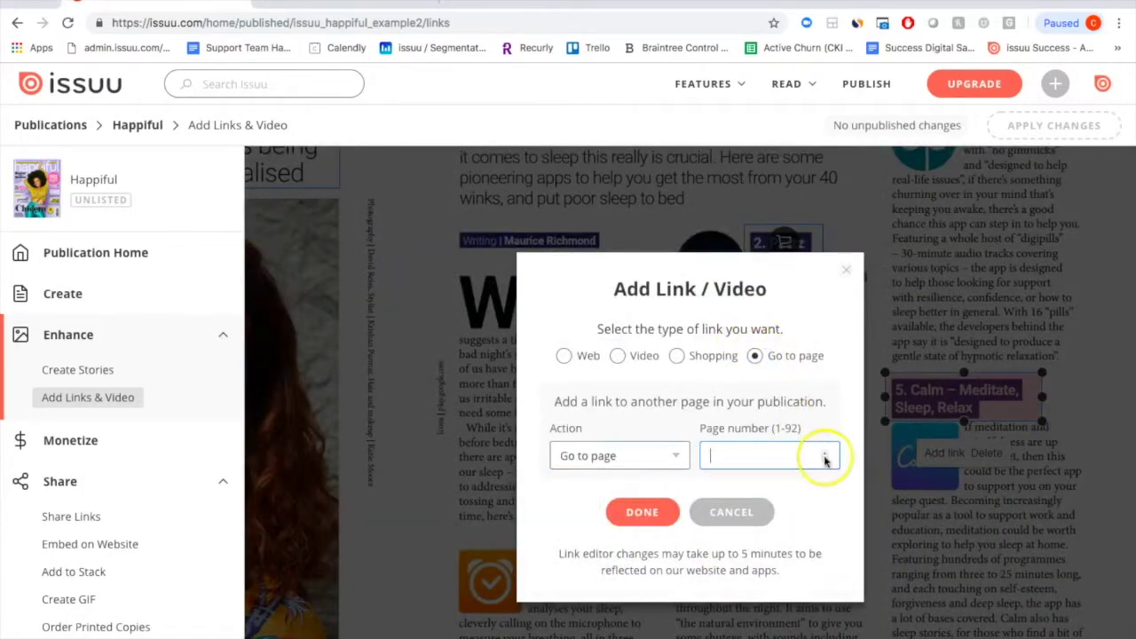
pyautogui.click(803, 457)
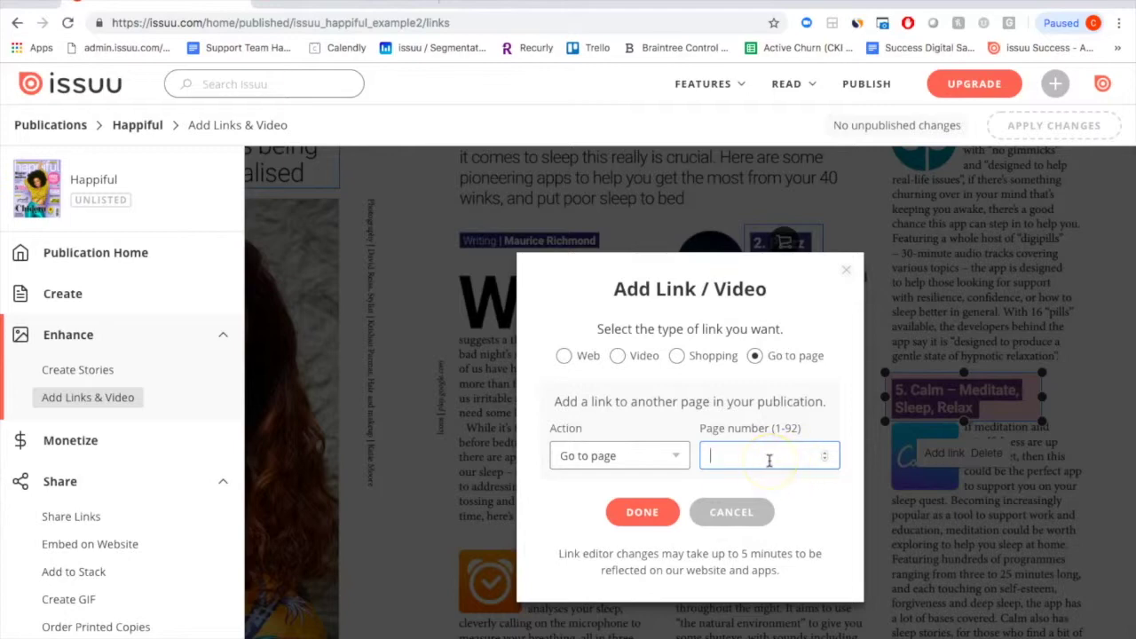
pyautogui.click(642, 511)
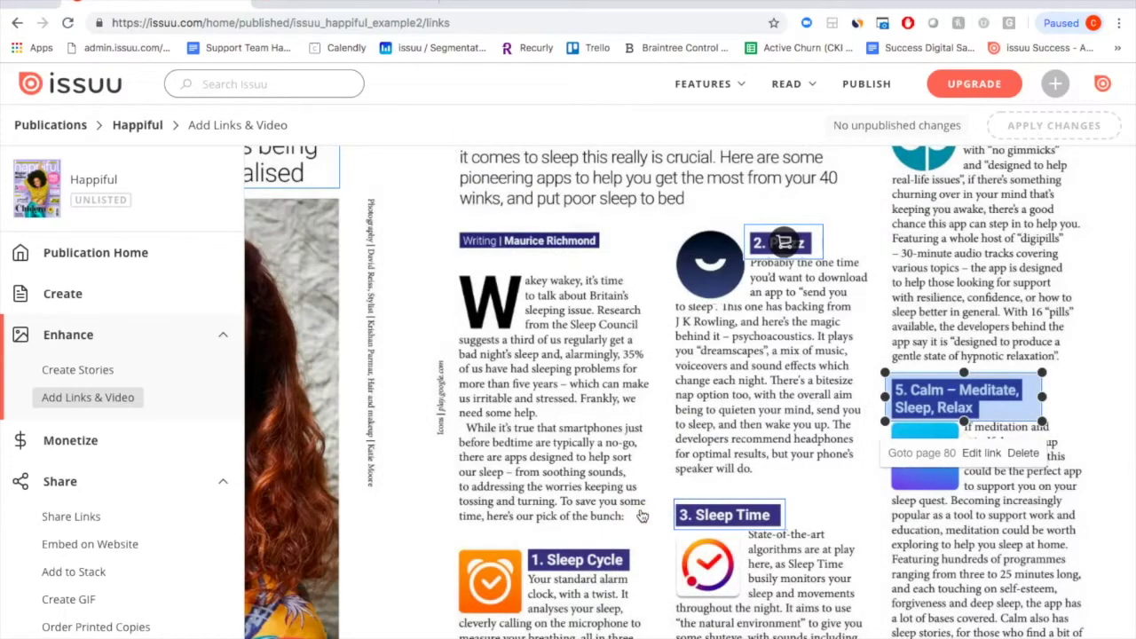
# - Save the link changes and open the publication in the reader
pyautogui.scroll(5, 603, 488)
pyautogui.click(1008, 256)
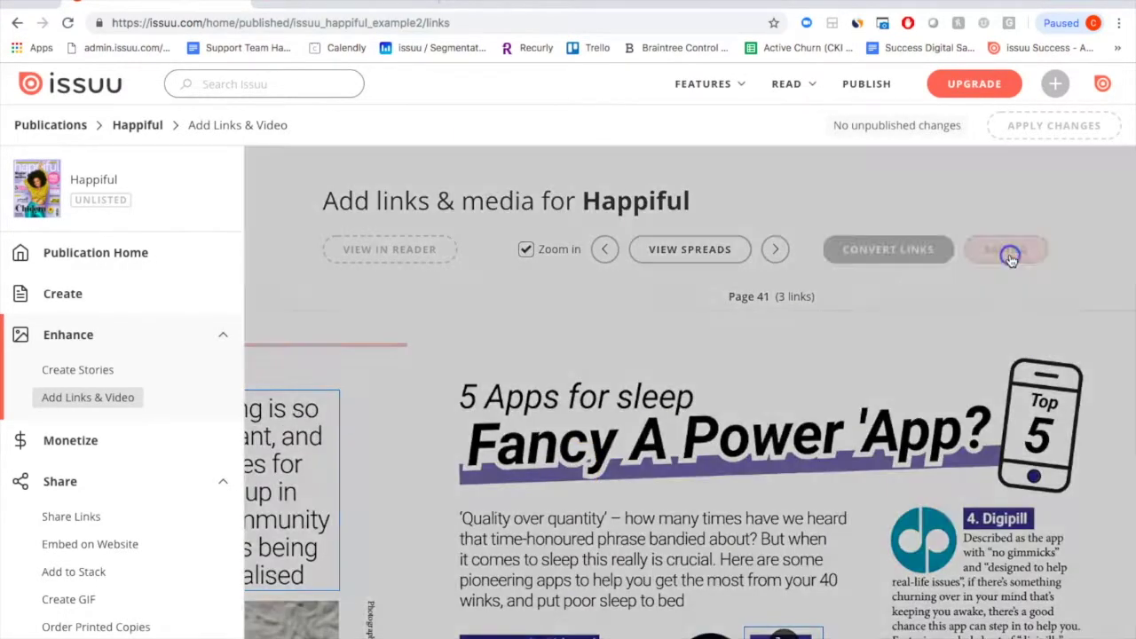
pyautogui.click(389, 252)
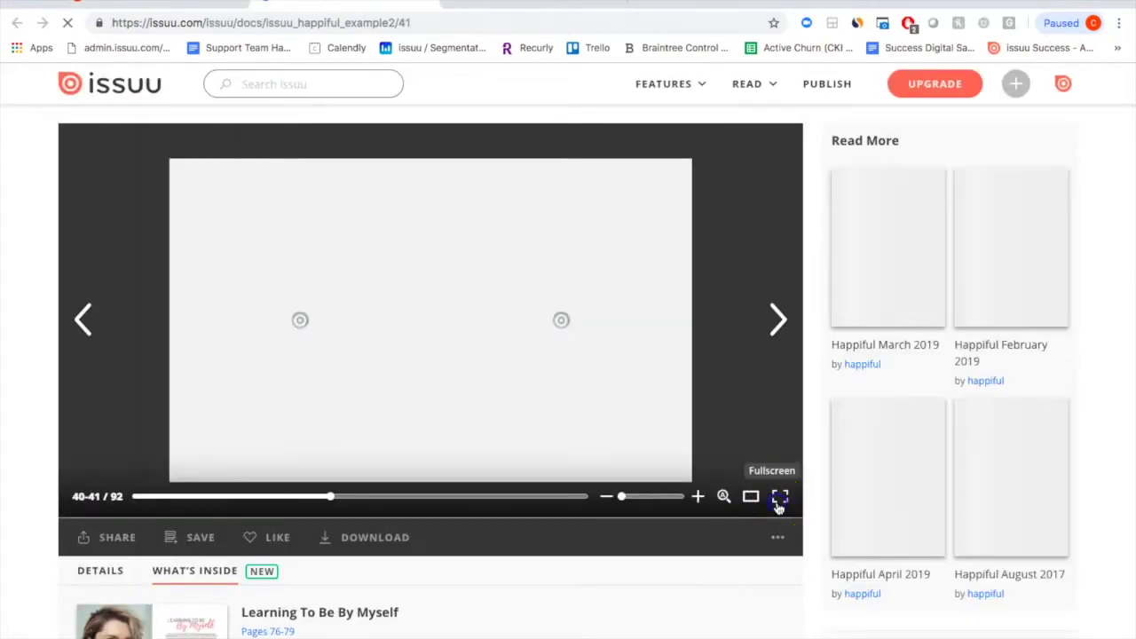
# - View the spread in full screen, follow the "5. Calm" heading's link to page 80, and leave full screen
pyautogui.click(778, 499)
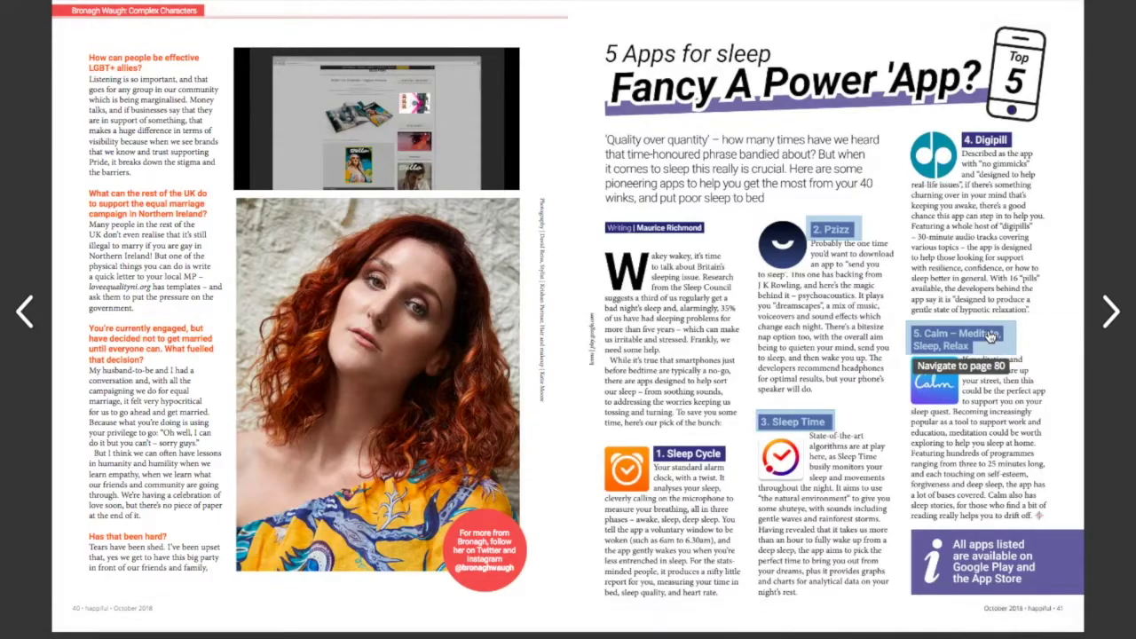
pyautogui.click(991, 336)
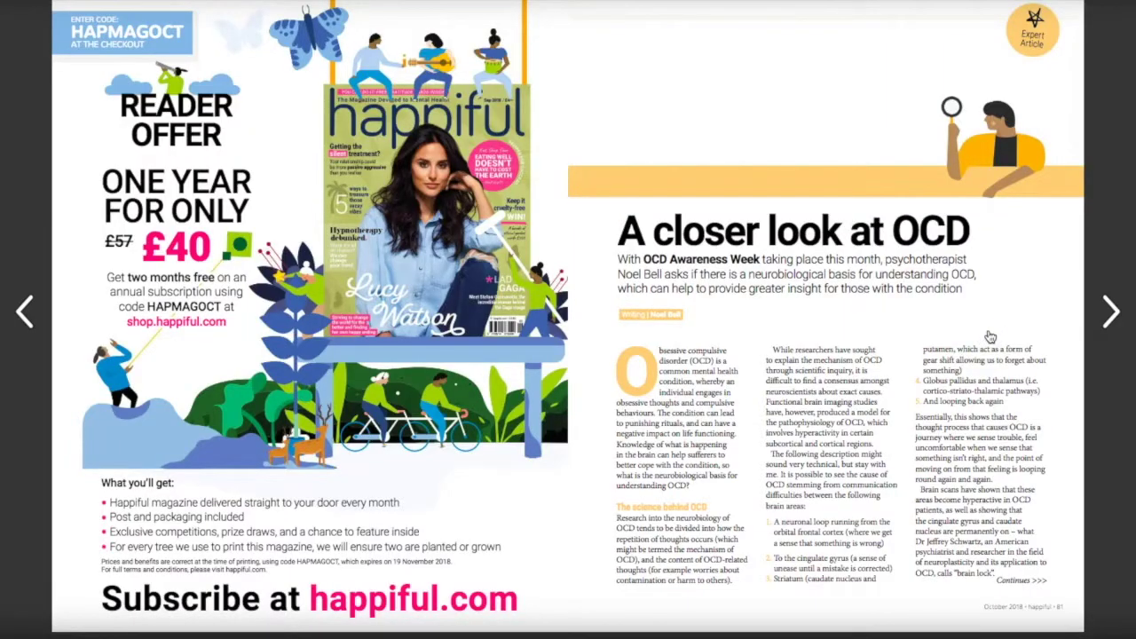
pyautogui.press('Escape')
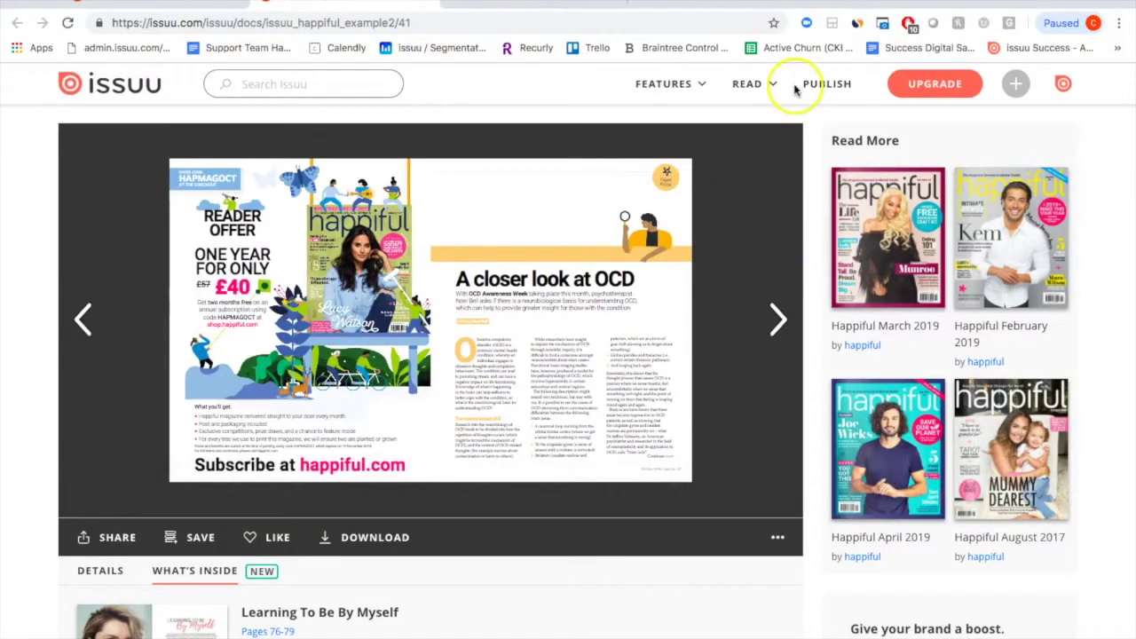
# - Return to the publisher workspace and open the account's statistics
pyautogui.click(834, 85)
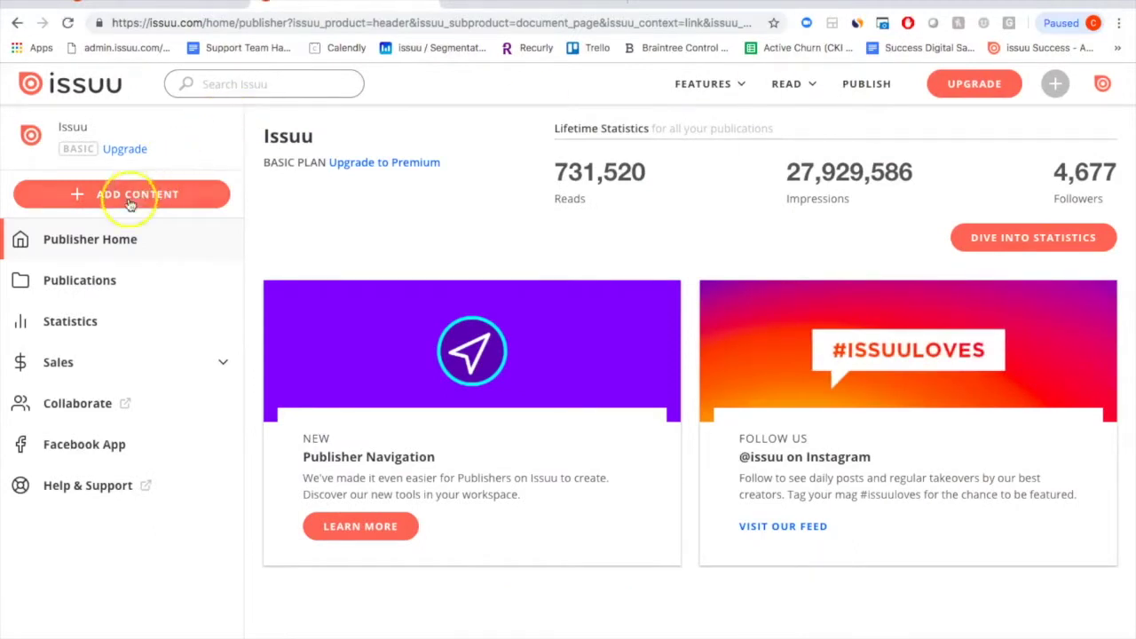
pyautogui.click(86, 291)
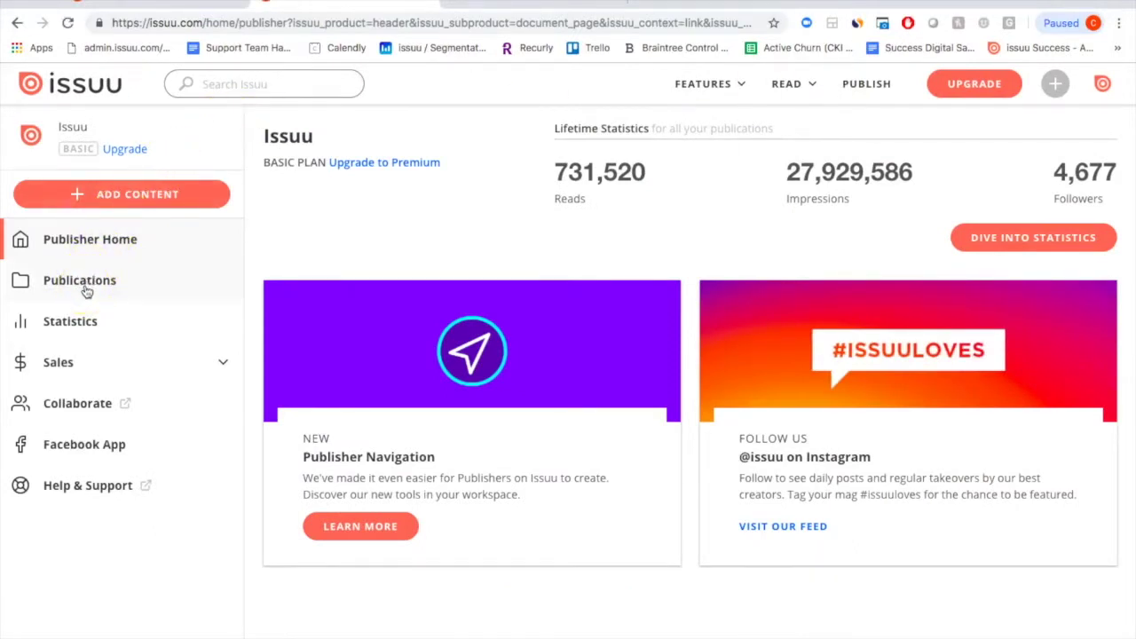
pyautogui.click(89, 330)
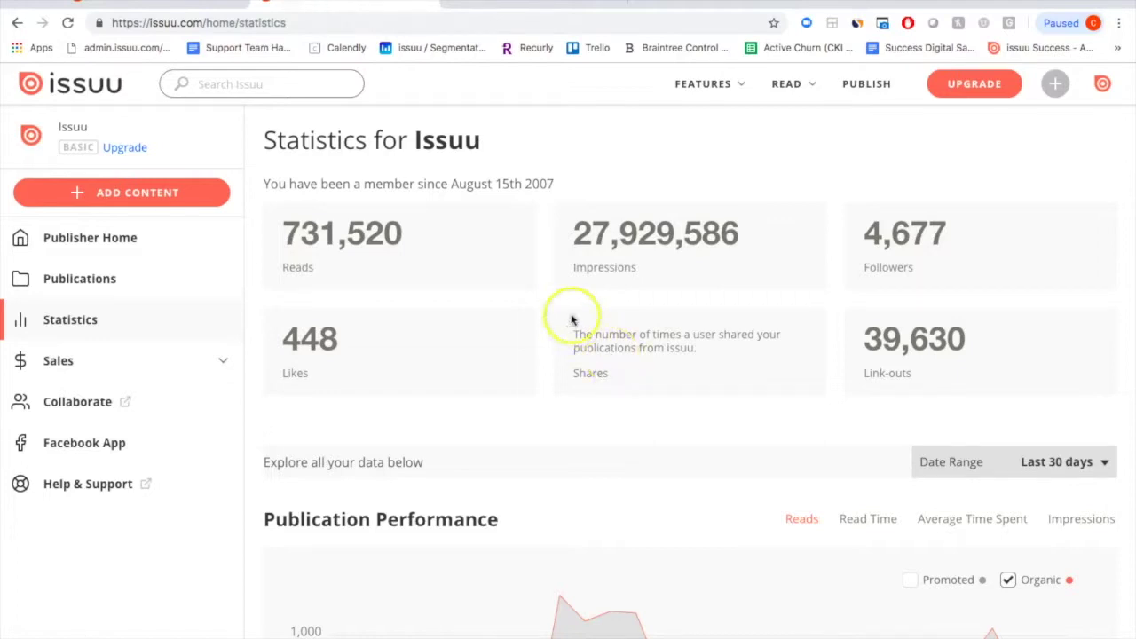
# - Examine the definitions of the lifetime reads, impressions, followers, likes, shares and link-outs statistics
pyautogui.moveTo(435, 265)
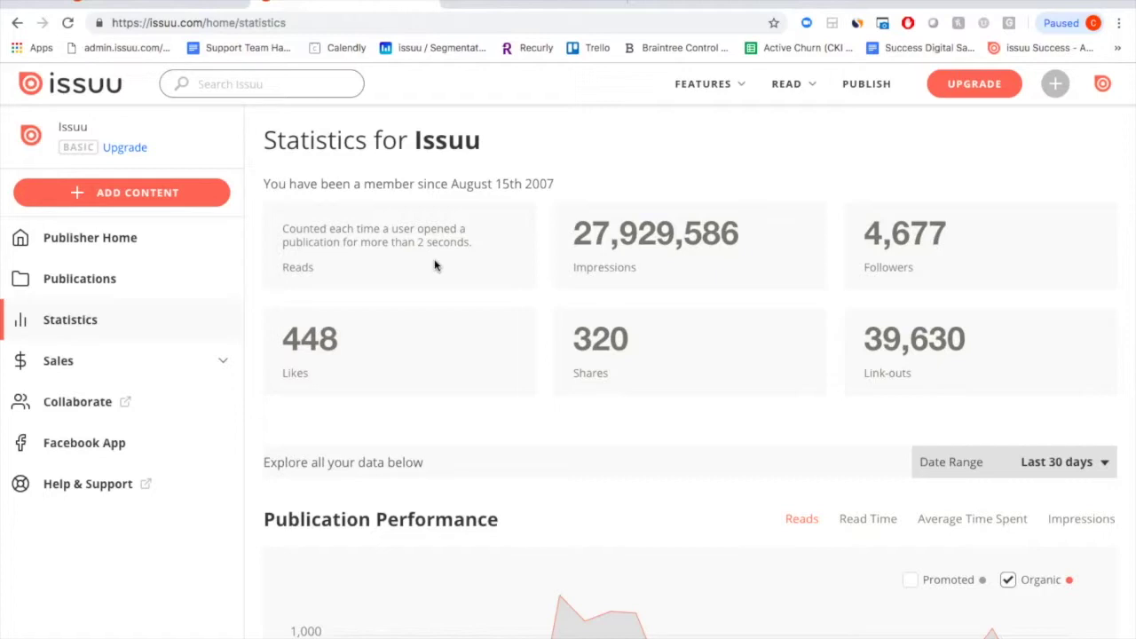
pyautogui.moveTo(684, 266)
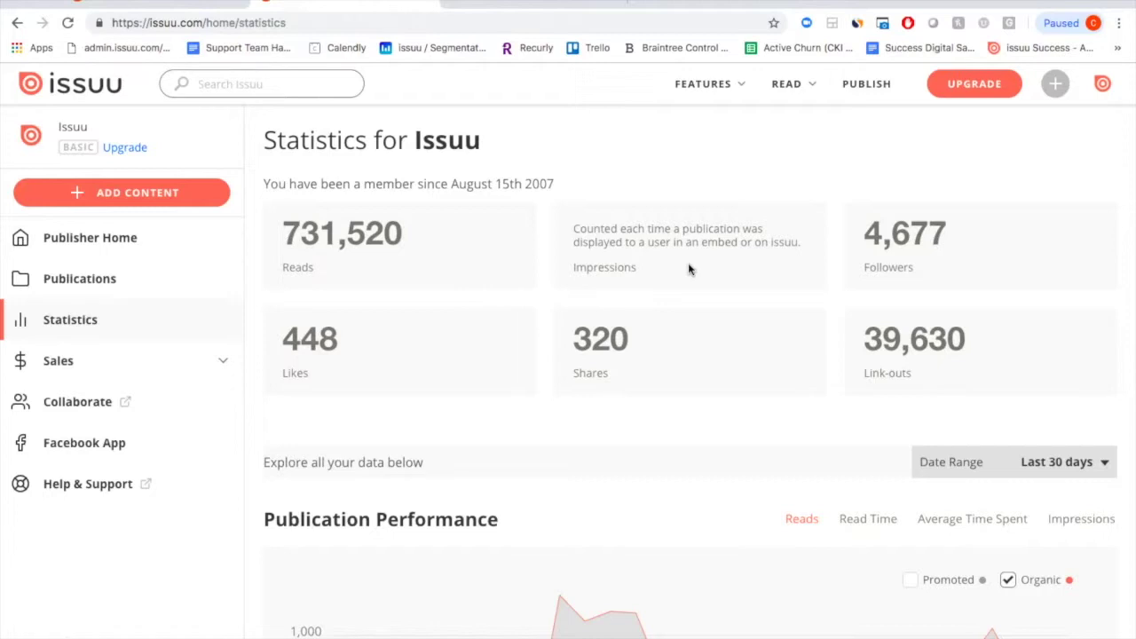
pyautogui.click(917, 240)
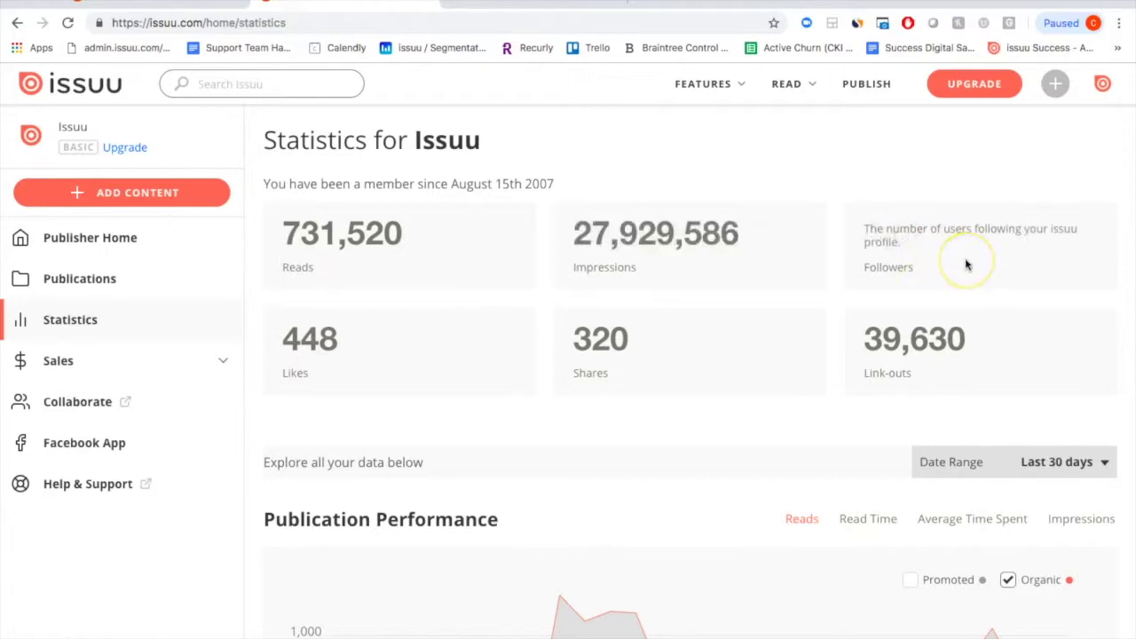
pyautogui.click(410, 374)
pyautogui.click(635, 371)
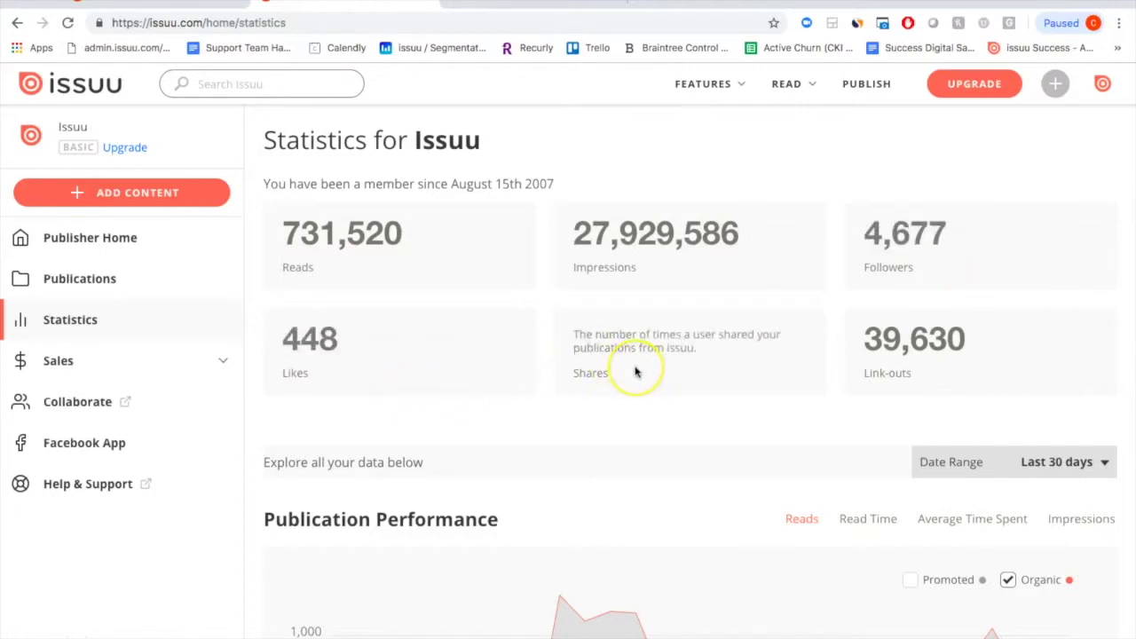
pyautogui.click(964, 393)
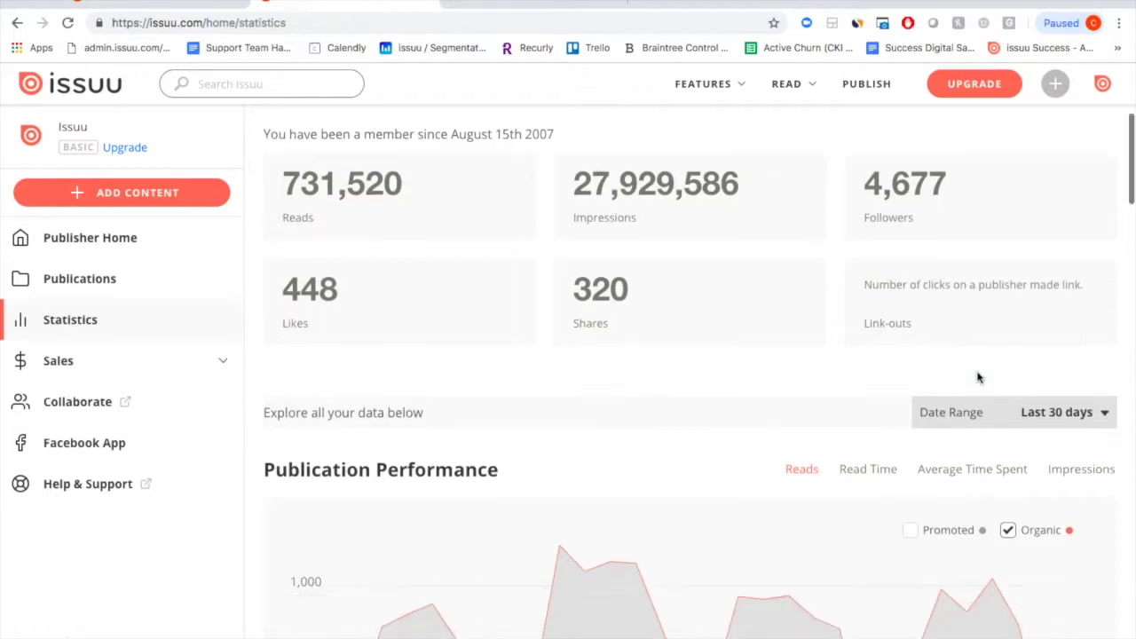
# - Examine the Publication Performance graph and the available date ranges for the statistics
pyautogui.scroll(-4, 978, 377)
pyautogui.click(1123, 393)
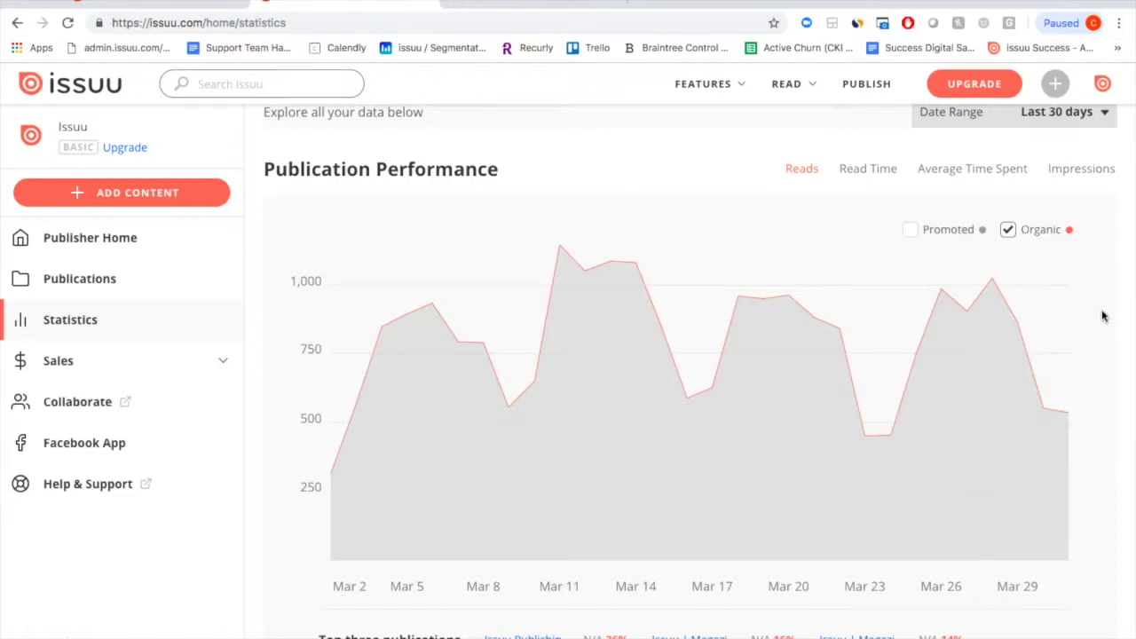
pyautogui.scroll(1, 1103, 316)
pyautogui.click(1093, 204)
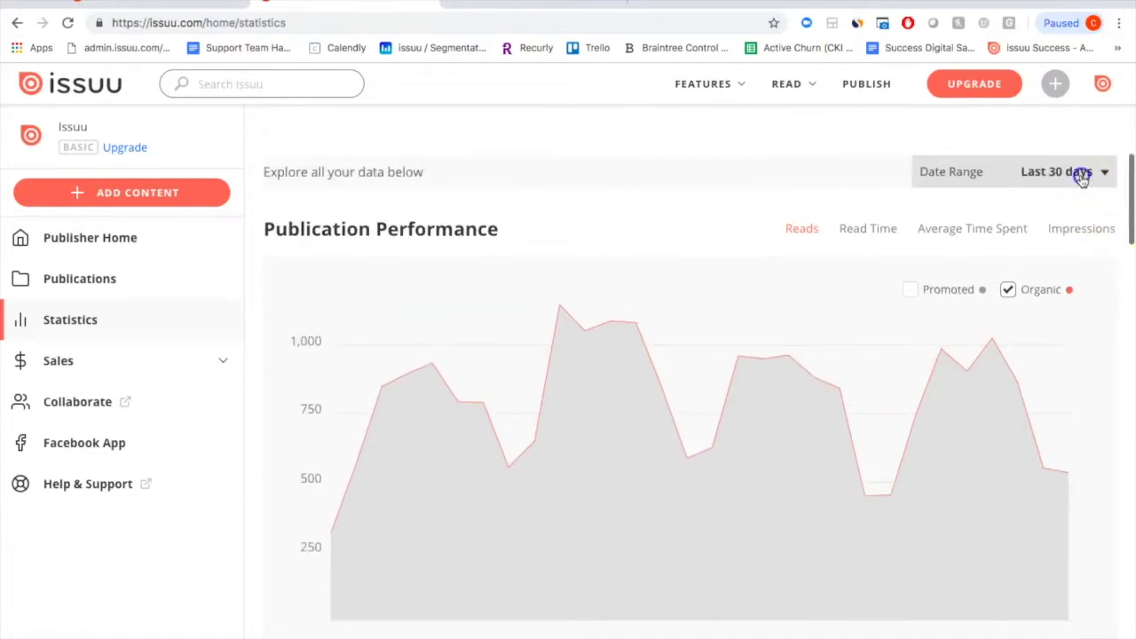
pyautogui.click(1081, 175)
pyautogui.click(1090, 275)
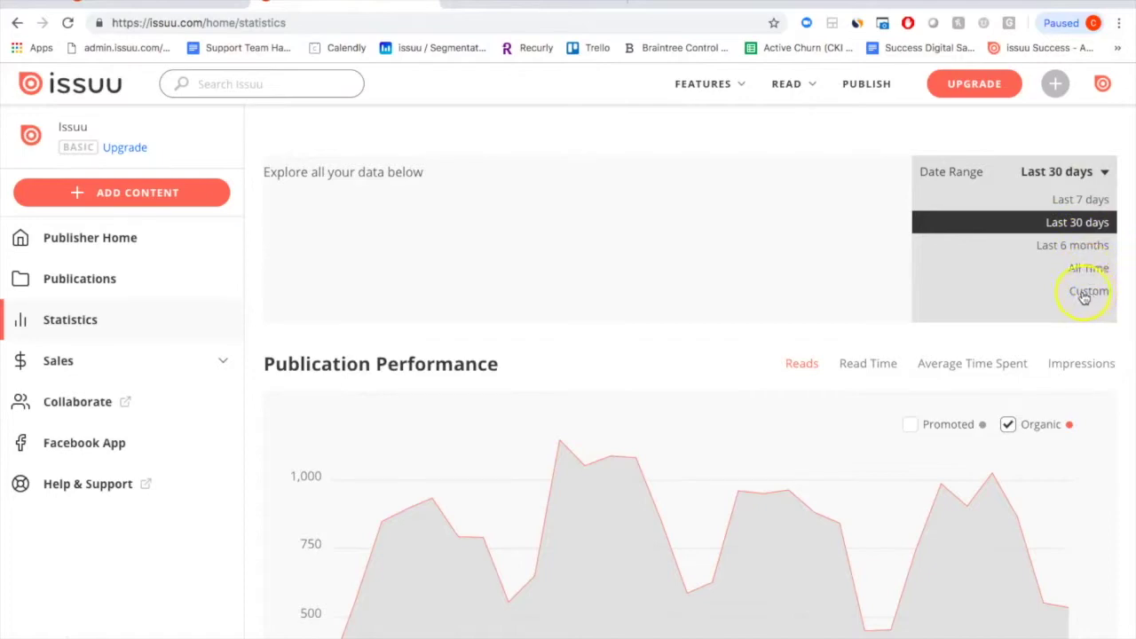
# - Review the Best In Class publications and the statistics list of all publications
pyautogui.scroll(-8, 755, 354)
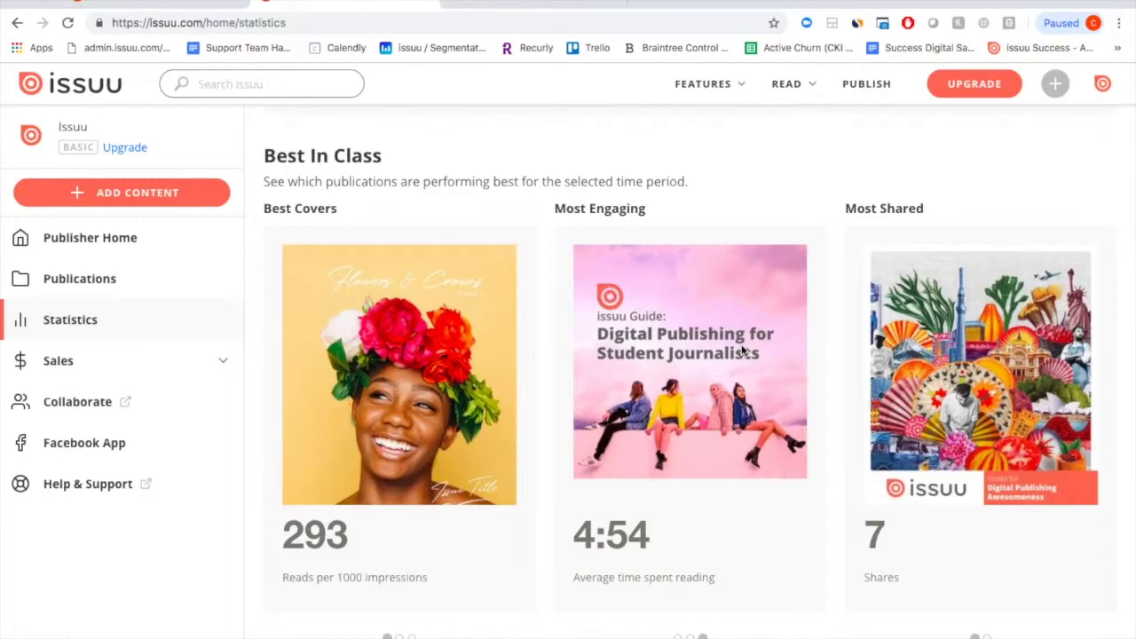
pyautogui.click(444, 406)
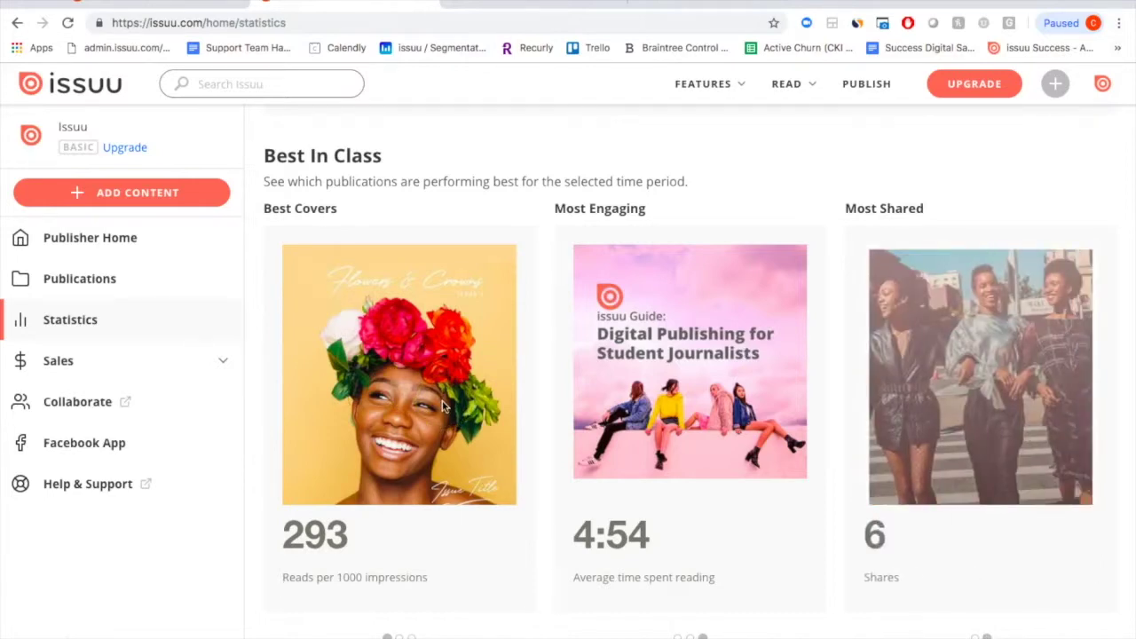
pyautogui.click(724, 410)
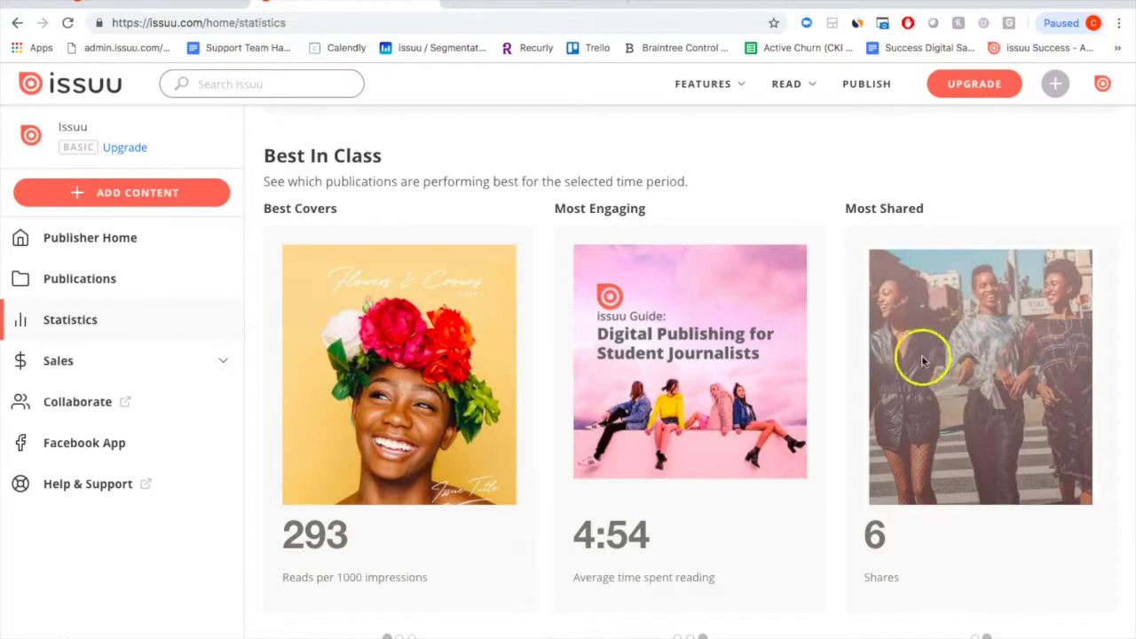
pyautogui.scroll(-4, 972, 375)
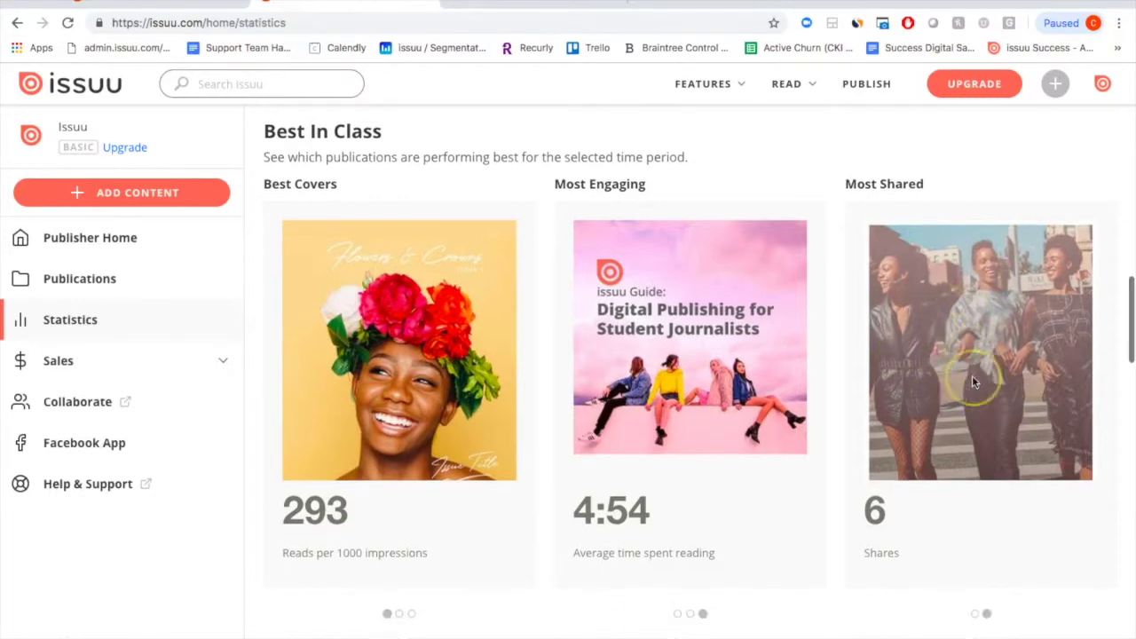
pyautogui.scroll(-3, 972, 381)
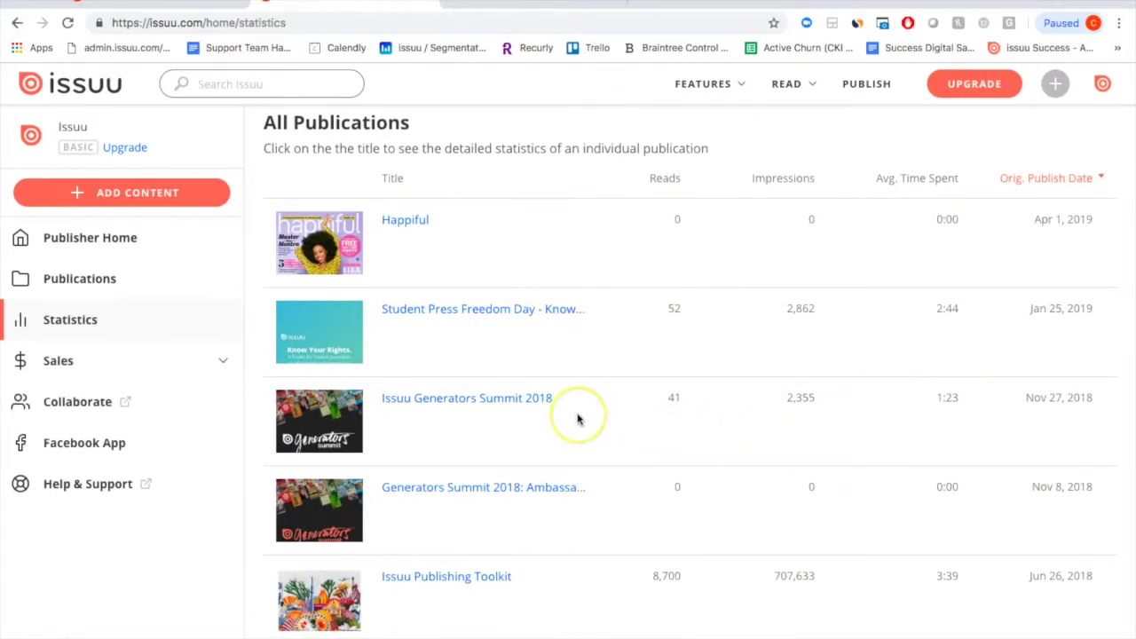
# - Show all publications in the statistics list and open the detailed statistics of the Issuu Publishing Toolkit
pyautogui.scroll(-1, 577, 419)
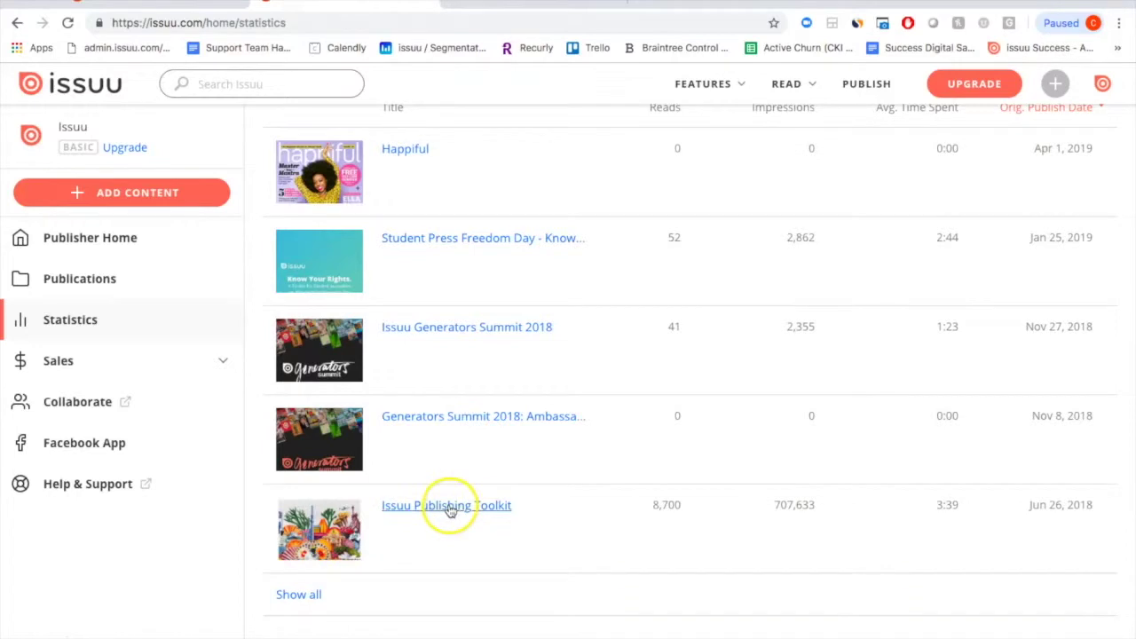
pyautogui.click(300, 596)
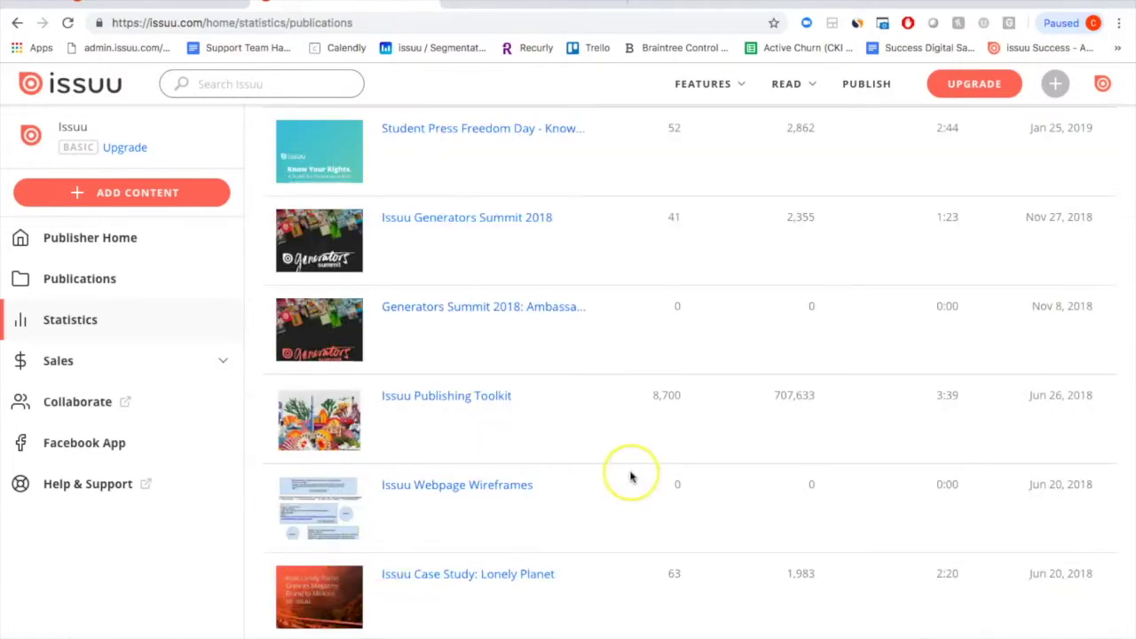
pyautogui.scroll(-1, 631, 475)
pyautogui.click(446, 358)
pyautogui.scroll(4, 448, 358)
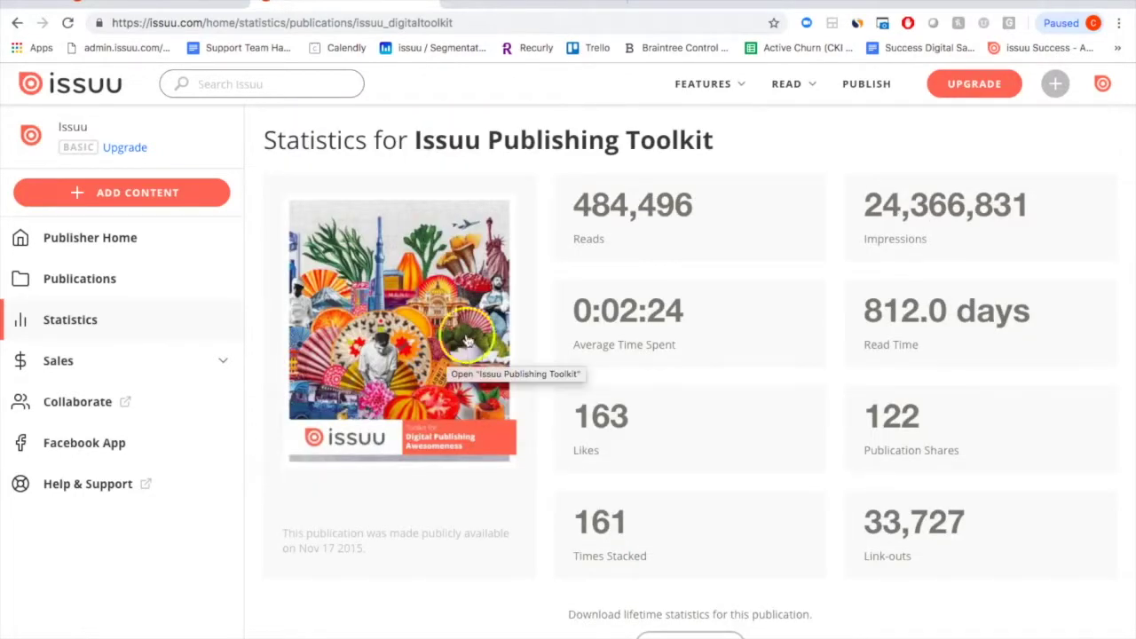
# - Examine the definitions of the publication's impressions, average time spent, read time, shares, times stacked and link-outs statistics
pyautogui.moveTo(971, 236)
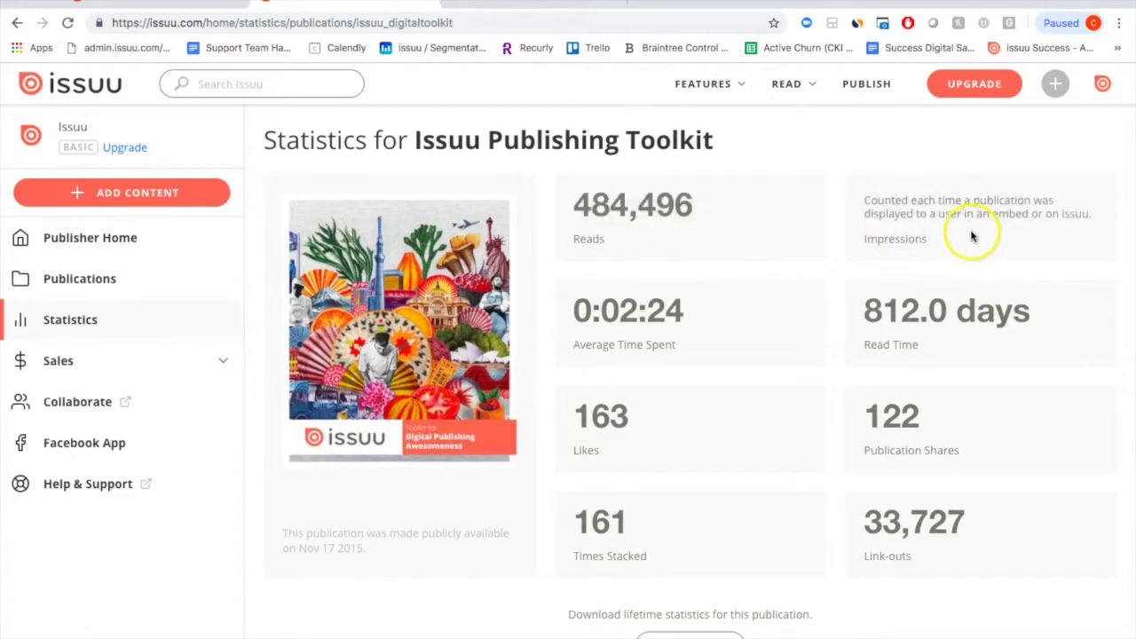
pyautogui.moveTo(764, 340)
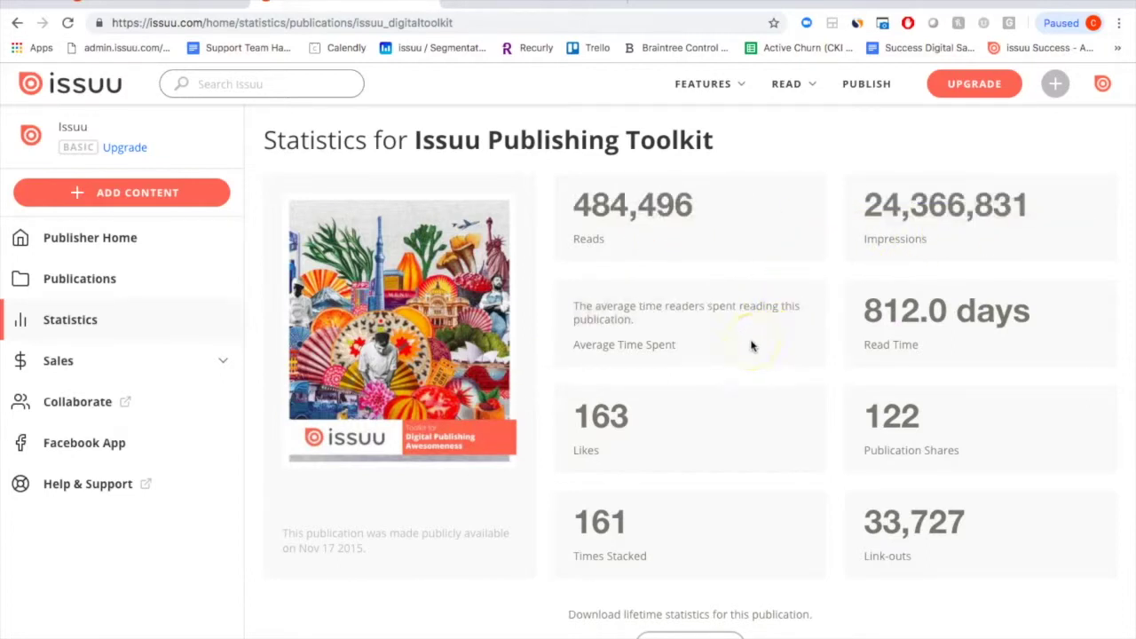
pyautogui.moveTo(956, 351)
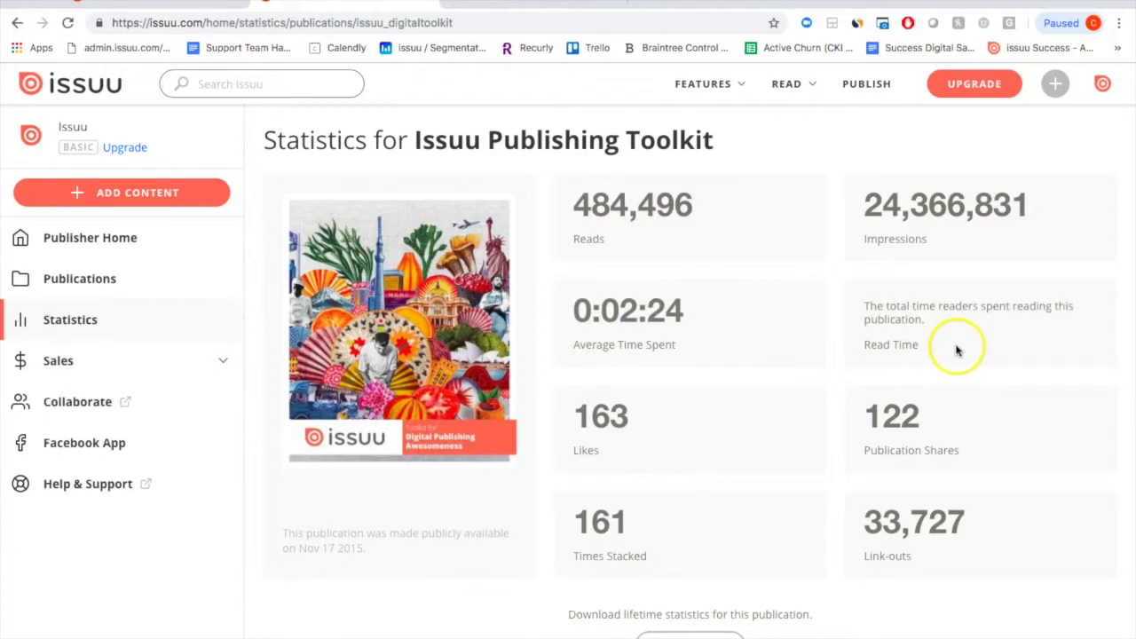
pyautogui.moveTo(987, 439)
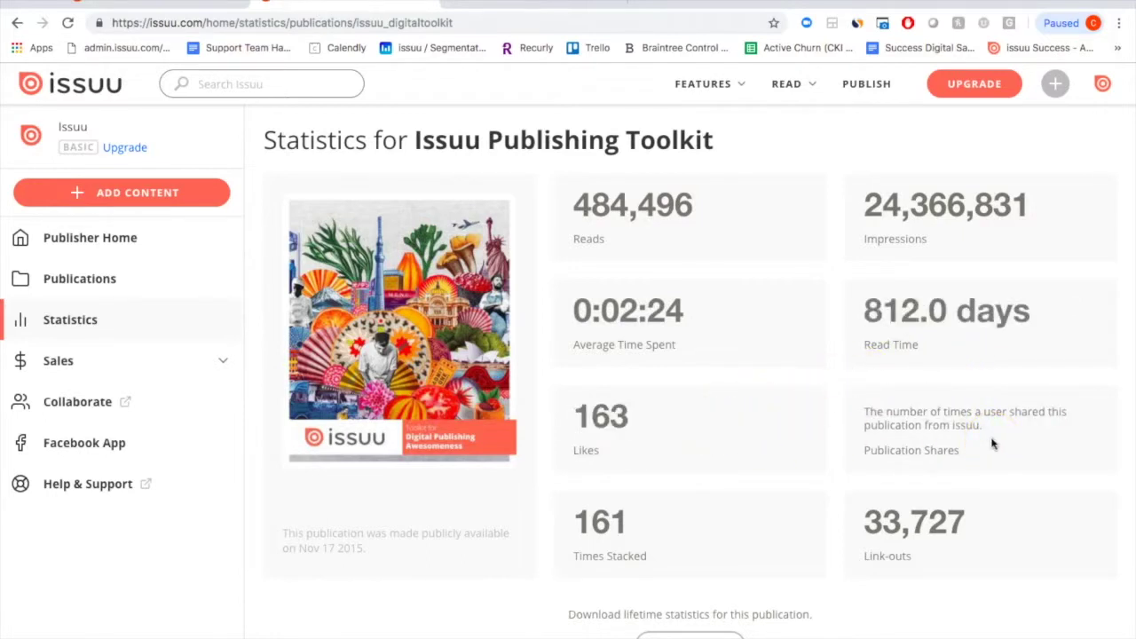
pyautogui.click(938, 444)
pyautogui.click(753, 541)
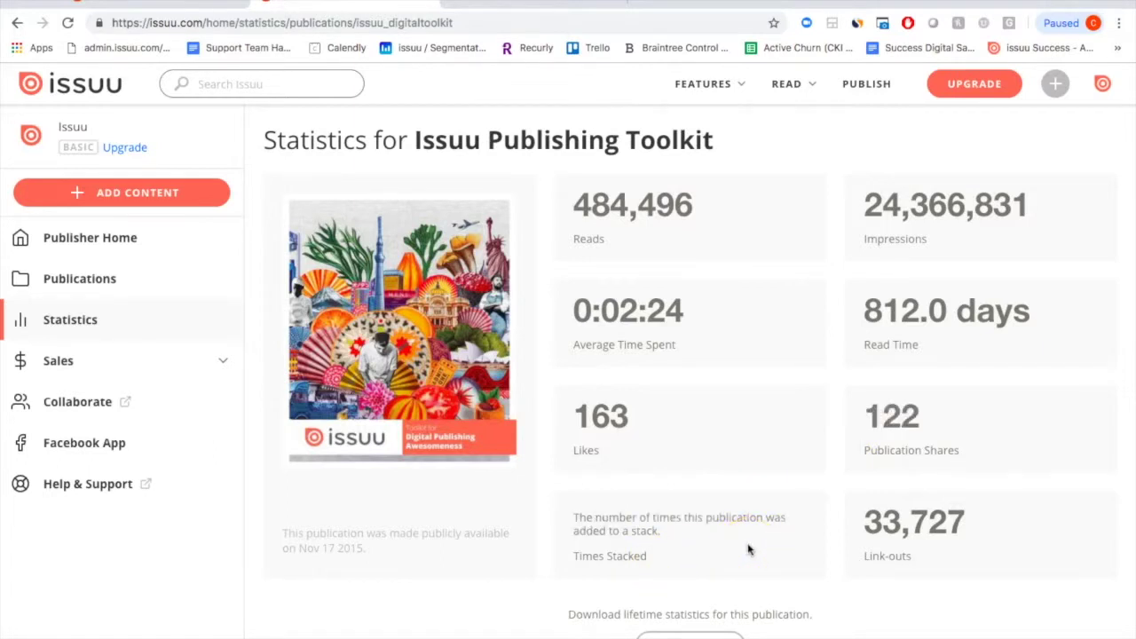
pyautogui.click(1011, 557)
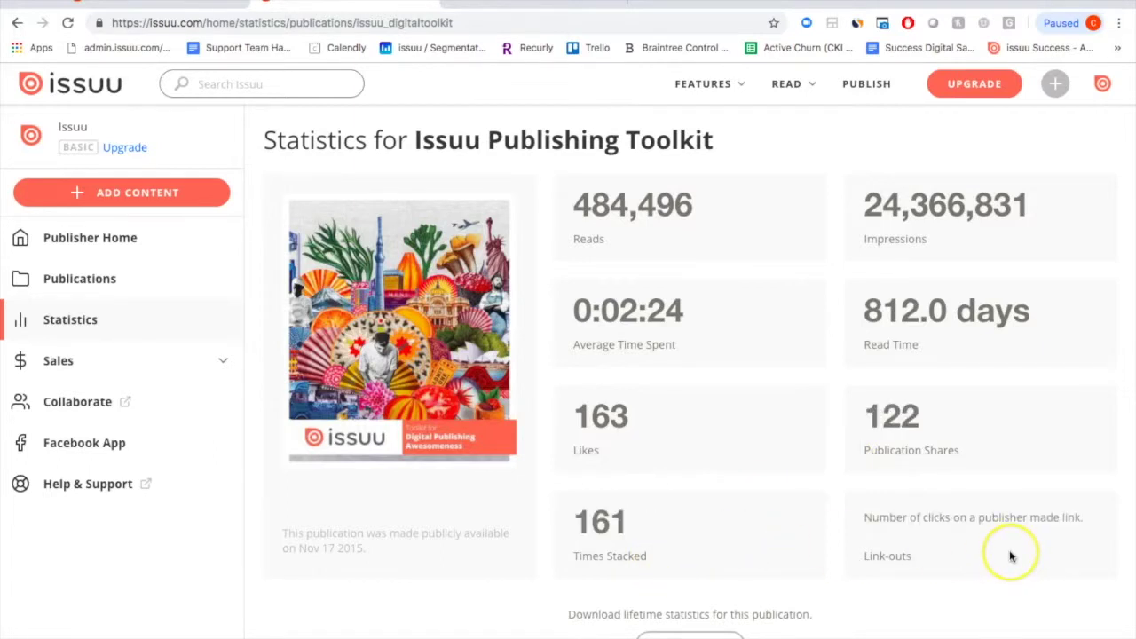
# - Download the lifetime statistics for the Issuu Publishing Toolkit publication
pyautogui.click(855, 601)
pyautogui.scroll(-2, 851, 592)
pyautogui.click(779, 484)
pyautogui.click(688, 469)
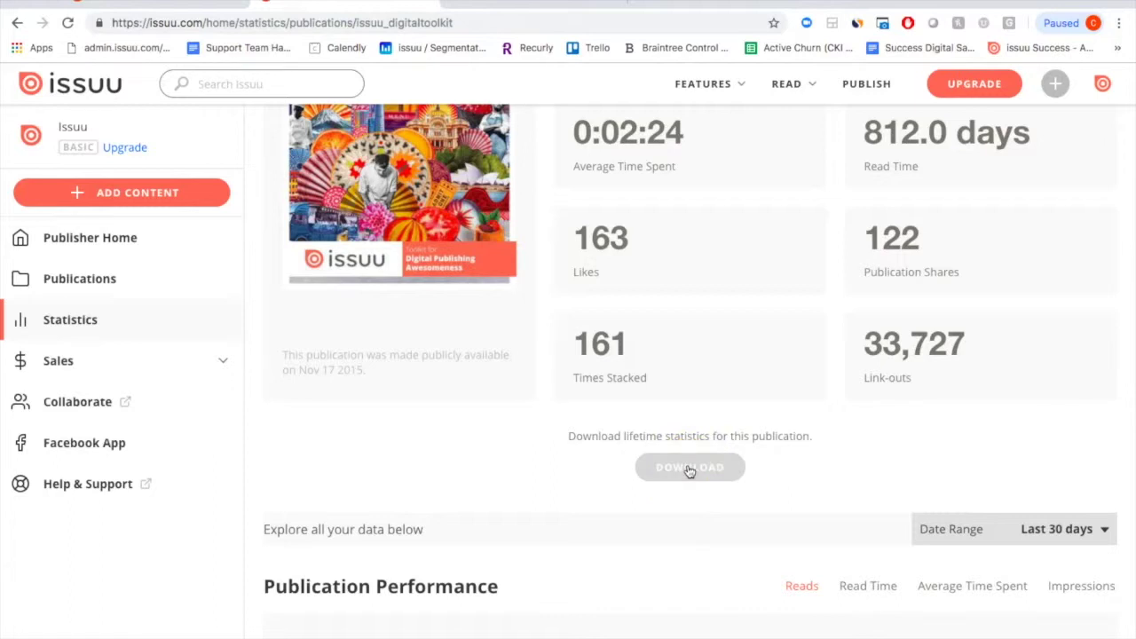
pyautogui.scroll(-4, 690, 470)
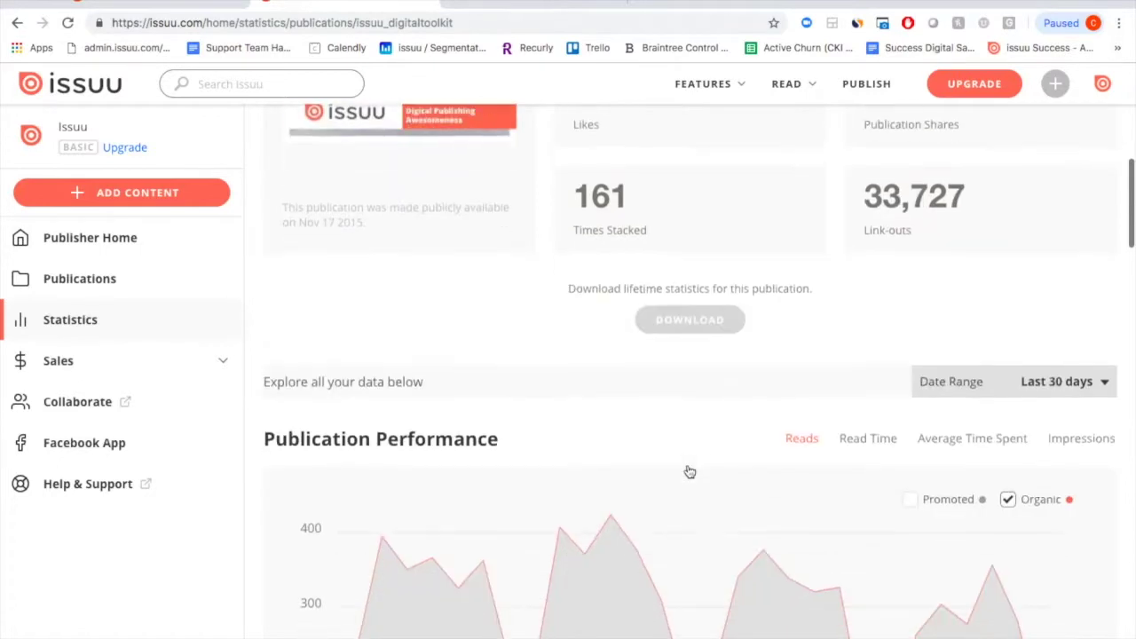
pyautogui.scroll(-1, 690, 471)
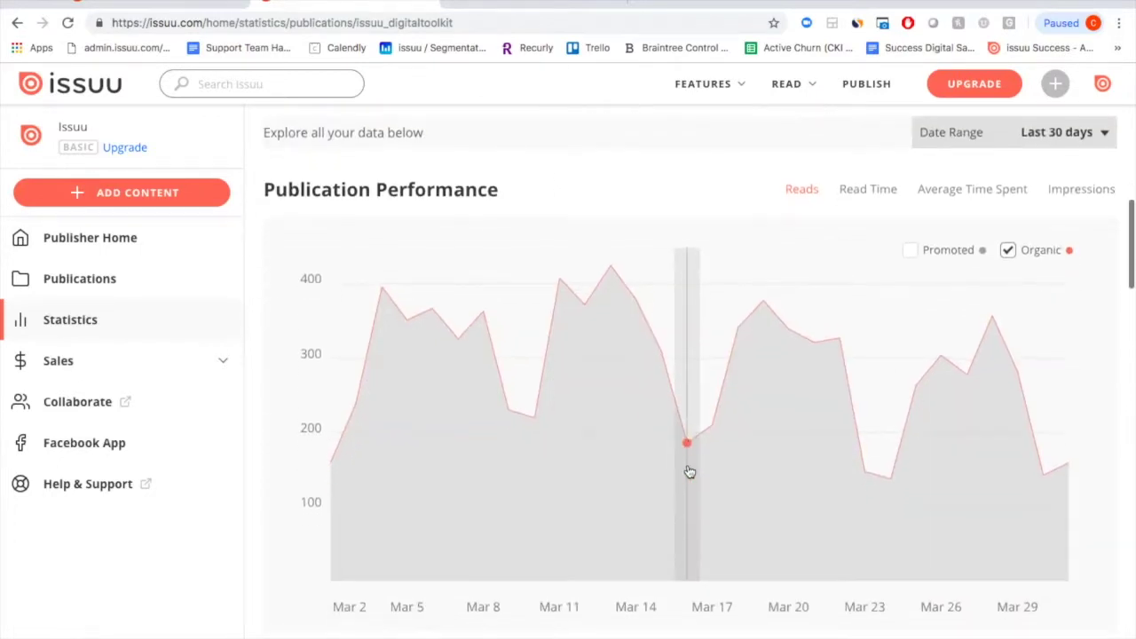
pyautogui.click(1102, 83)
pyautogui.click(1081, 130)
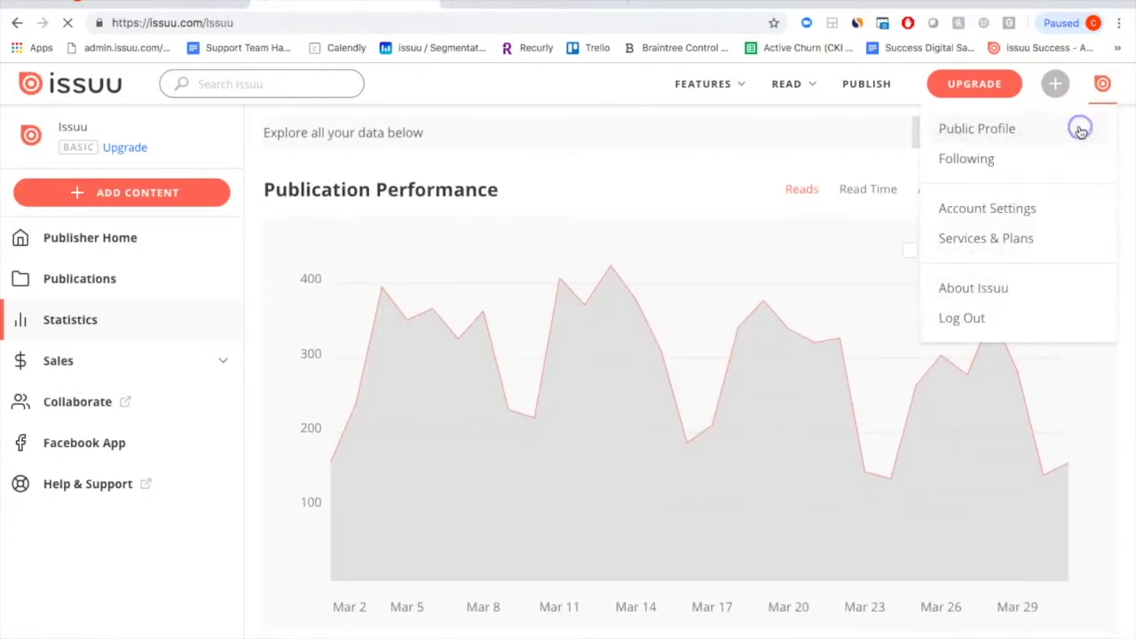
pyautogui.click(14, 24)
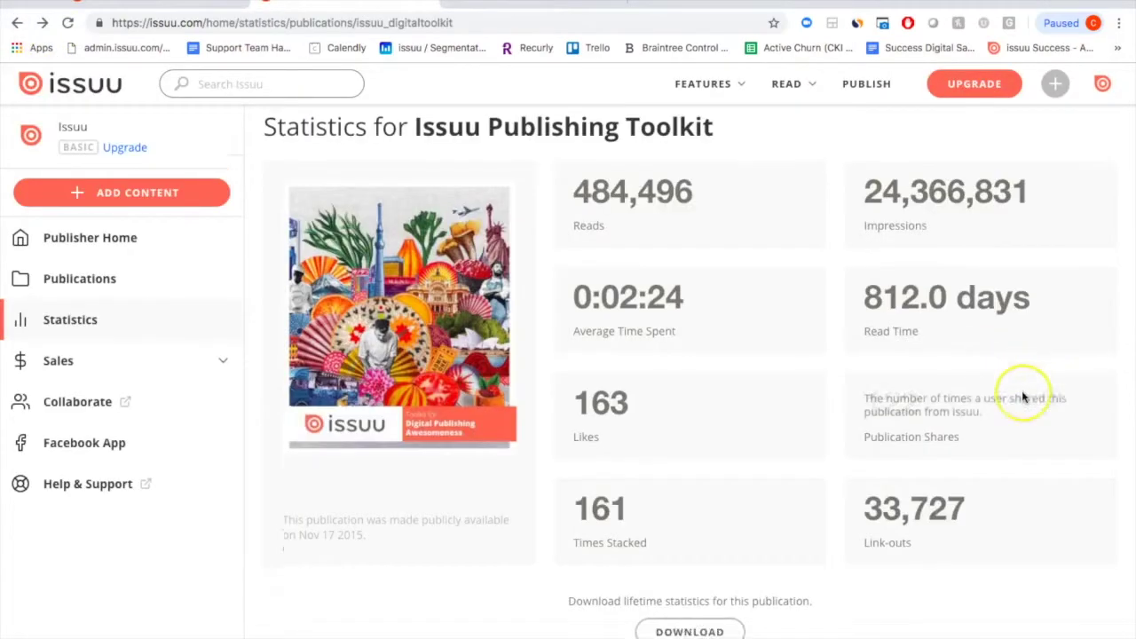
# - Review the date ranges available for the publication's performance data
pyautogui.scroll(6, 1021, 395)
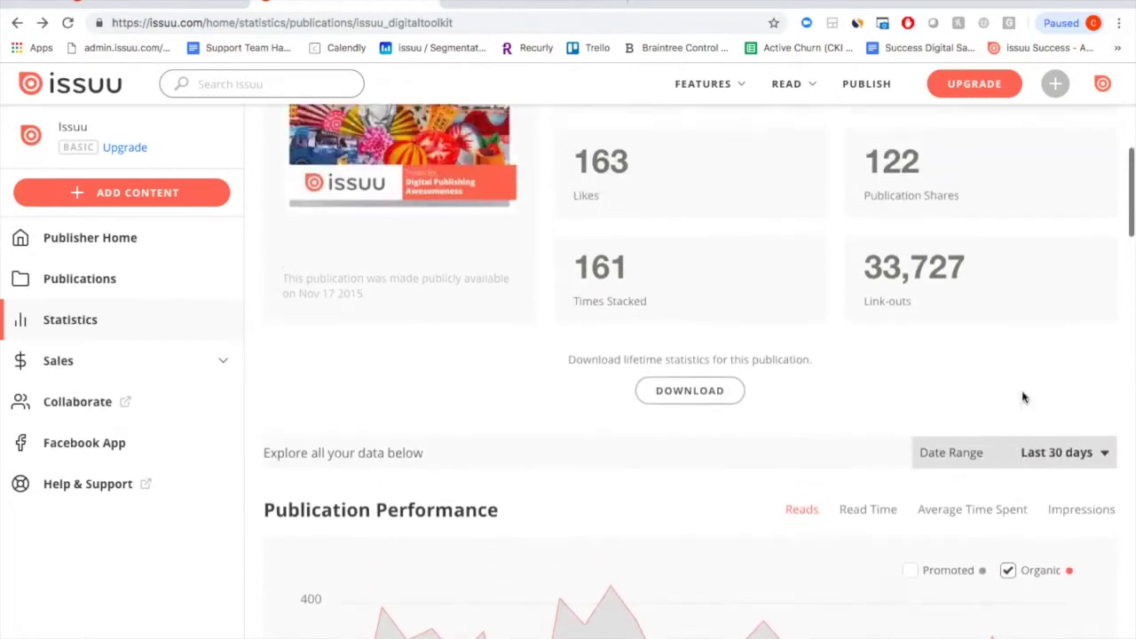
pyautogui.scroll(-1, 1022, 393)
pyautogui.click(1062, 362)
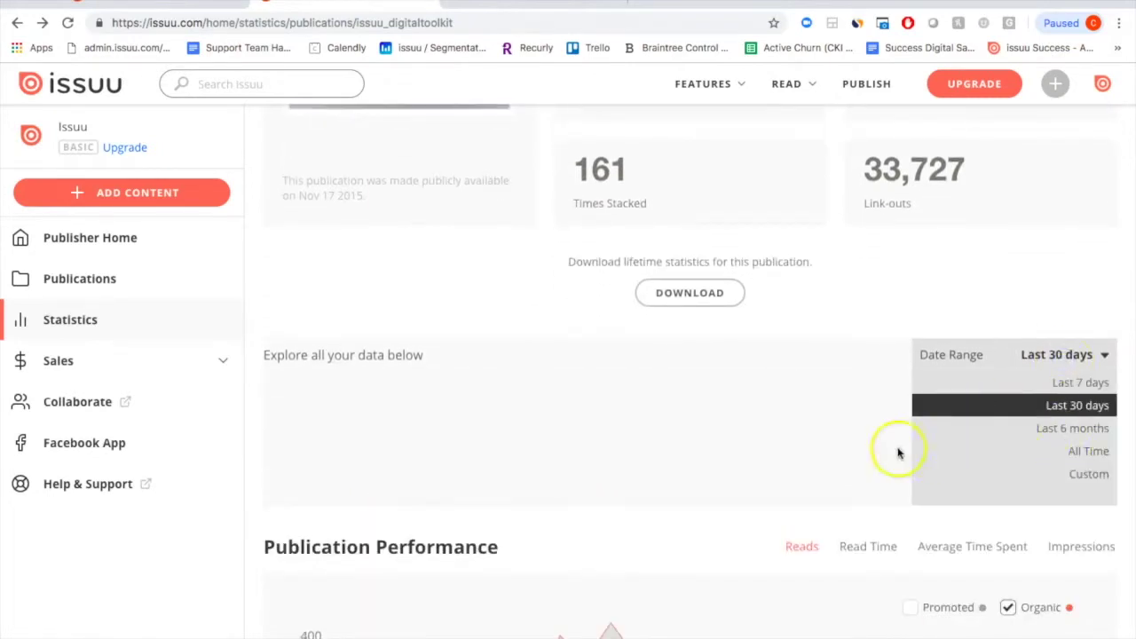
pyautogui.scroll(-5, 806, 436)
# - Compare the Page Performance graph by read time, average time spent, impressions and reads
pyautogui.scroll(-3, 806, 436)
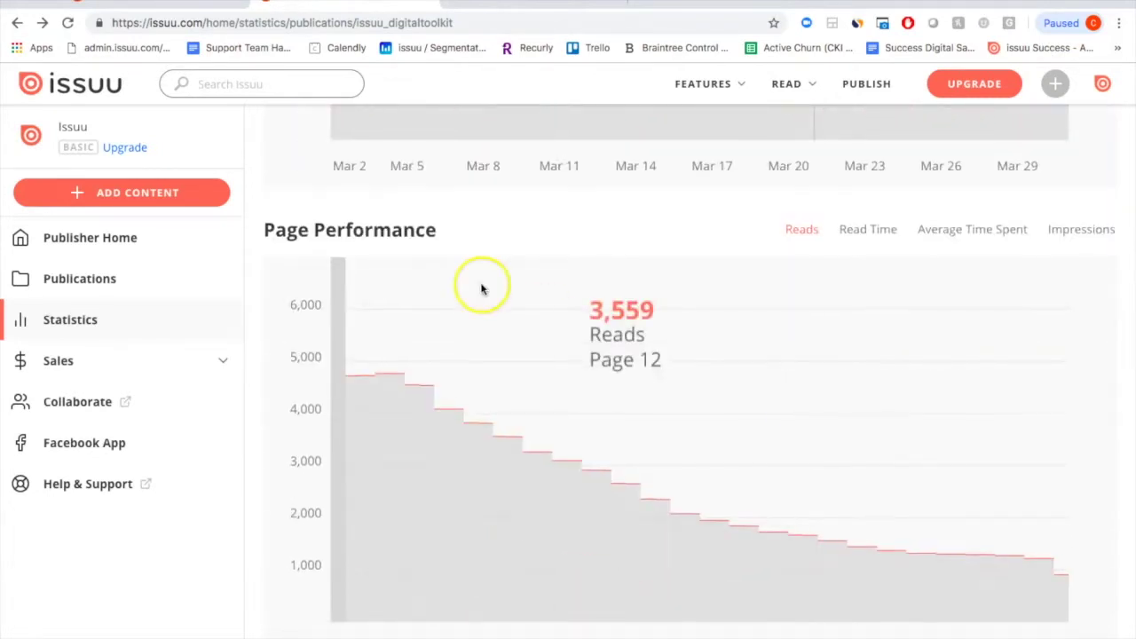
pyautogui.click(510, 217)
pyautogui.scroll(-1, 510, 220)
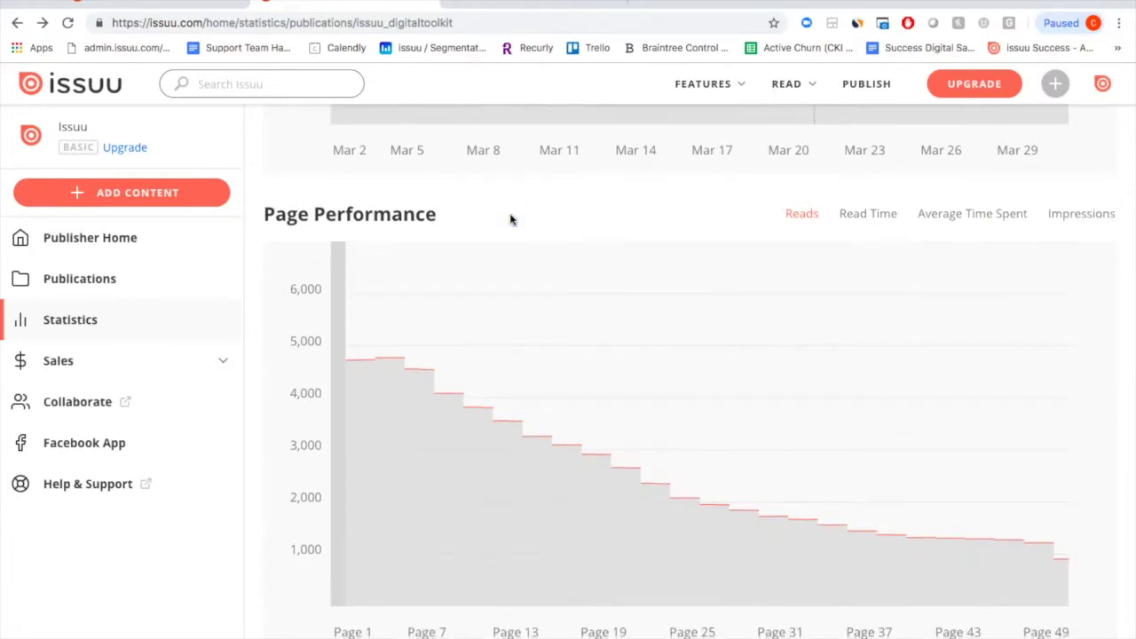
pyautogui.click(850, 223)
pyautogui.click(980, 224)
pyautogui.click(1087, 225)
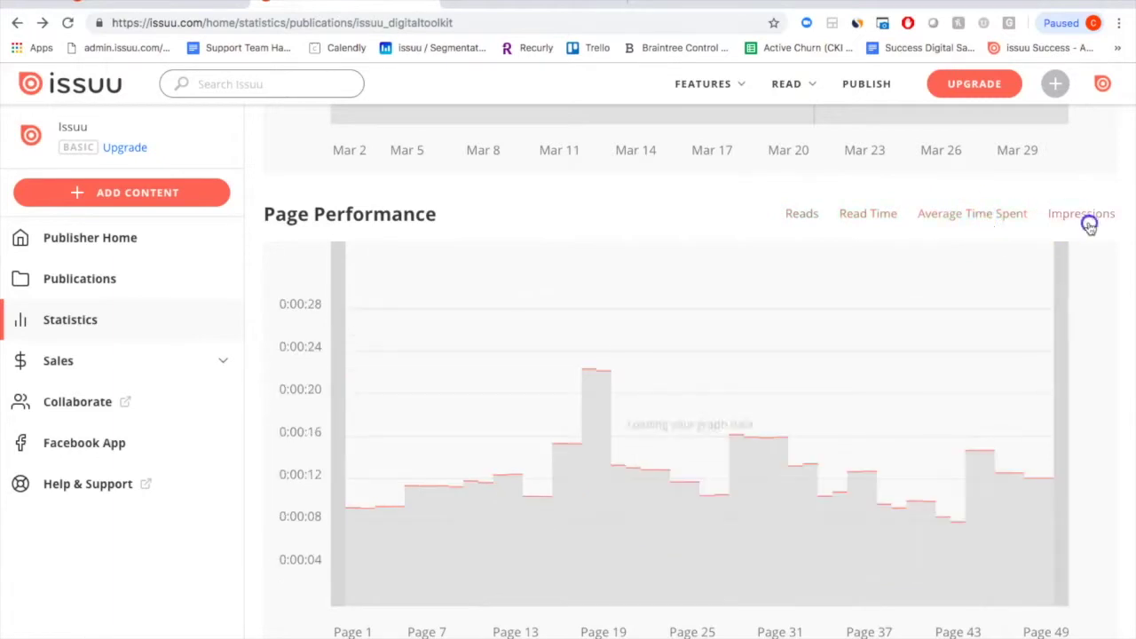
pyautogui.click(804, 219)
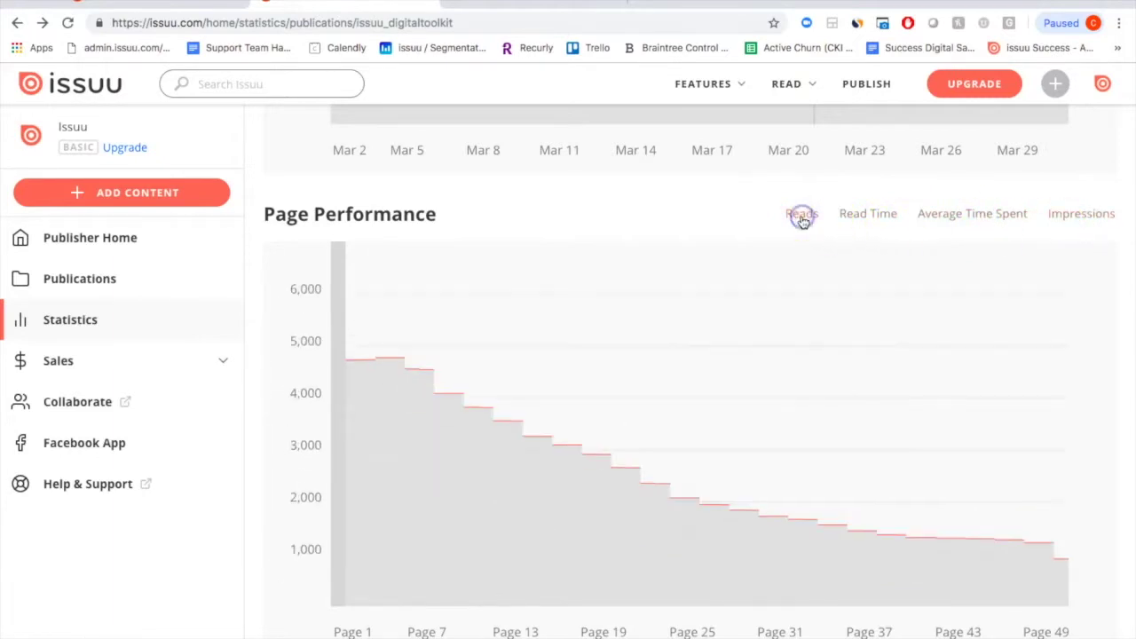
pyautogui.click(512, 263)
# - Examine the Links Performance graph, reading devices, read sources, world map of readers and top 10 countries
pyautogui.scroll(-5, 512, 266)
pyautogui.scroll(-1, 513, 266)
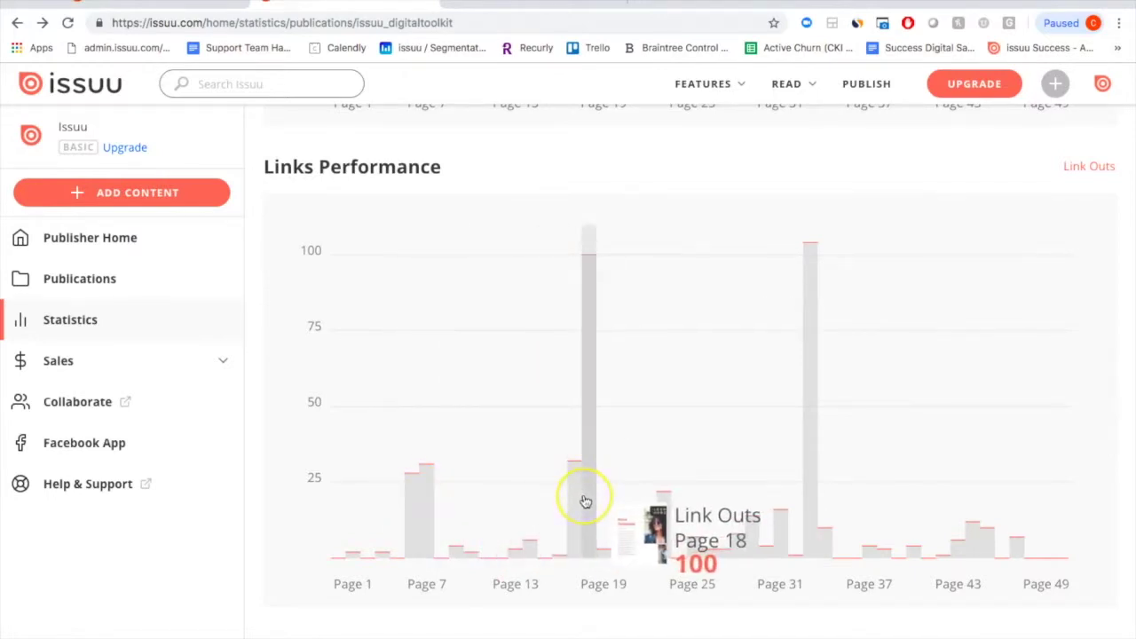
pyautogui.scroll(-5, 585, 502)
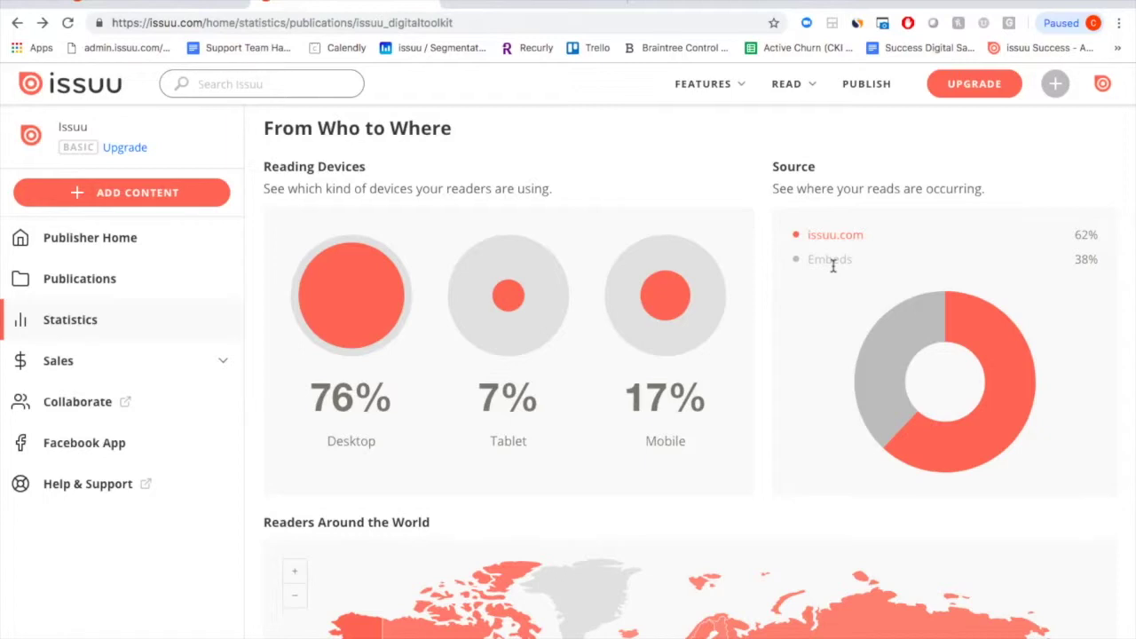
pyautogui.scroll(-5, 833, 265)
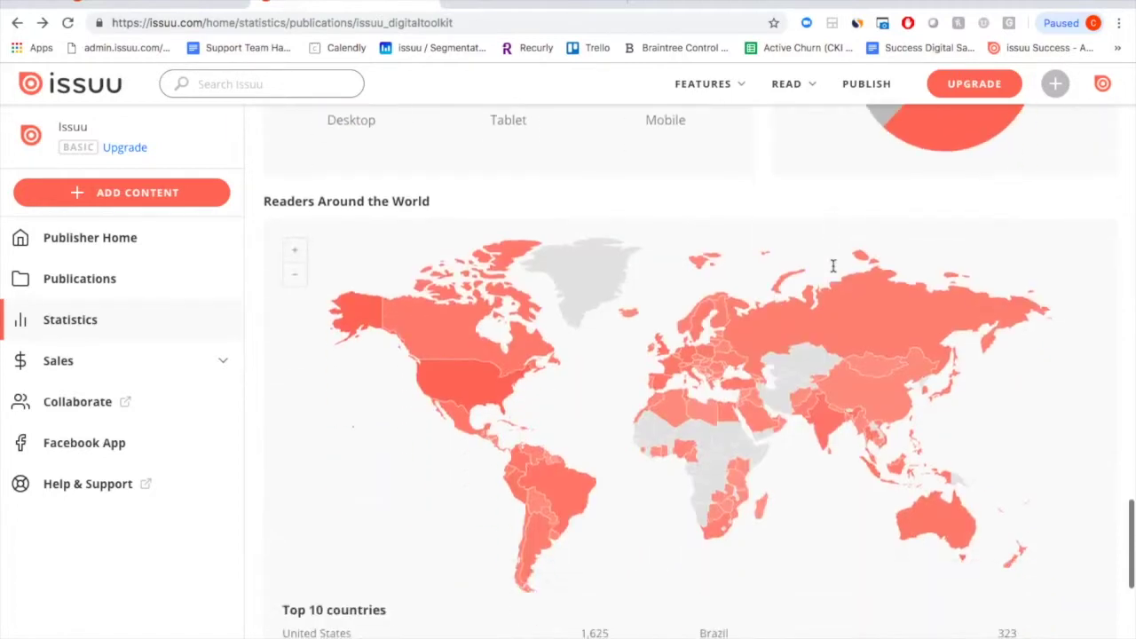
pyautogui.scroll(-2, 833, 265)
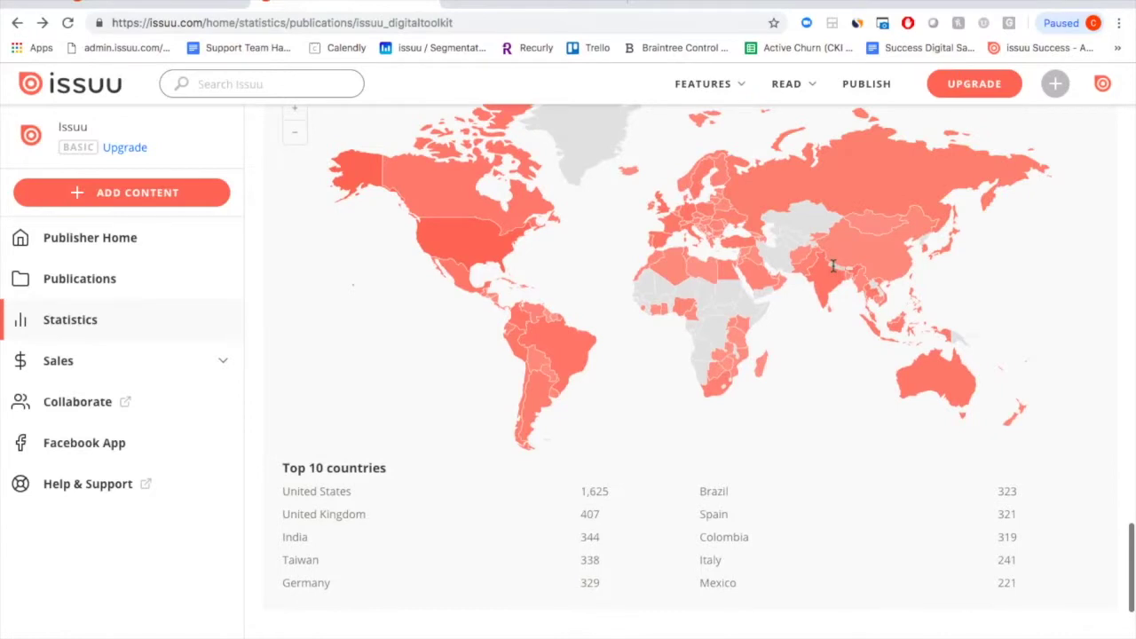
pyautogui.scroll(2, 833, 266)
pyautogui.scroll(-1, 834, 270)
pyautogui.click(1080, 363)
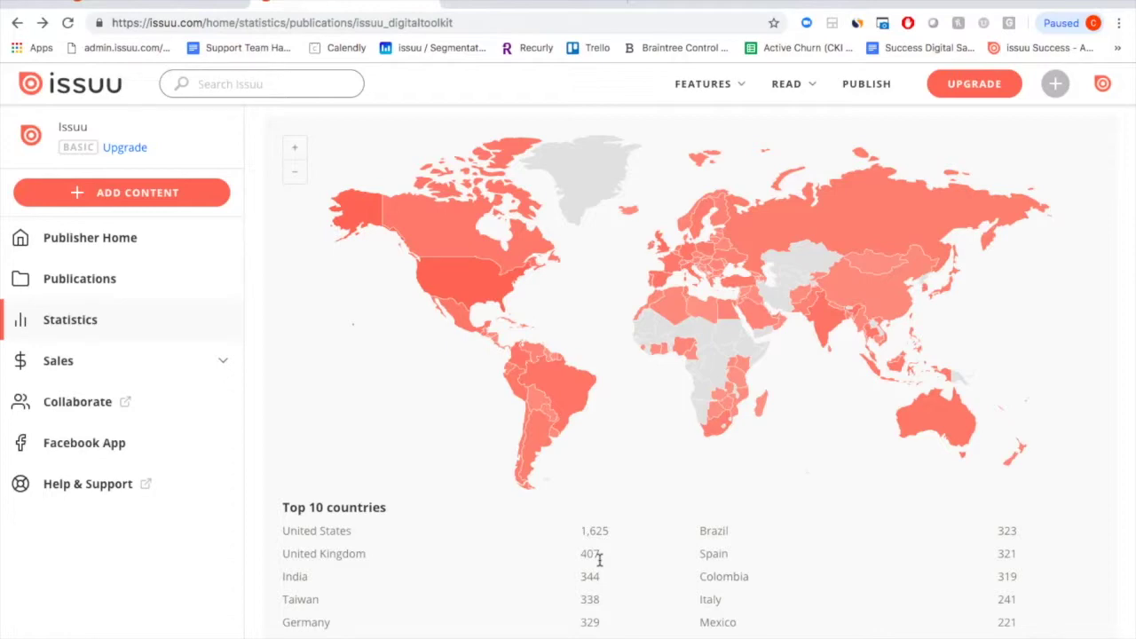
# - Open the Happiful publication from the published publications and go to its website embed settings
pyautogui.scroll(15, 600, 559)
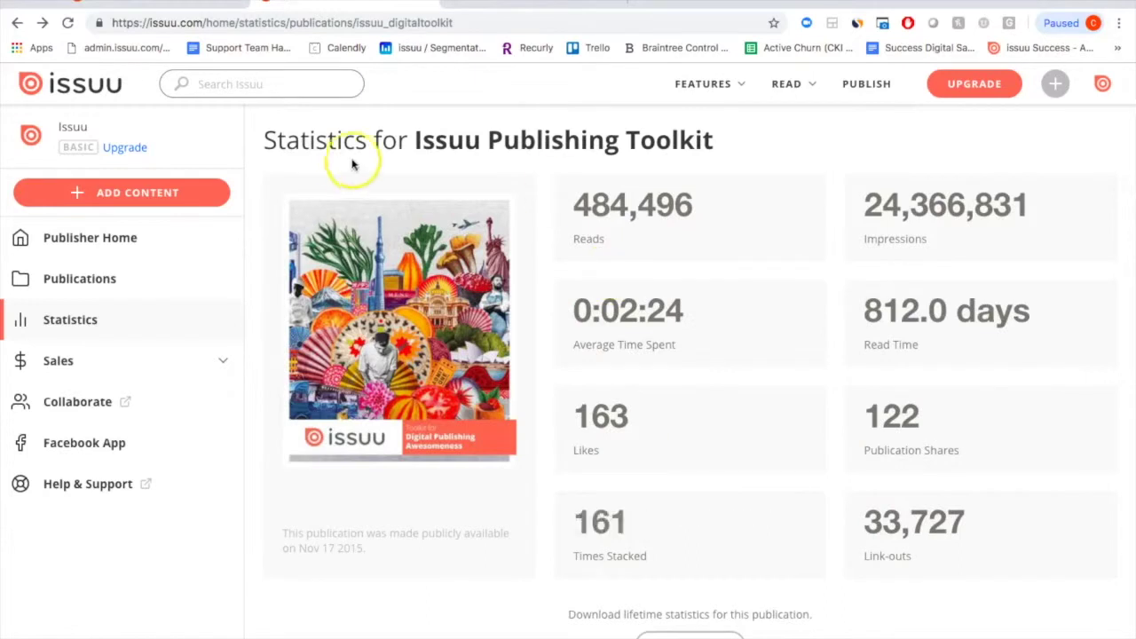
pyautogui.click(95, 278)
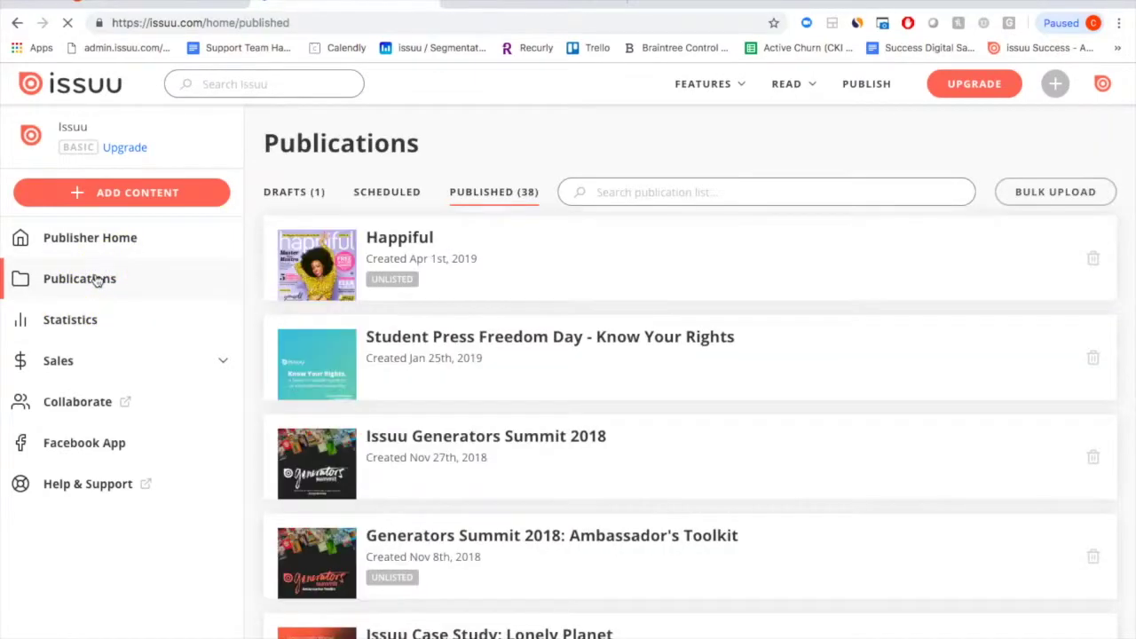
pyautogui.click(535, 253)
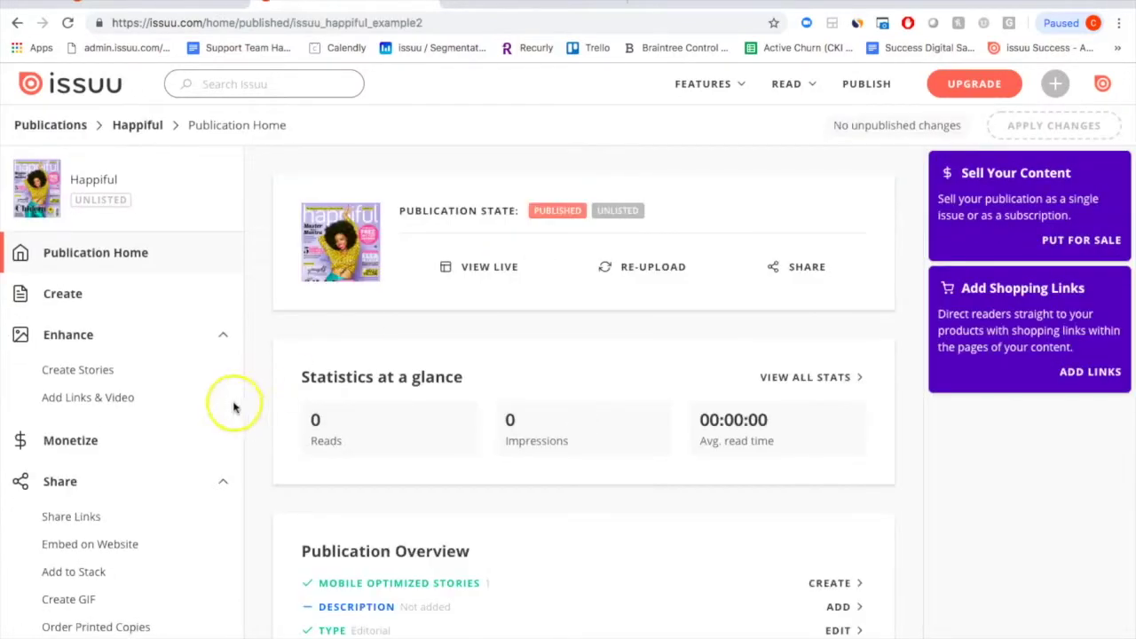
pyautogui.scroll(-1, 175, 404)
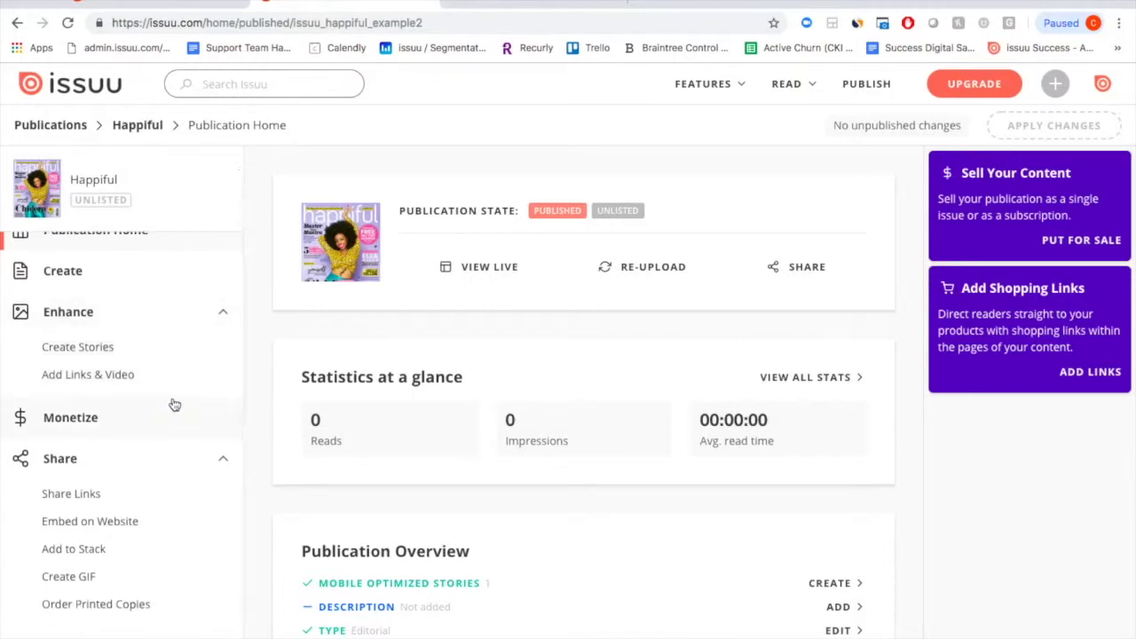
pyautogui.click(106, 521)
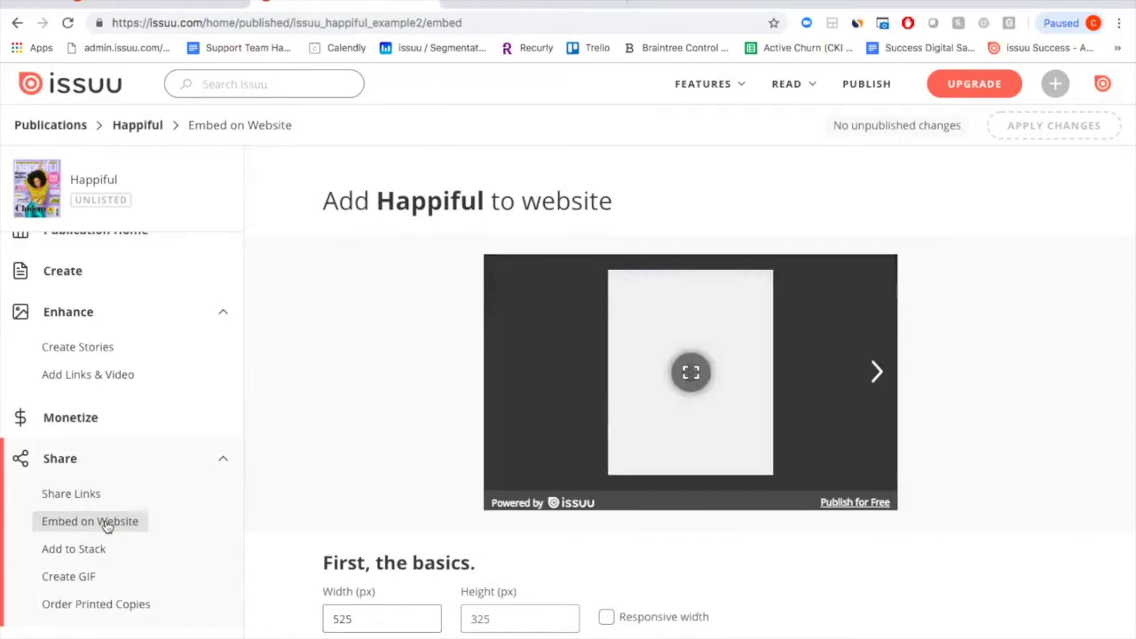
# - Set the width of the Happiful website embed to 800 px
pyautogui.scroll(-2, 924, 480)
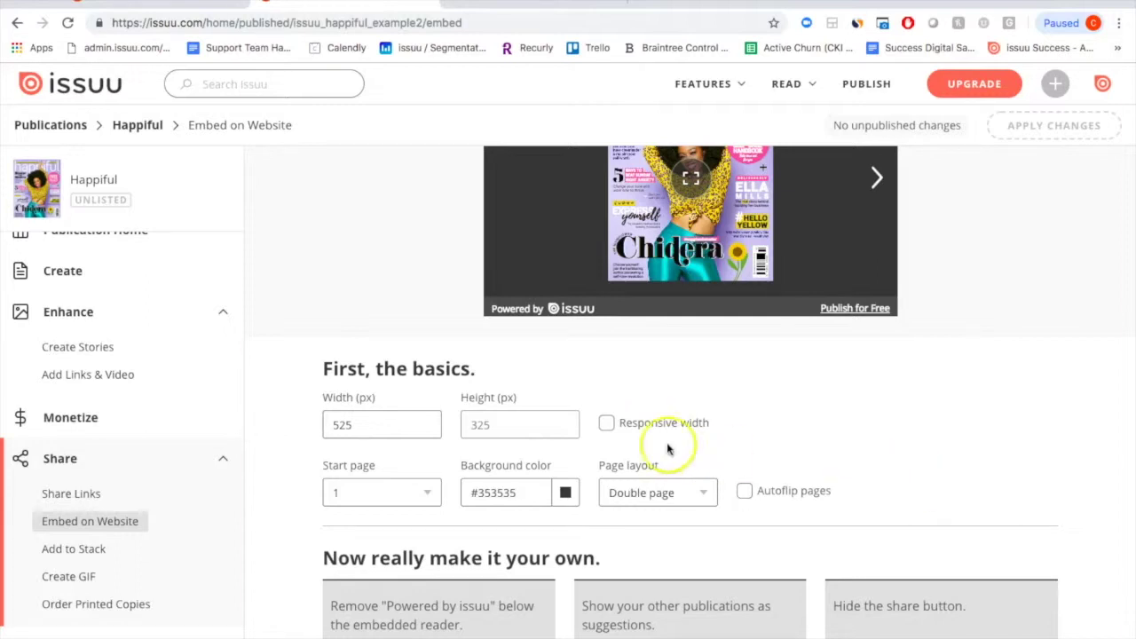
pyautogui.doubleClick(394, 430)
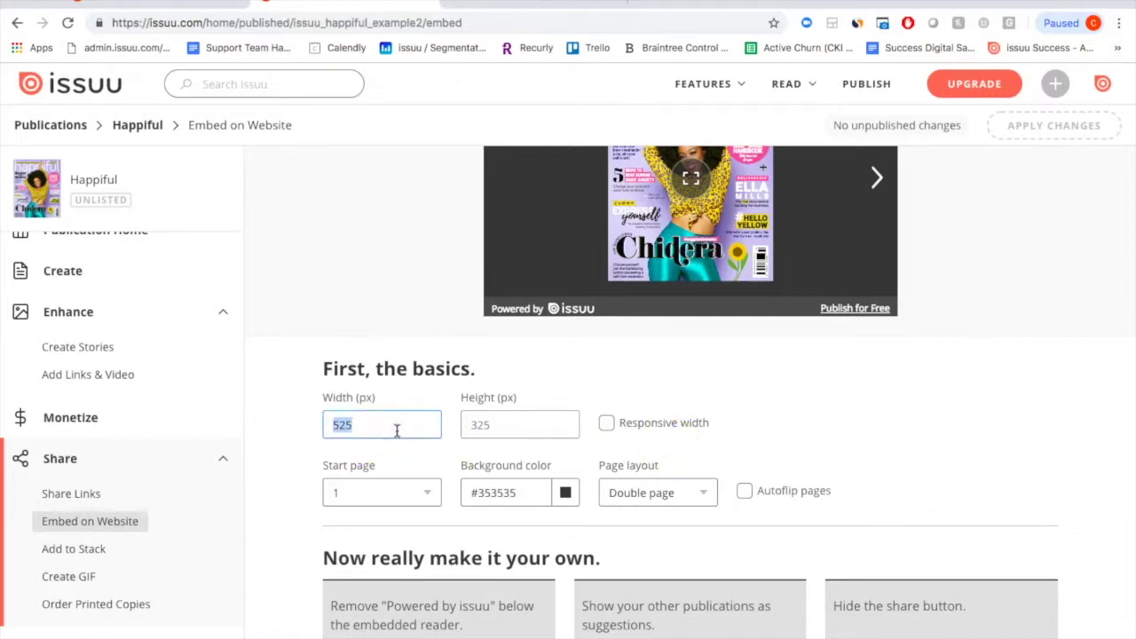
pyautogui.write('800')
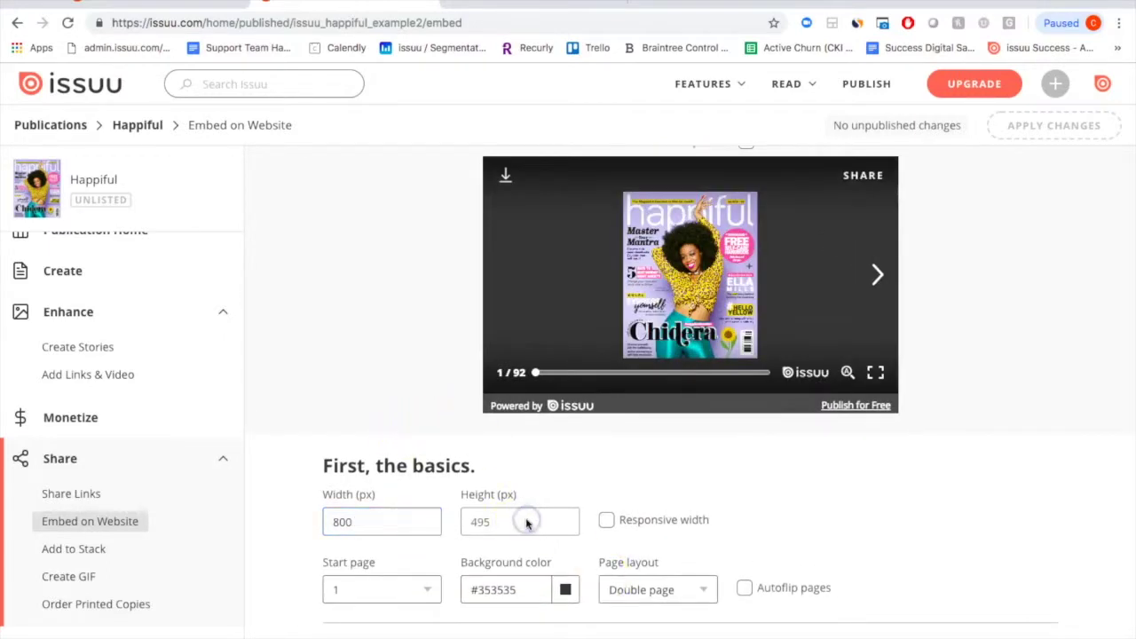
# - Try the responsive width option on the Happiful embed and turn it off again
pyautogui.click(607, 520)
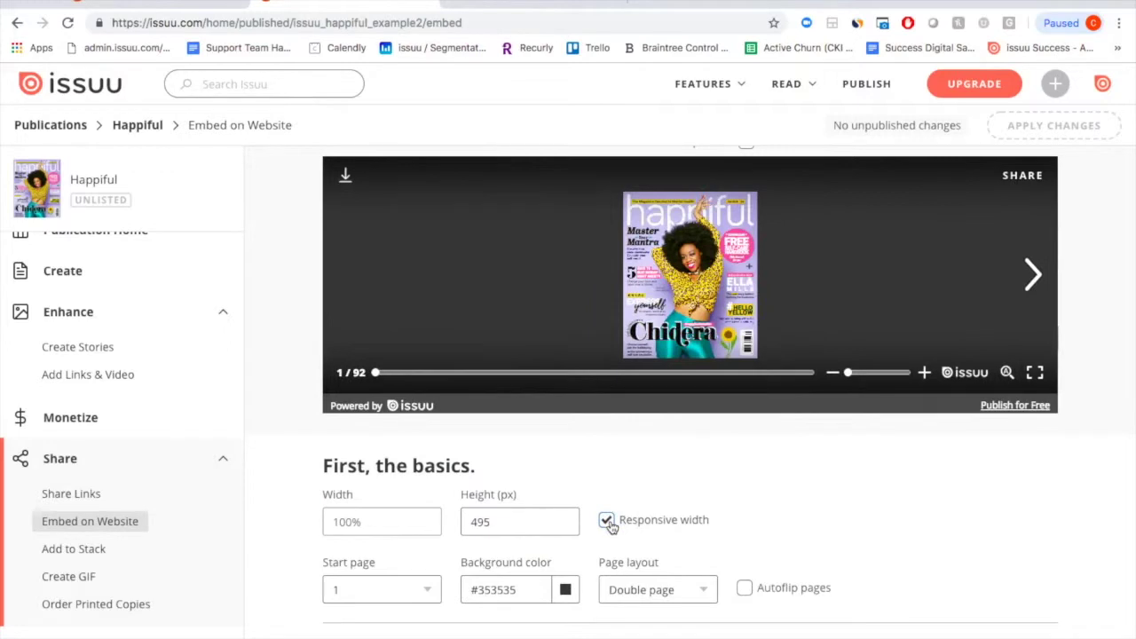
pyautogui.click(609, 521)
pyautogui.scroll(-1, 410, 596)
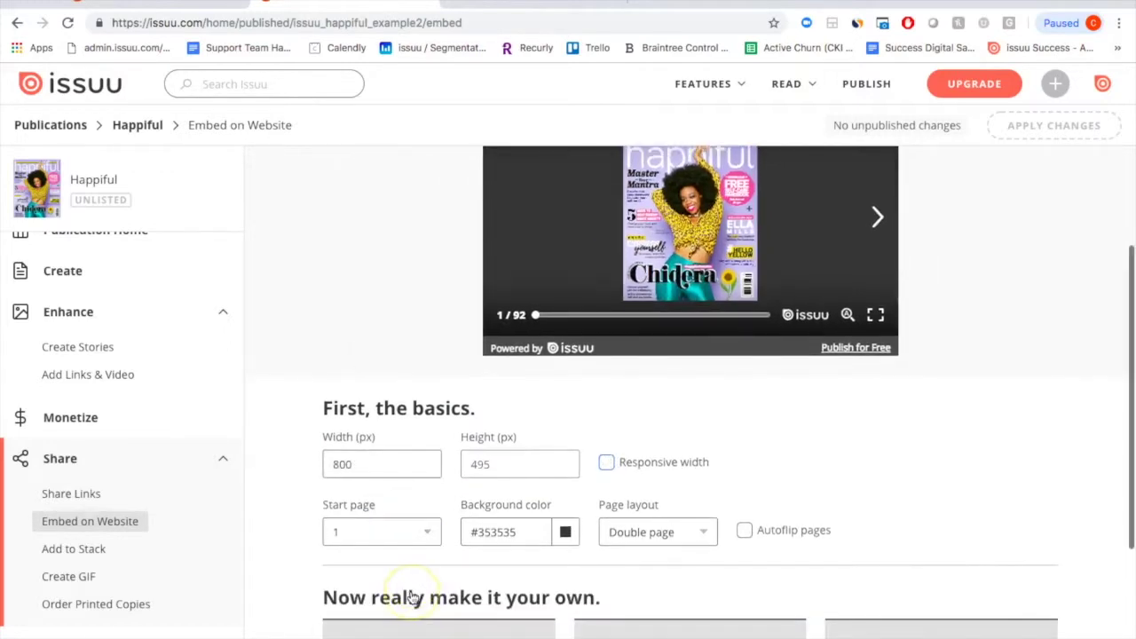
# - Try page 7 as the start page of the Happiful embed and set it back to page 1
pyautogui.click(405, 533)
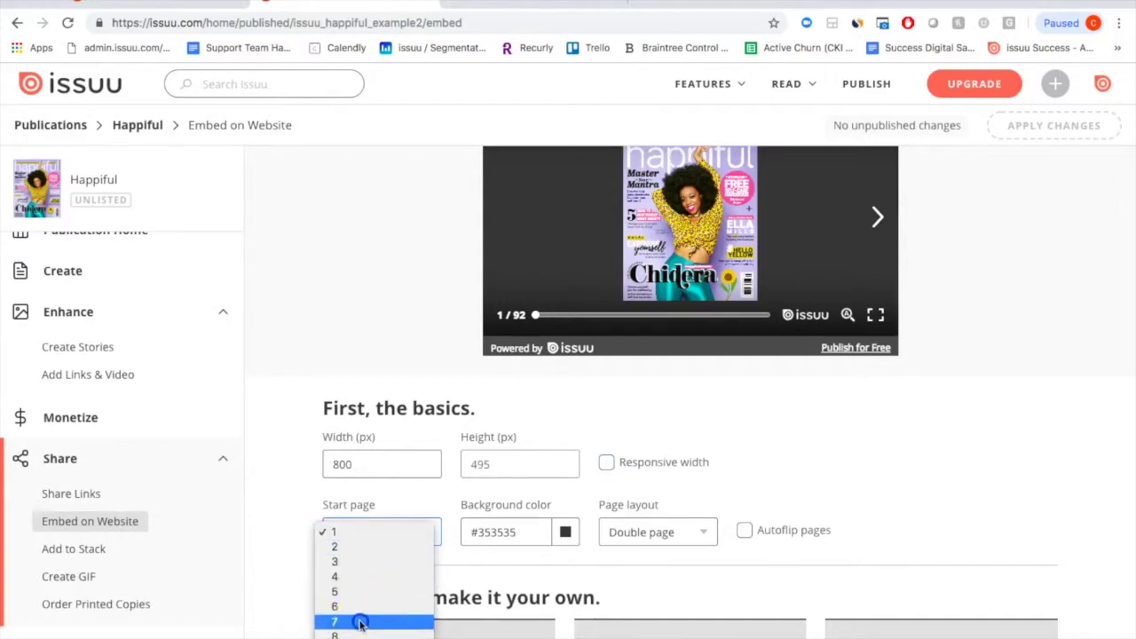
pyautogui.click(359, 624)
pyautogui.click(414, 530)
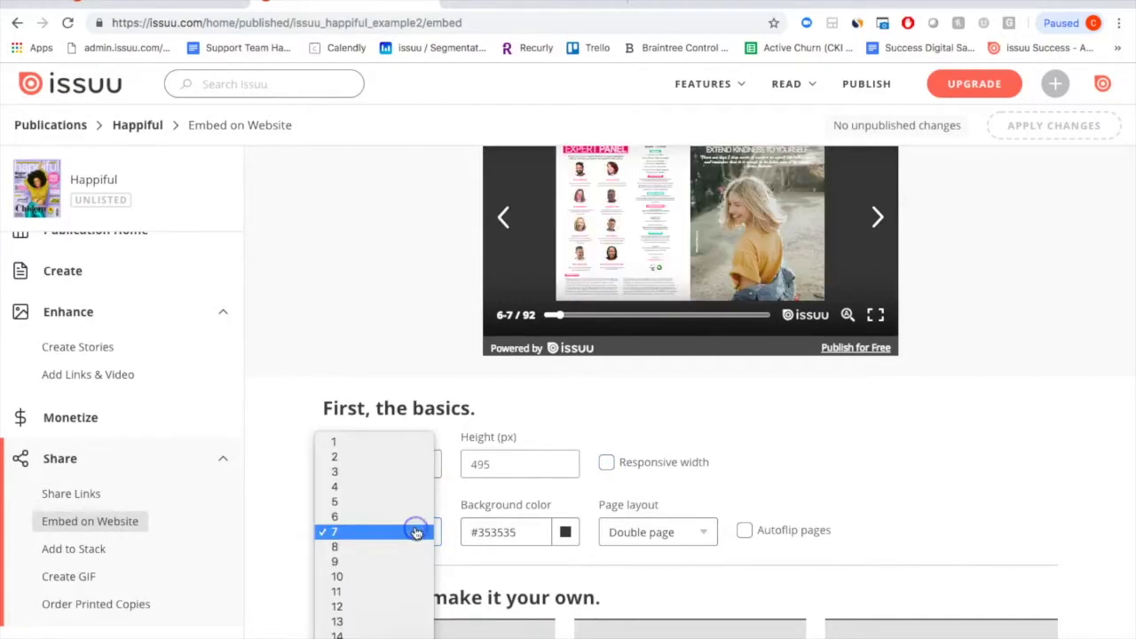
pyautogui.click(357, 441)
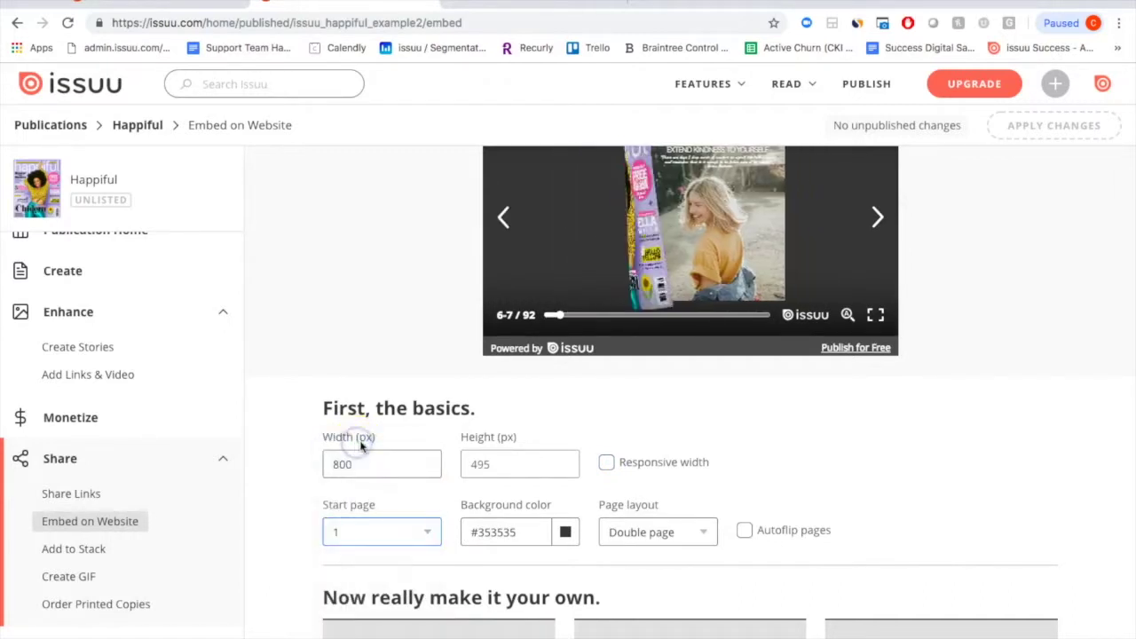
# - Set the embed's background color to the light pink #e8d3d3
pyautogui.click(565, 532)
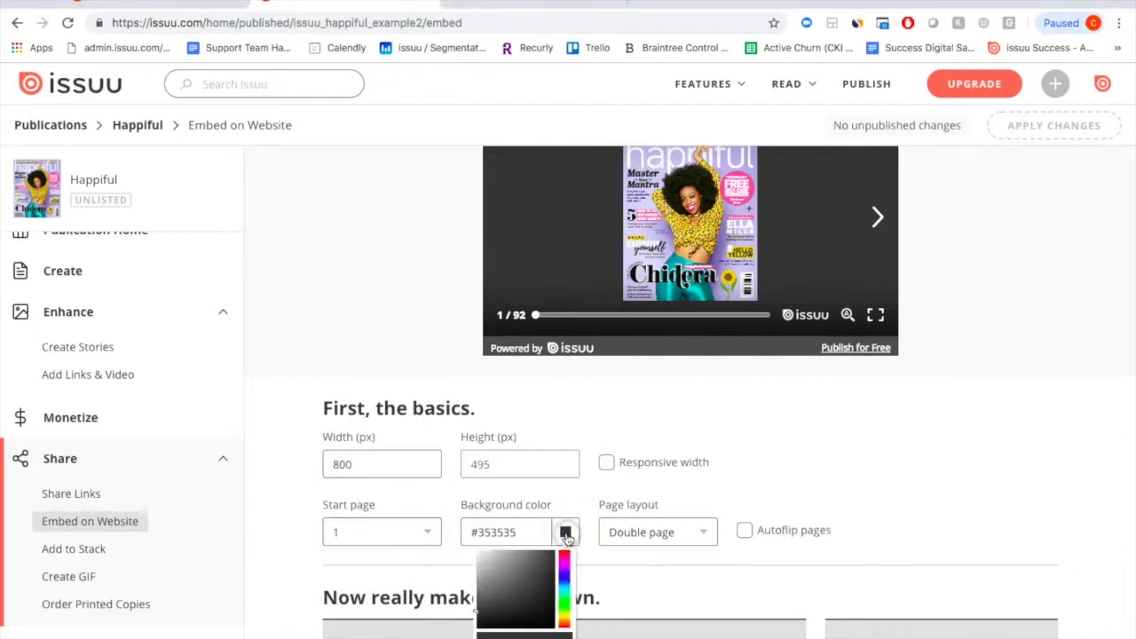
pyautogui.click(482, 556)
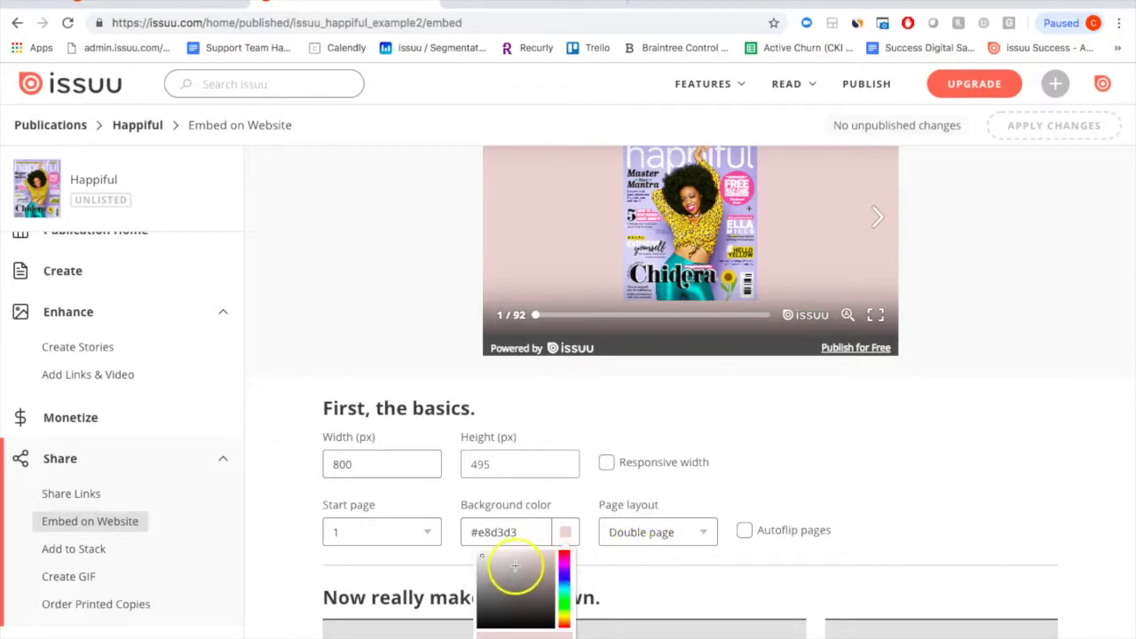
pyautogui.click(654, 564)
# - Keep the embed's page layout at Double page and turn on automatic page flipping
pyautogui.click(685, 538)
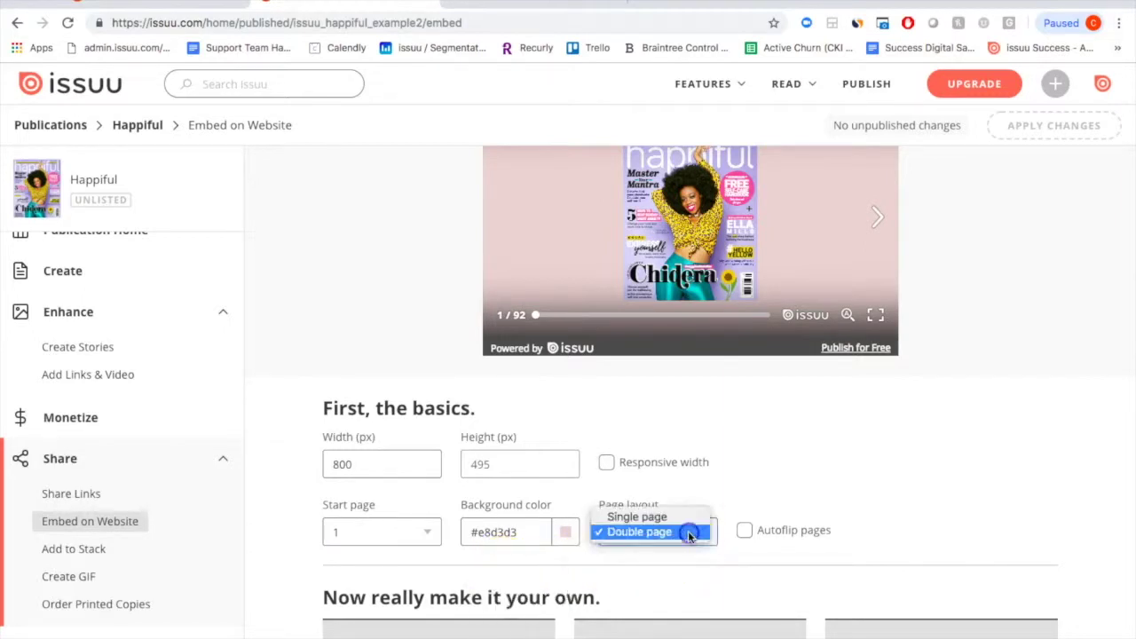
pyautogui.click(642, 532)
pyautogui.click(747, 532)
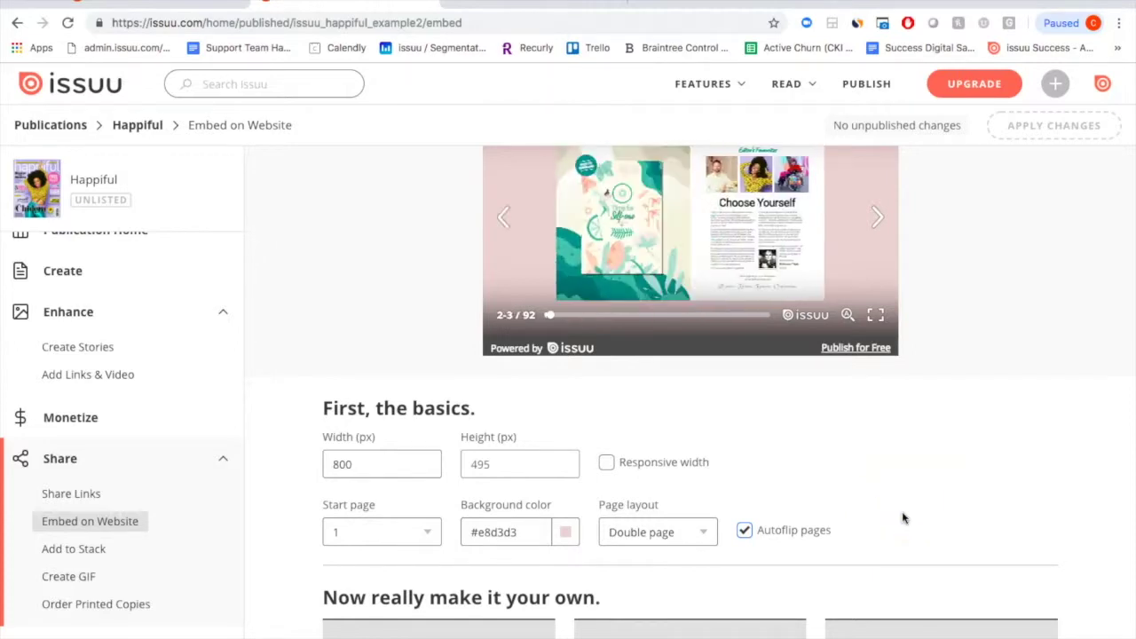
# - Remove the "Powered by issuu" line below the embedded reader and show the other publications as suggestions
pyautogui.scroll(-2, 904, 518)
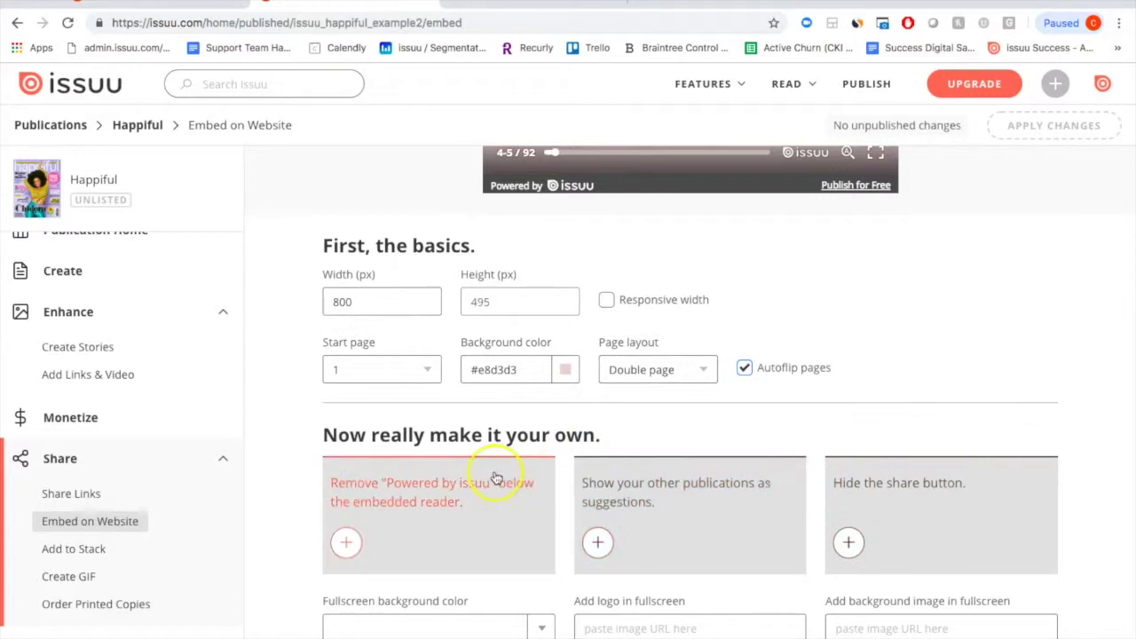
pyautogui.click(450, 520)
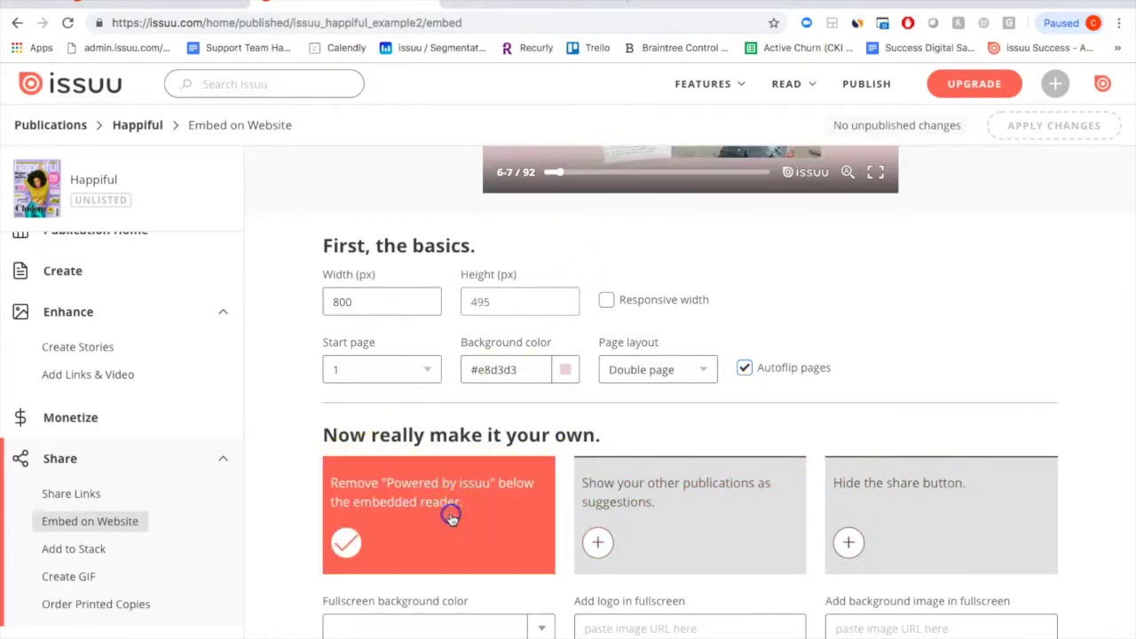
pyautogui.click(689, 520)
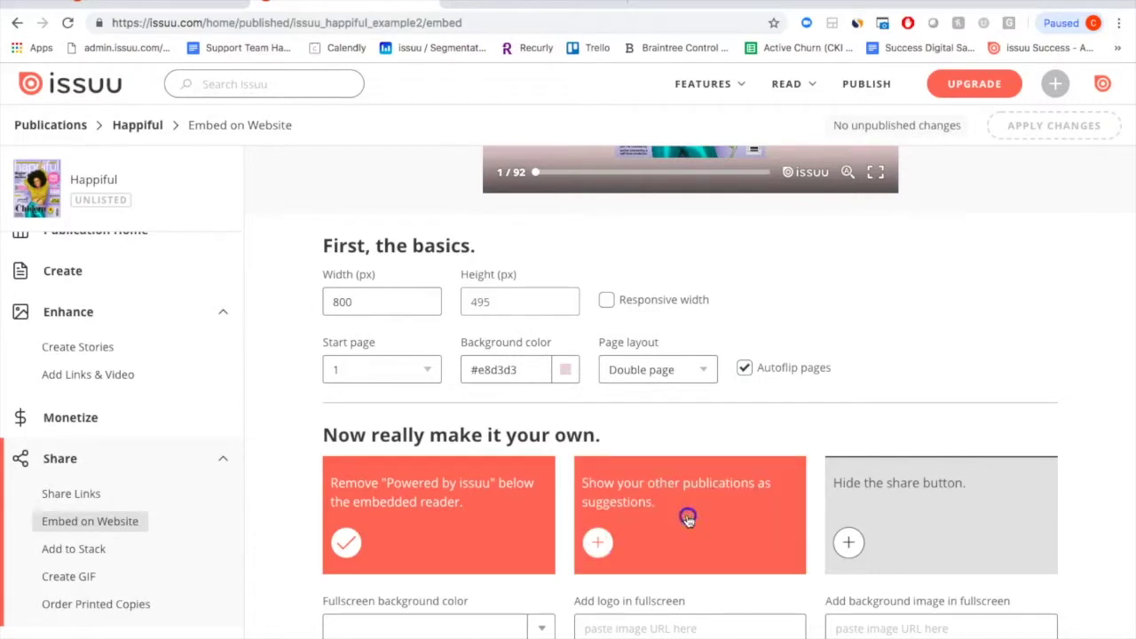
# - View the suggested publications in the embed preview and close them again
pyautogui.scroll(4, 850, 444)
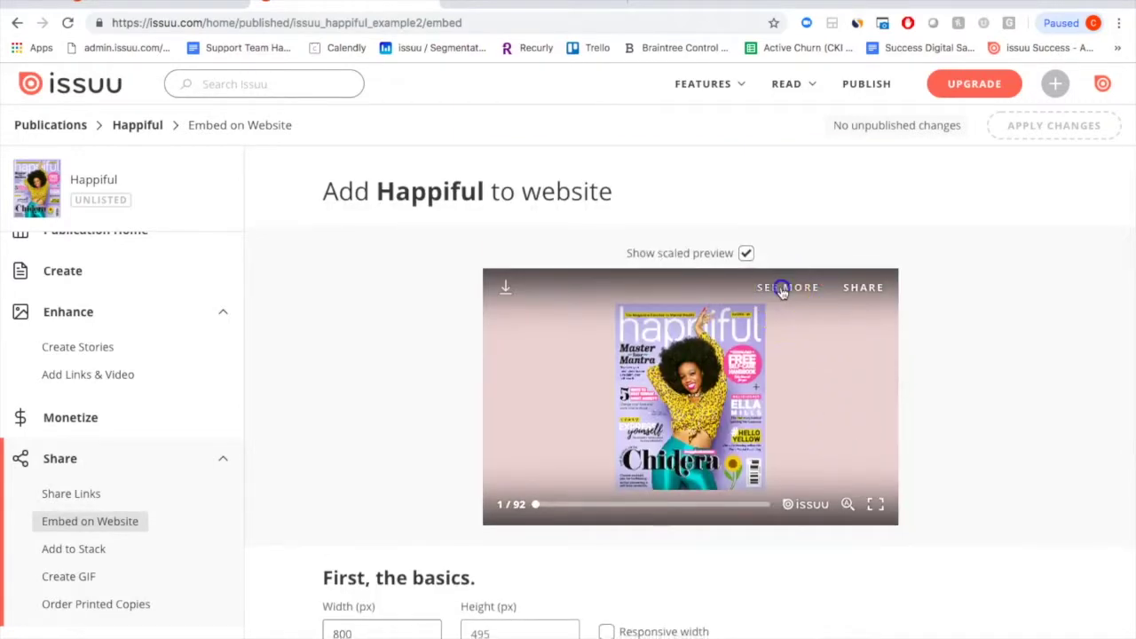
pyautogui.click(785, 289)
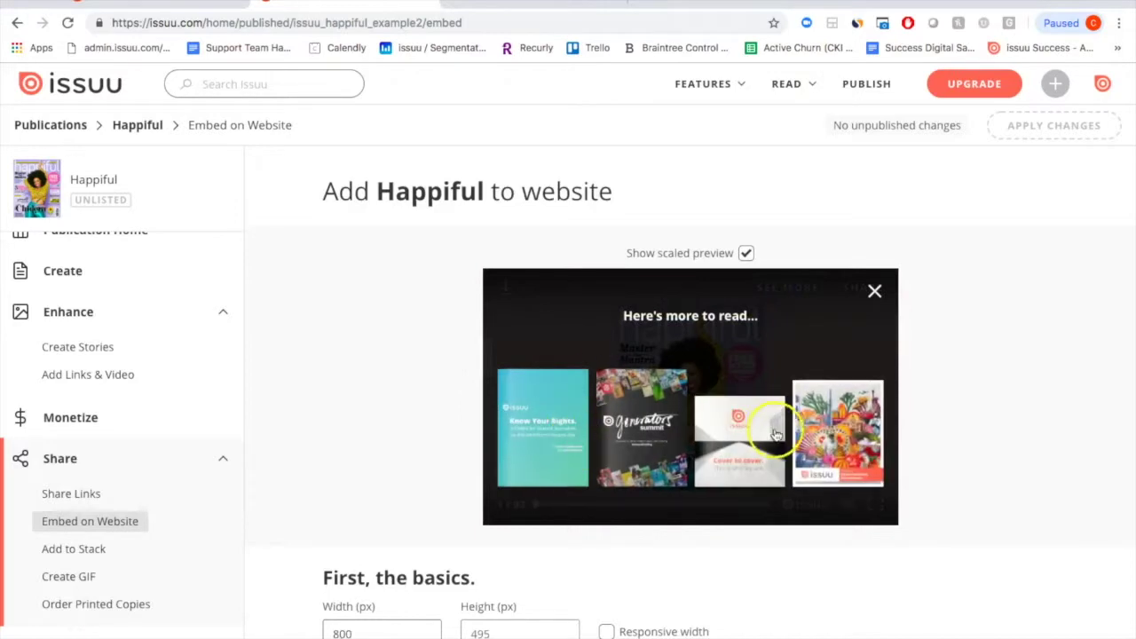
pyautogui.click(873, 291)
# - Try hiding the share button, check the embed preview, and turn the option off again
pyautogui.scroll(-5, 930, 399)
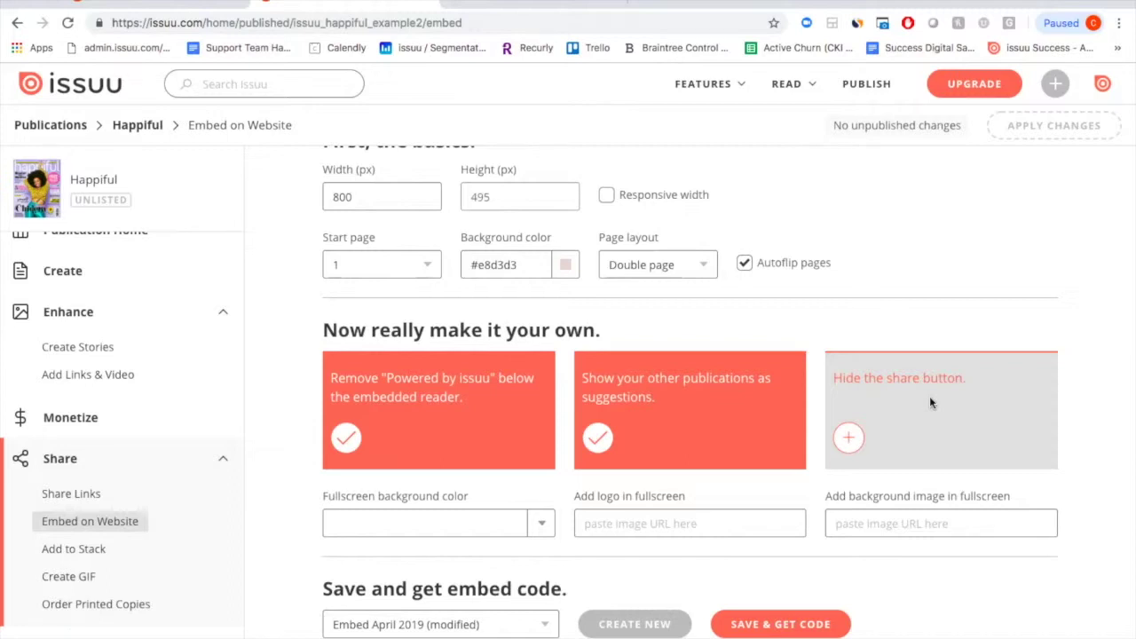
pyautogui.click(929, 396)
pyautogui.scroll(5, 929, 399)
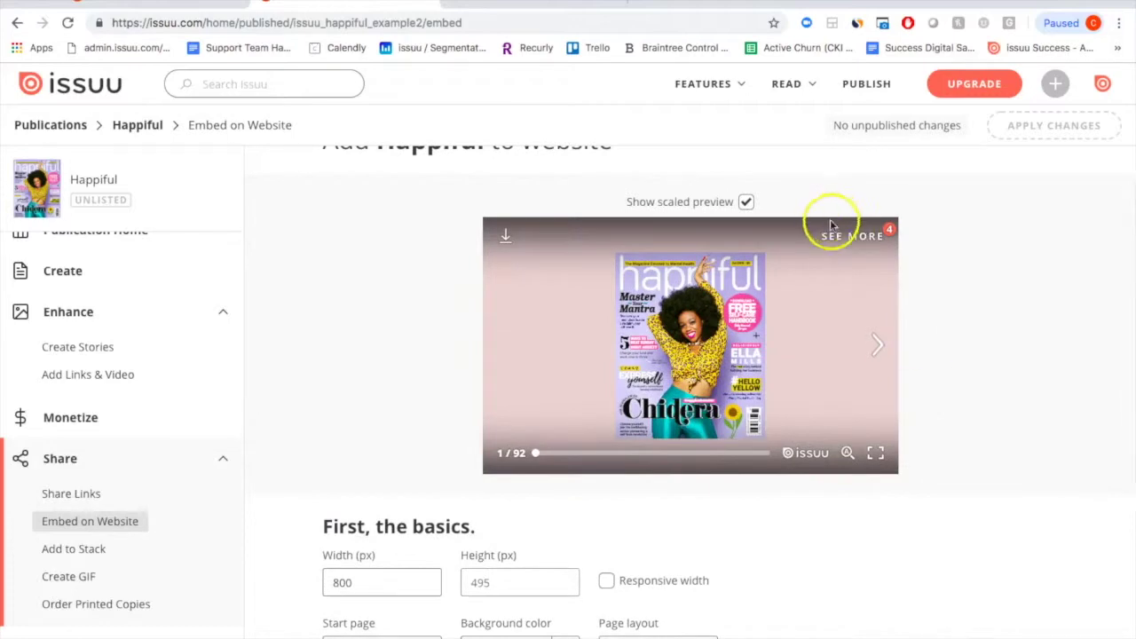
pyautogui.scroll(-3, 900, 444)
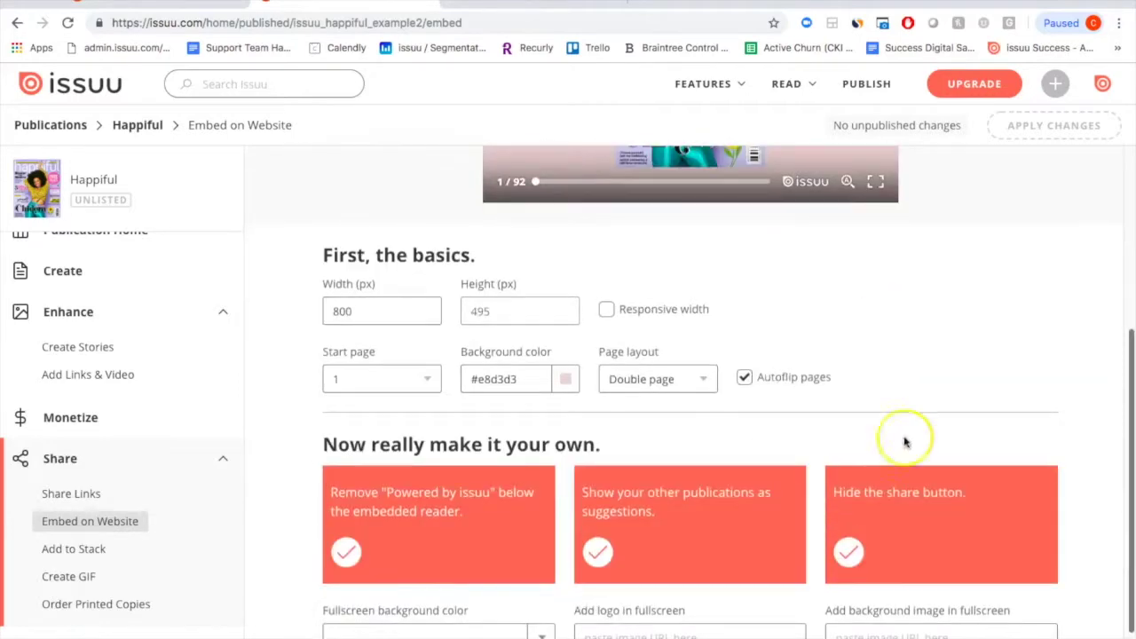
pyautogui.click(914, 511)
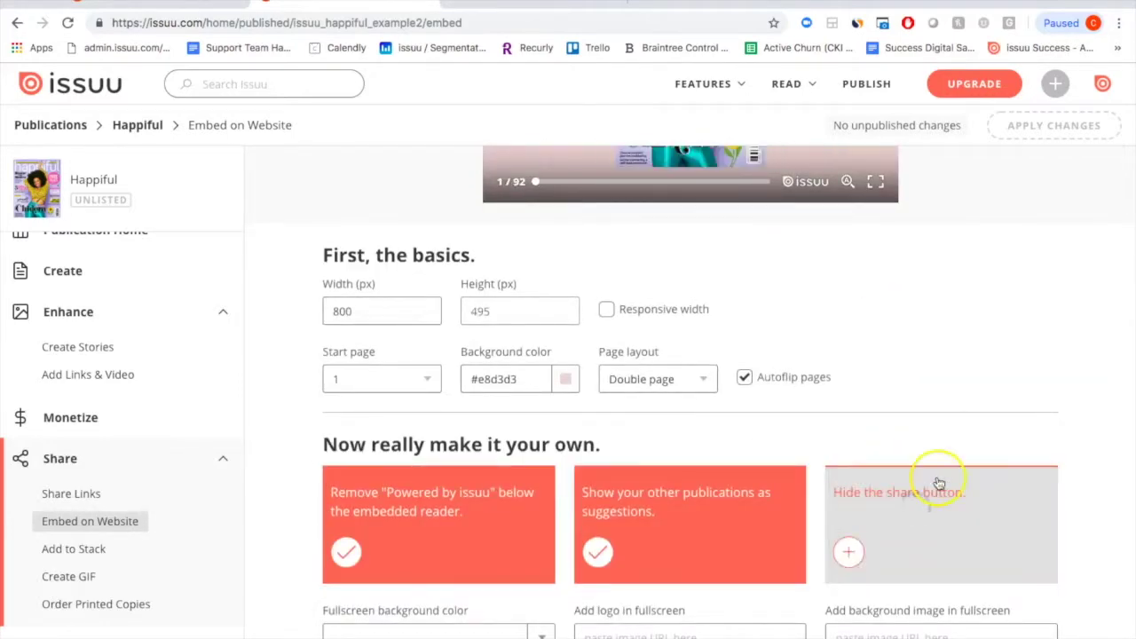
# - Examine the social sharing options and publication link offered by the share button in the embed preview
pyautogui.scroll(4, 939, 483)
pyautogui.click(861, 295)
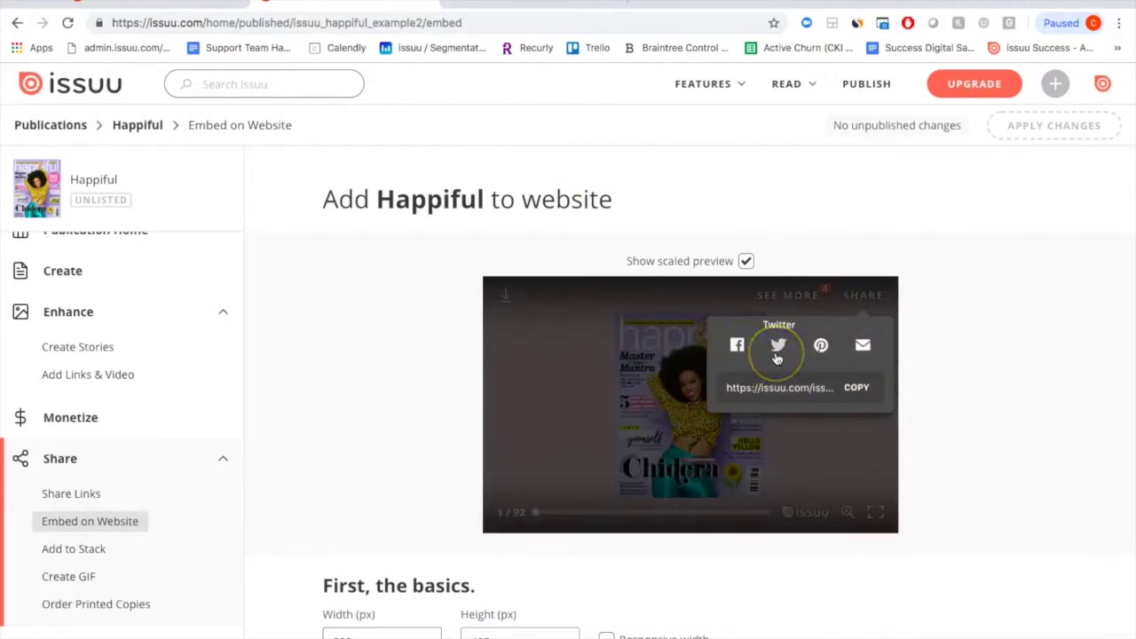
pyautogui.click(785, 388)
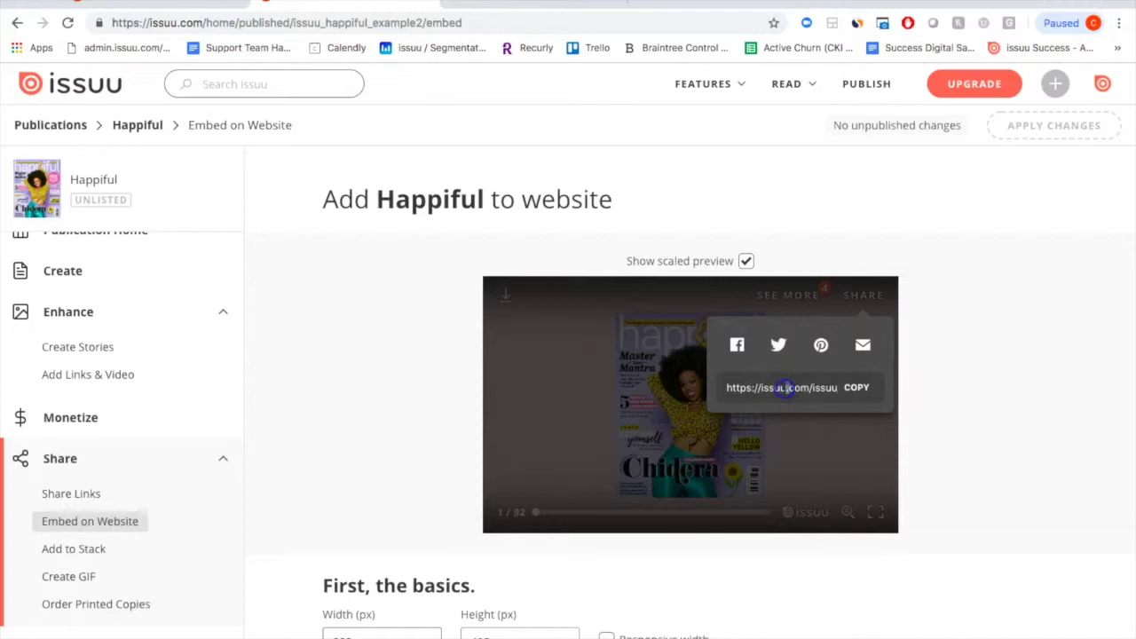
pyautogui.click(928, 414)
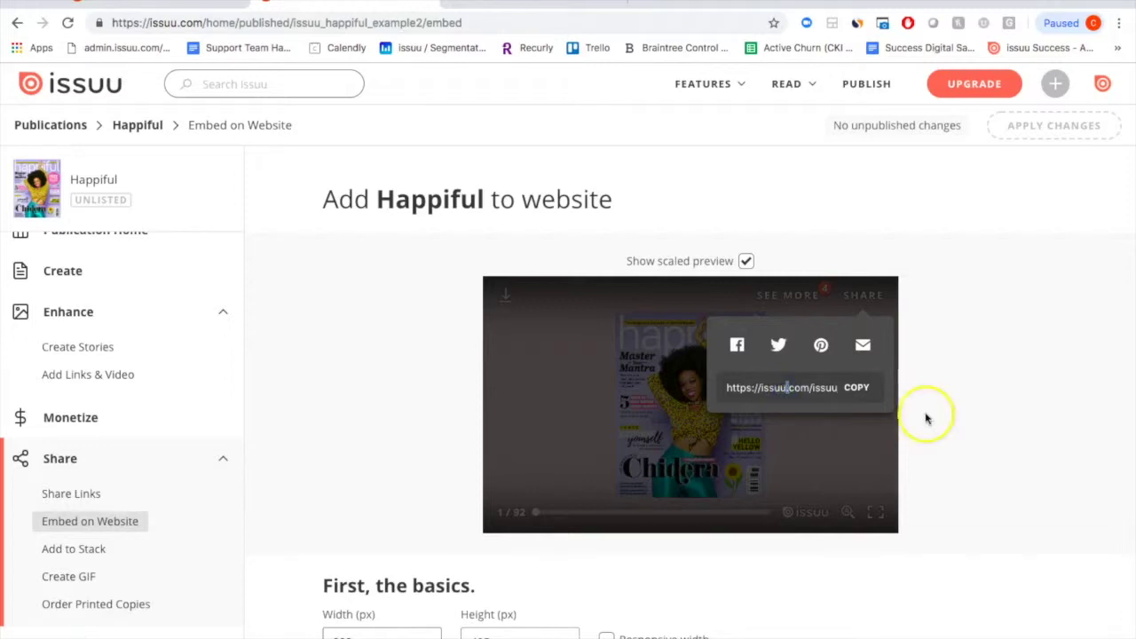
# - Save the current embed settings as a new embed style named Embed 2 April 2019
pyautogui.scroll(-5, 1005, 486)
pyautogui.click(999, 483)
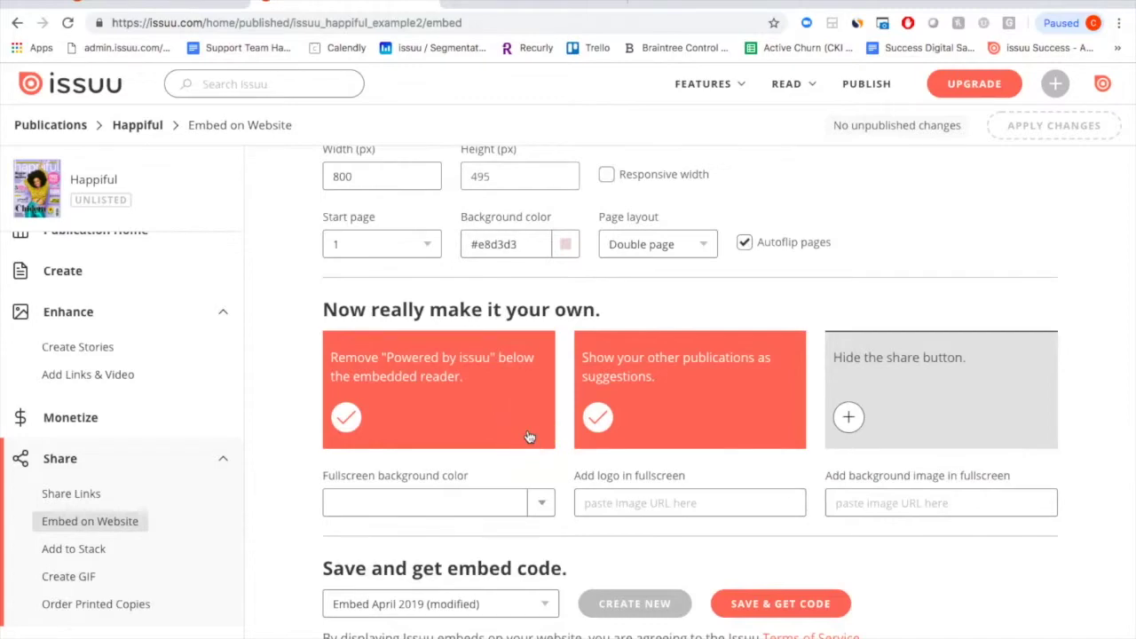
pyautogui.click(644, 606)
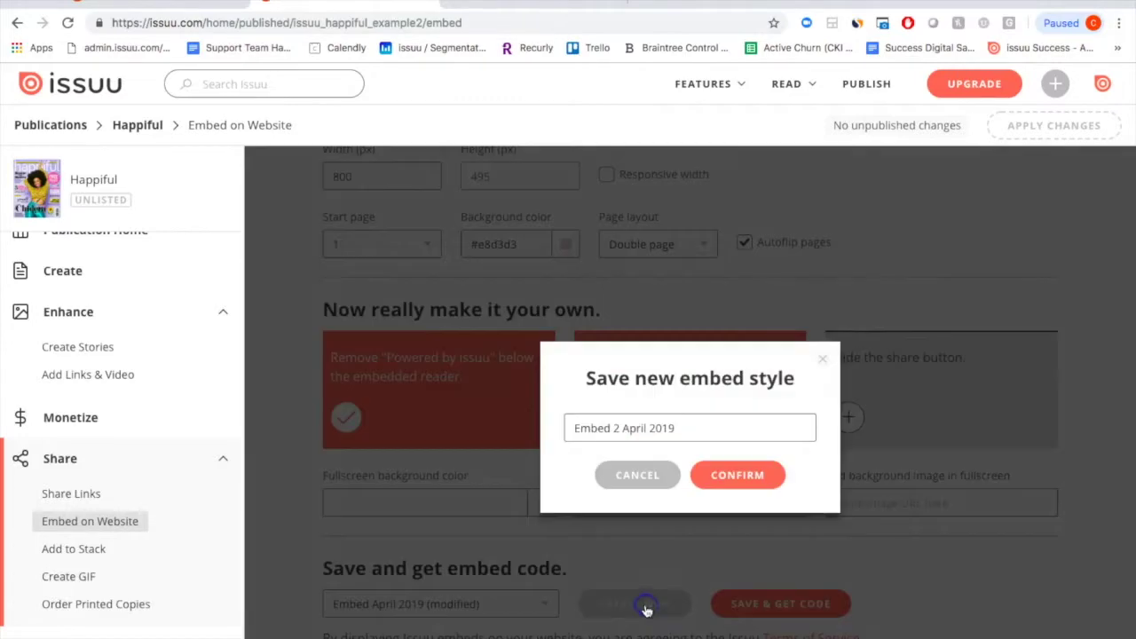
pyautogui.click(730, 474)
# - Save the embed and get its code, viewing the Default version and the iFrame version
pyautogui.click(773, 603)
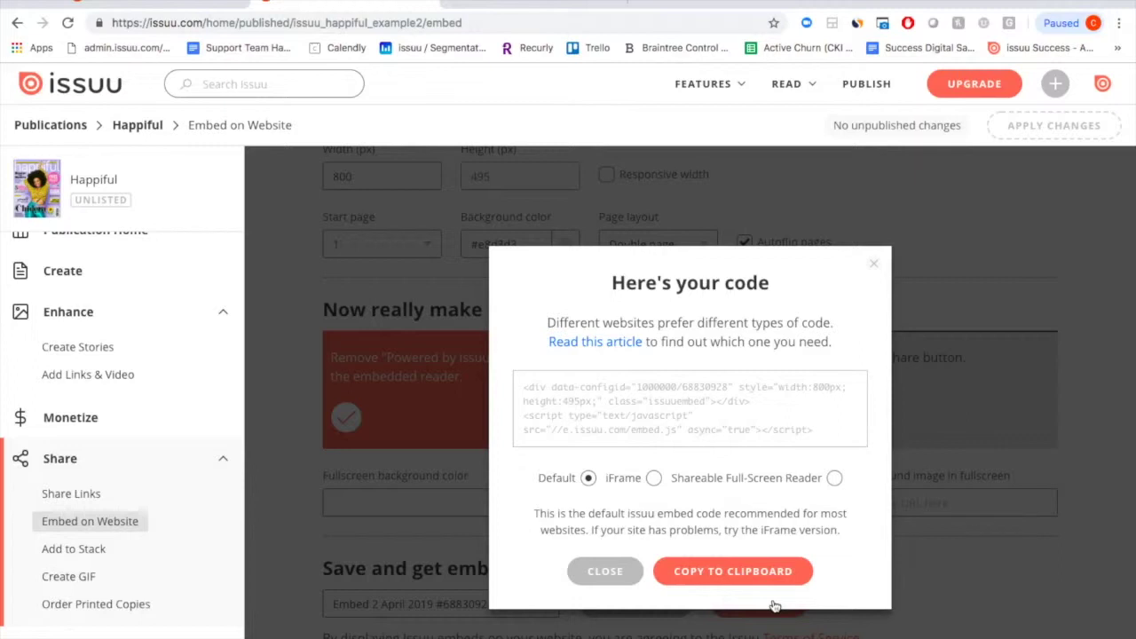
pyautogui.click(625, 404)
pyautogui.click(654, 411)
pyautogui.click(715, 577)
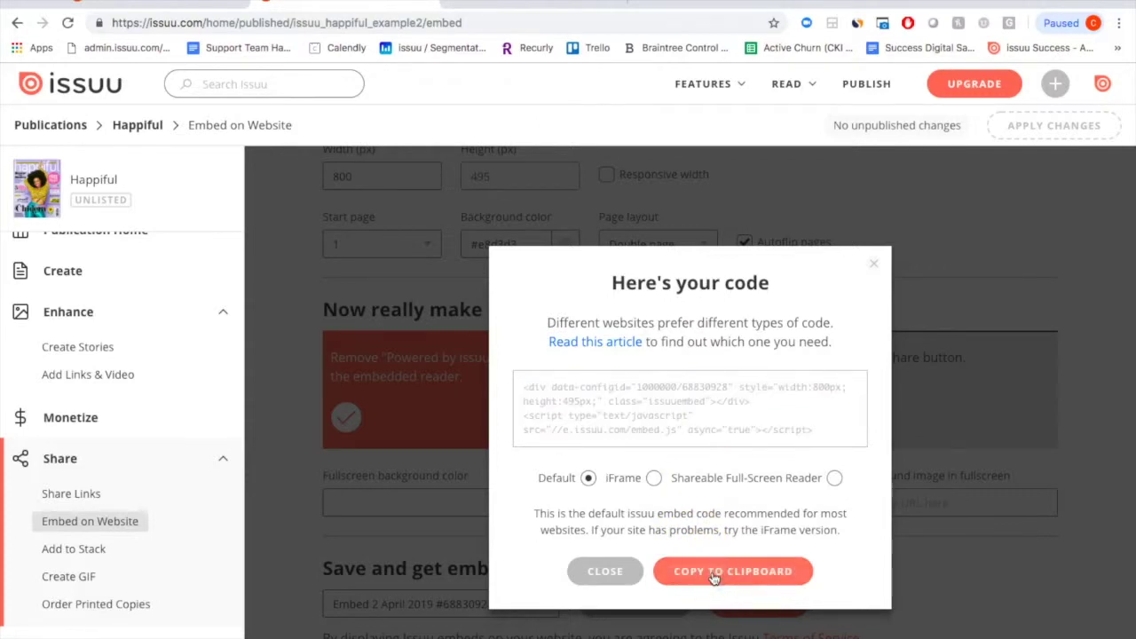
pyautogui.click(589, 478)
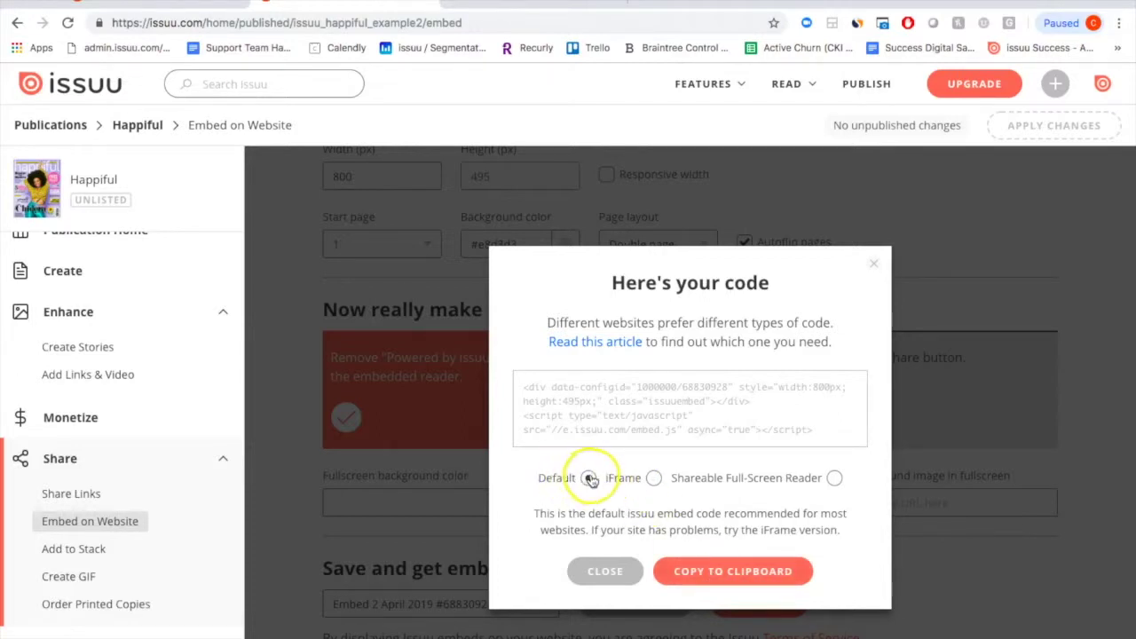
pyautogui.click(653, 477)
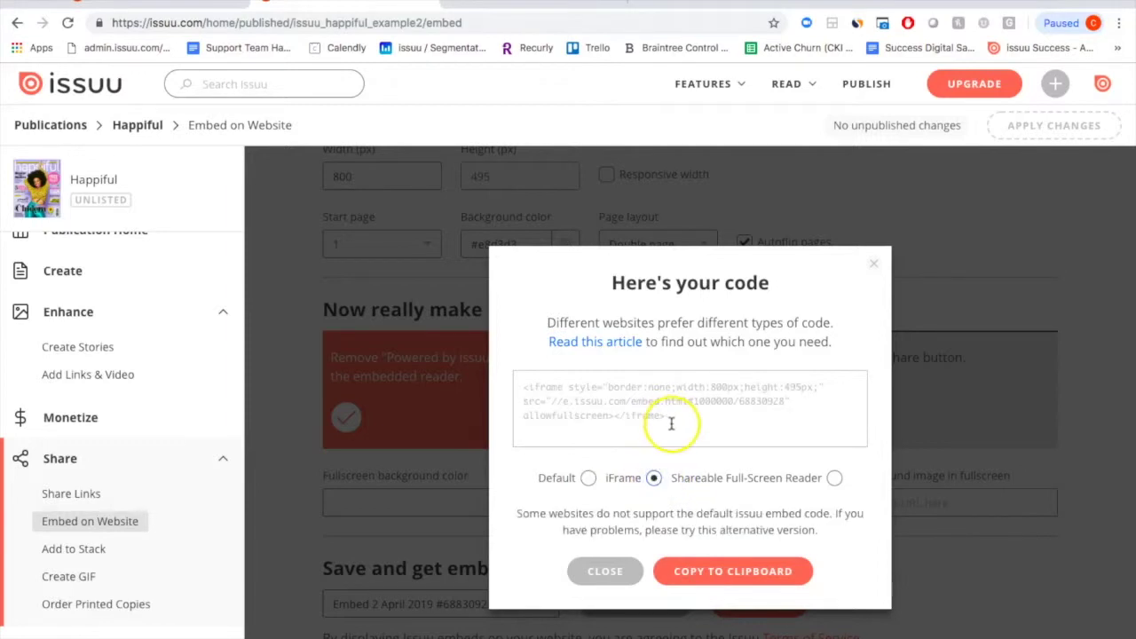
# - Switch the code to the Shareable Full-Screen Reader link and open that link in a separate browser tab
pyautogui.click(834, 479)
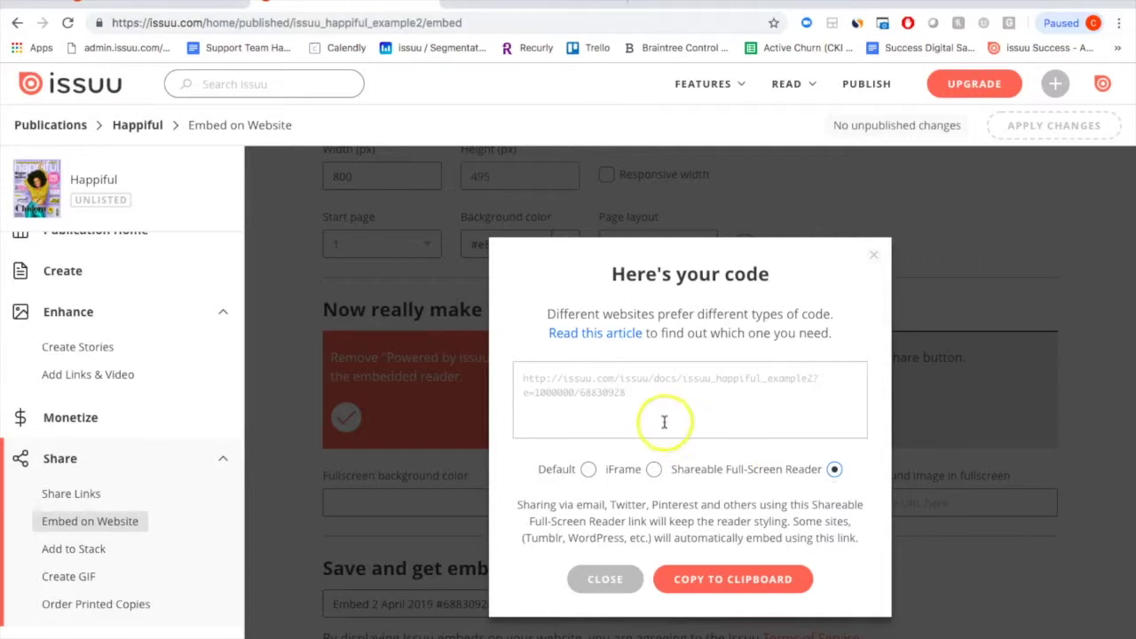
pyautogui.moveTo(634, 392); pyautogui.dragTo(511, 372)
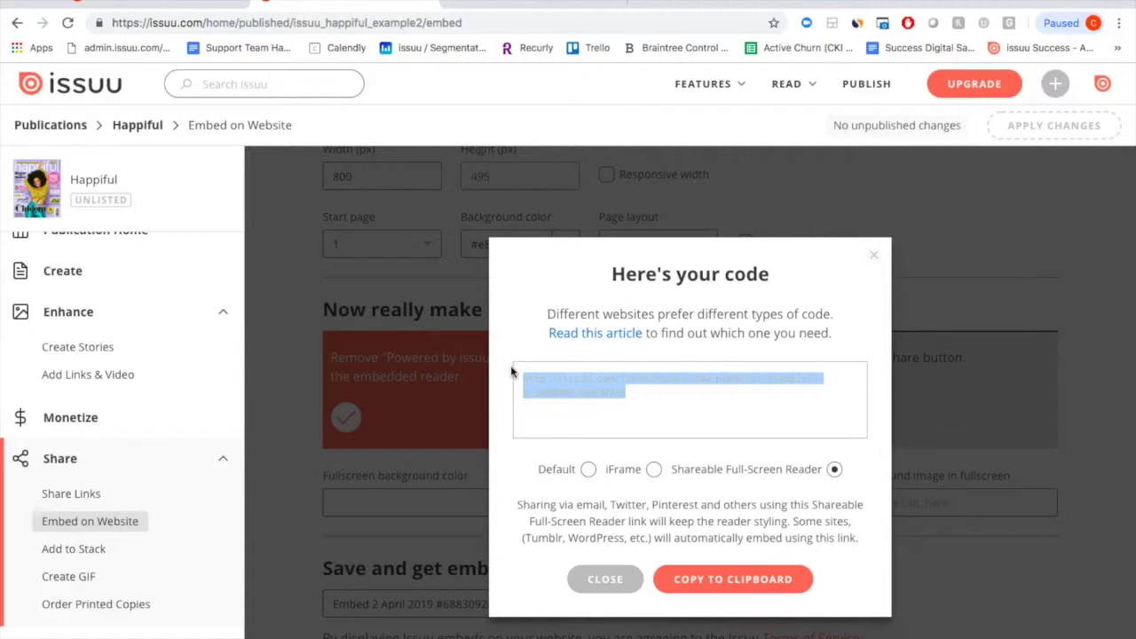
pyautogui.click(654, 9)
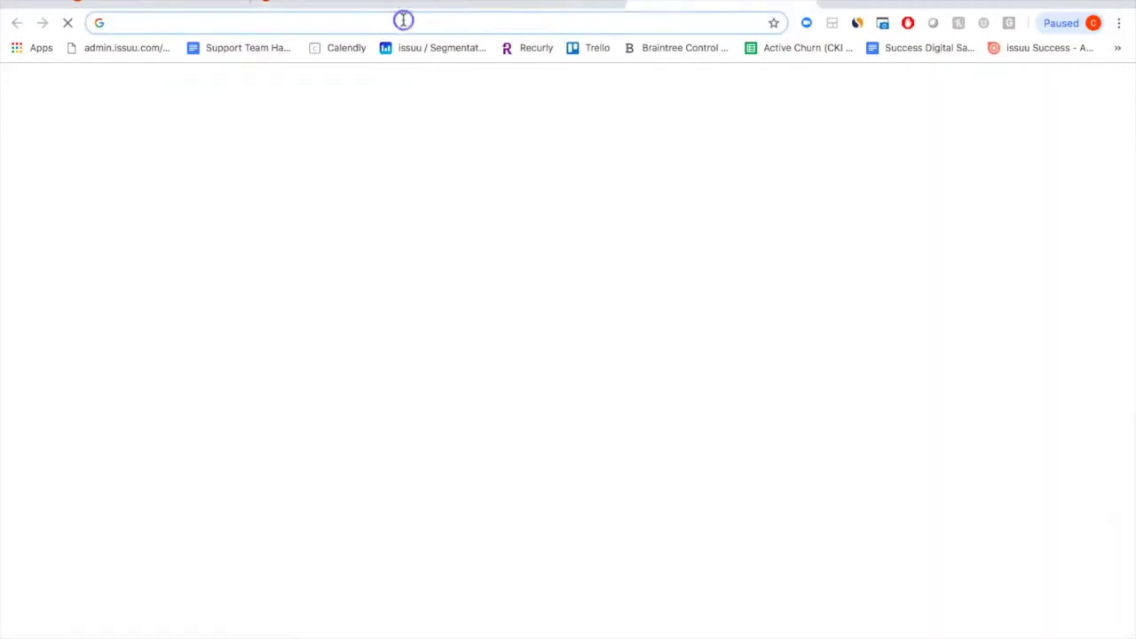
pyautogui.hotkey('ctrl', 'v')
pyautogui.press('Return')
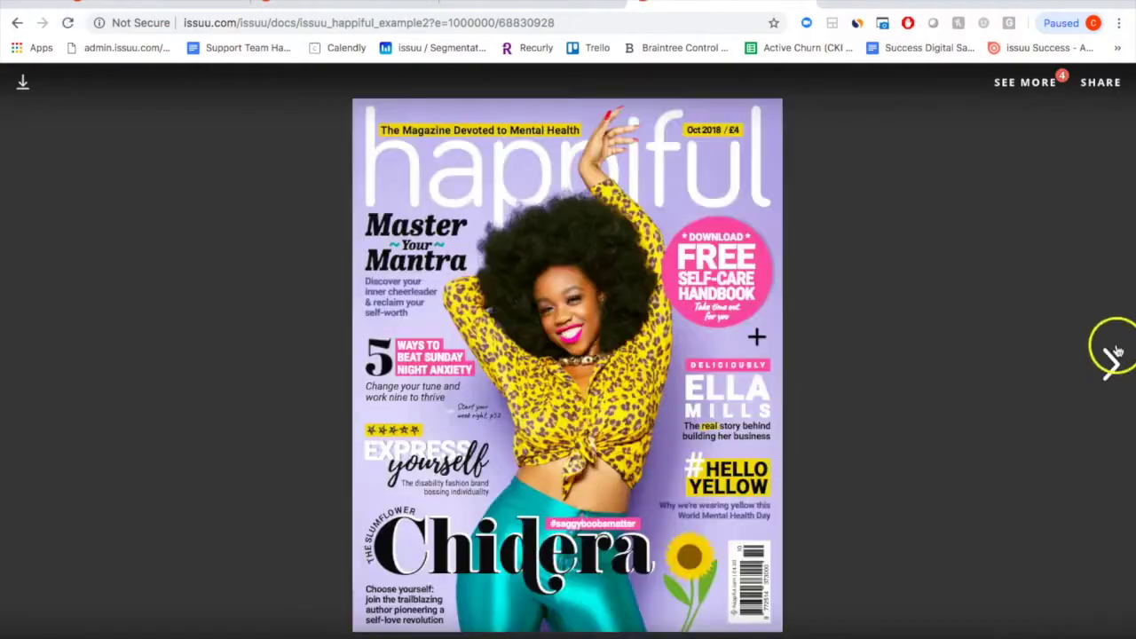
# - Page forward through the full-screen reader to the Expert Panel spread, return to the embed page and close the code dialog
pyautogui.click(1108, 361)
pyautogui.click(1109, 363)
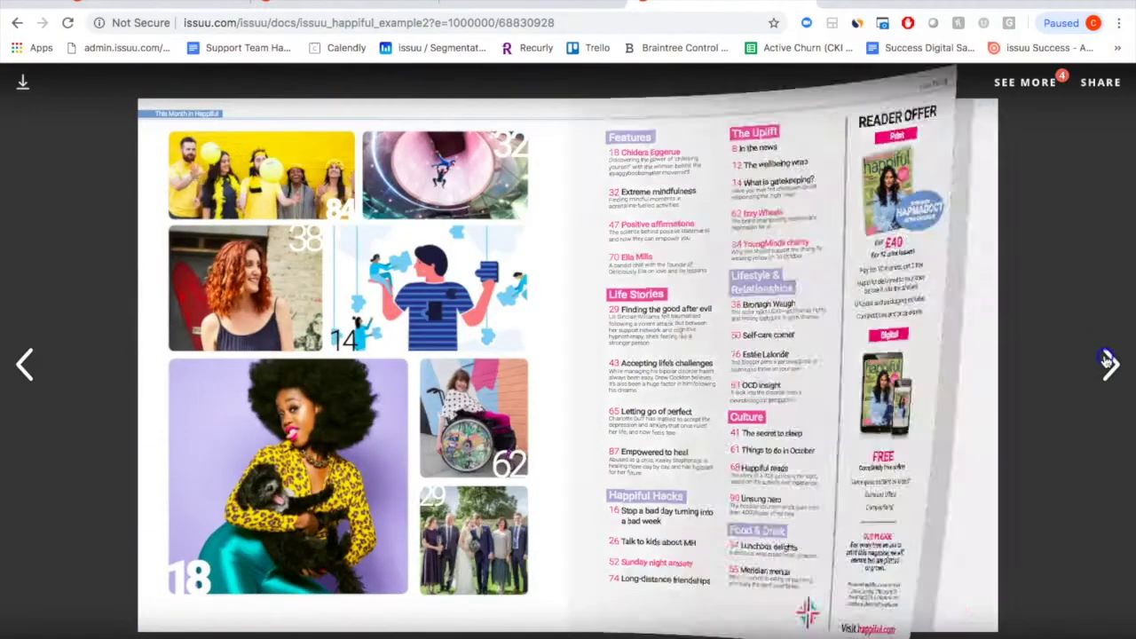
pyautogui.click(1109, 363)
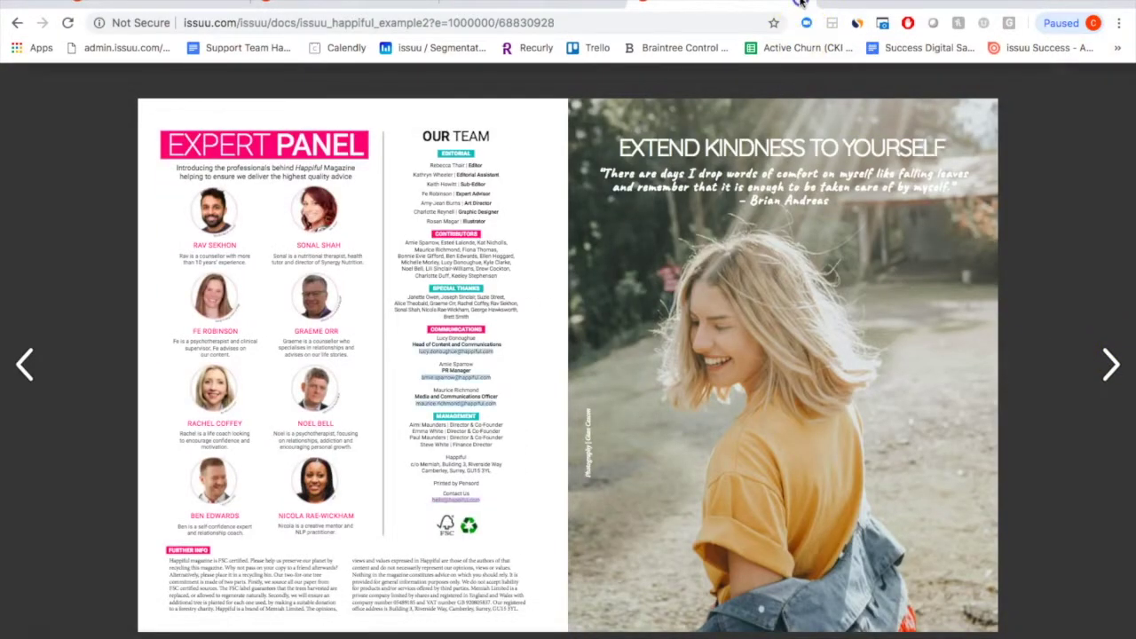
pyautogui.click(606, 9)
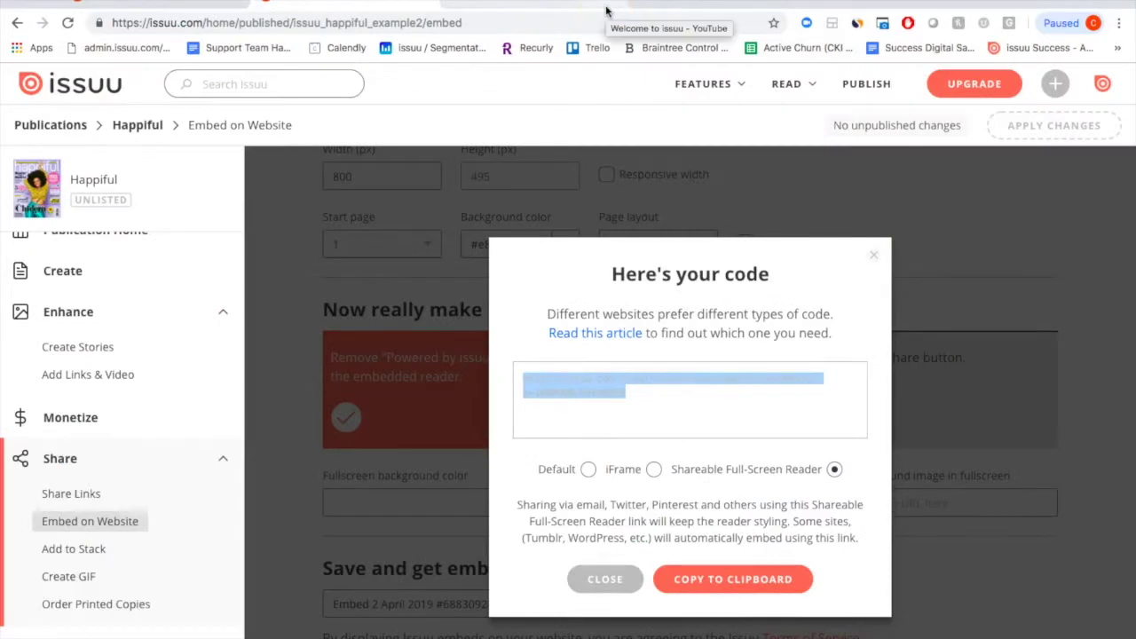
pyautogui.click(873, 255)
# - Go back to the list of published publications and open the Sales overview
pyautogui.scroll(5, 612, 261)
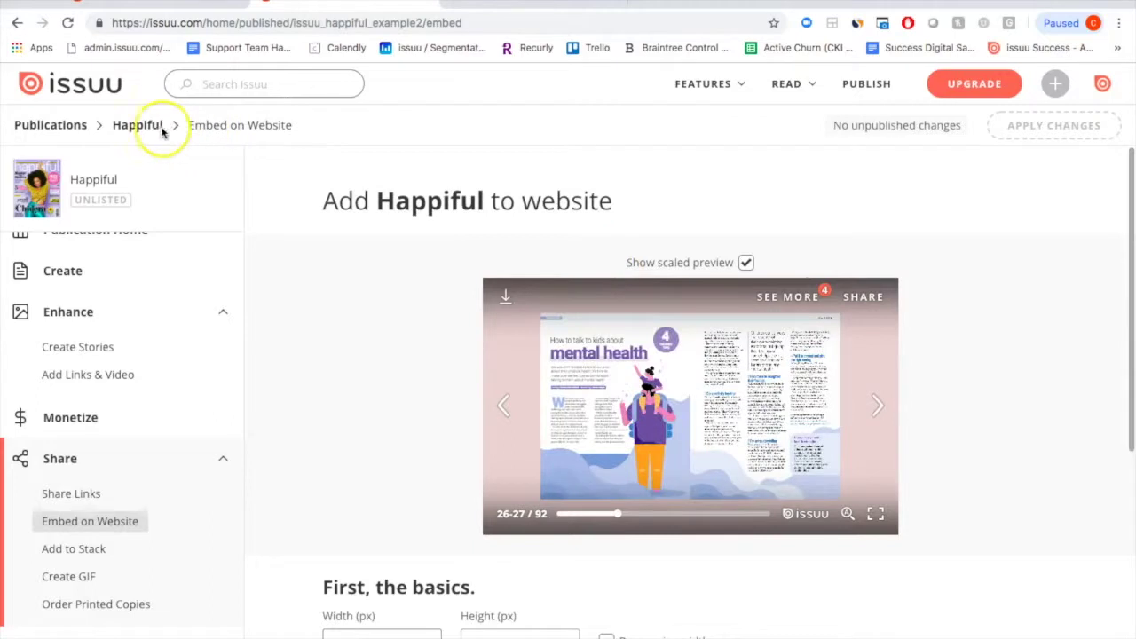
pyautogui.click(45, 129)
pyautogui.click(285, 263)
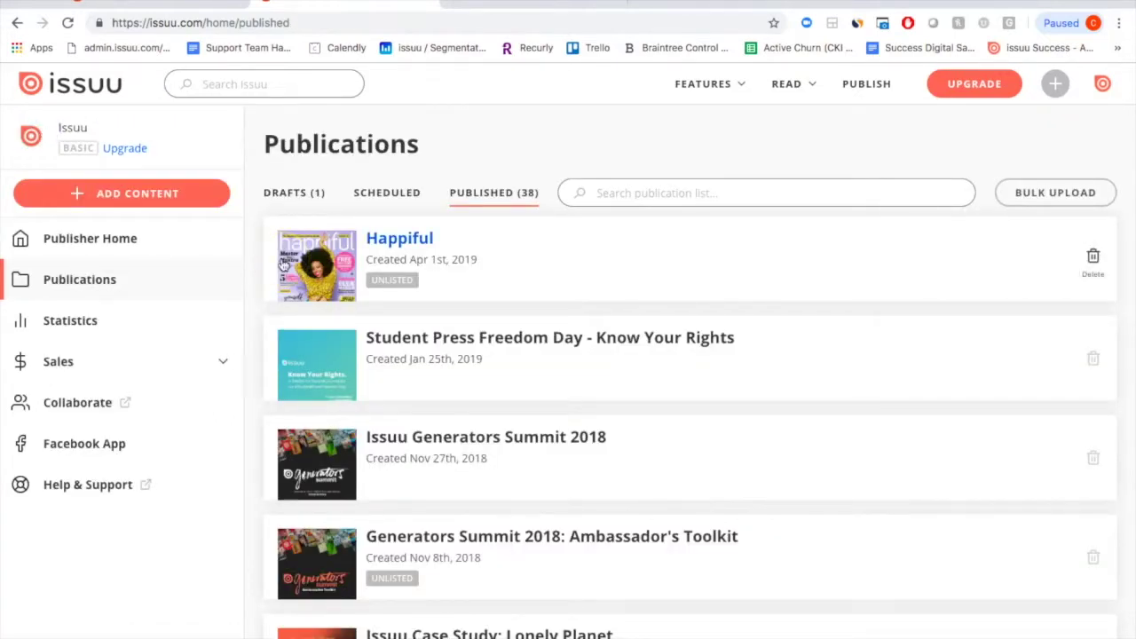
pyautogui.click(105, 361)
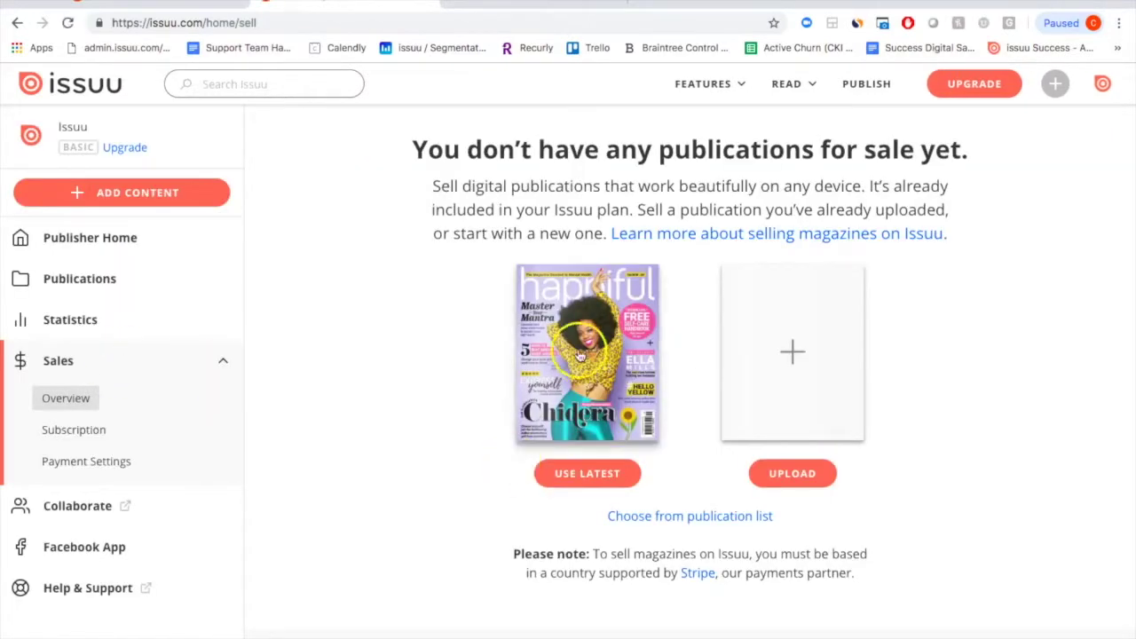
# - Put the latest publication, Happiful, into the sales setup with a unit price of 5.00 USD and continue to the preview stage
pyautogui.click(586, 474)
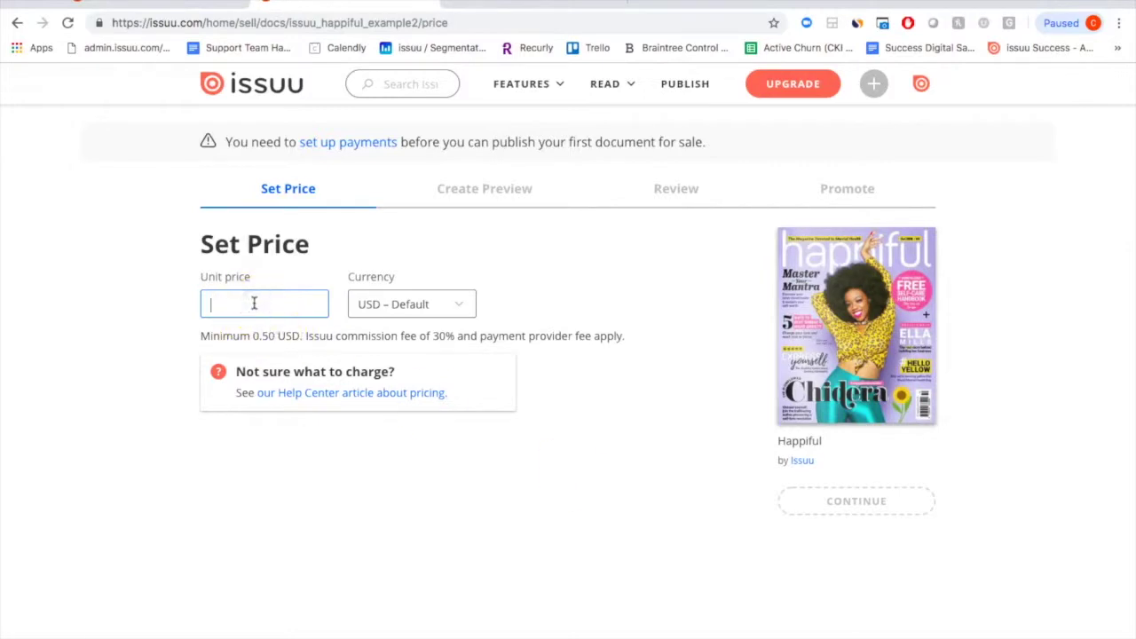
pyautogui.write('5.0')
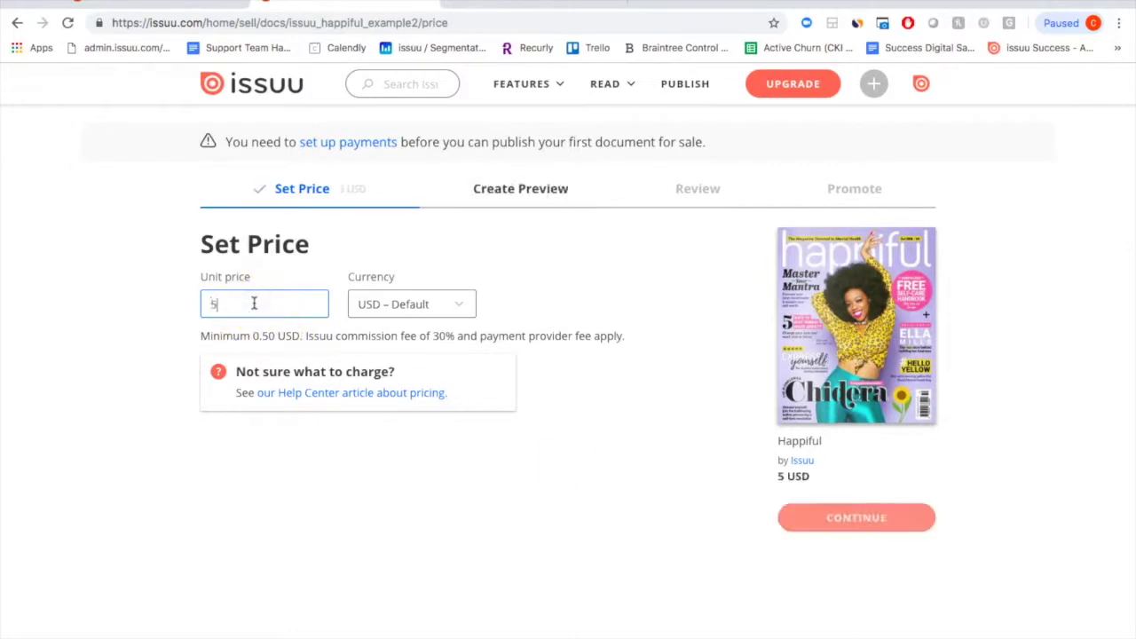
pyautogui.click(439, 302)
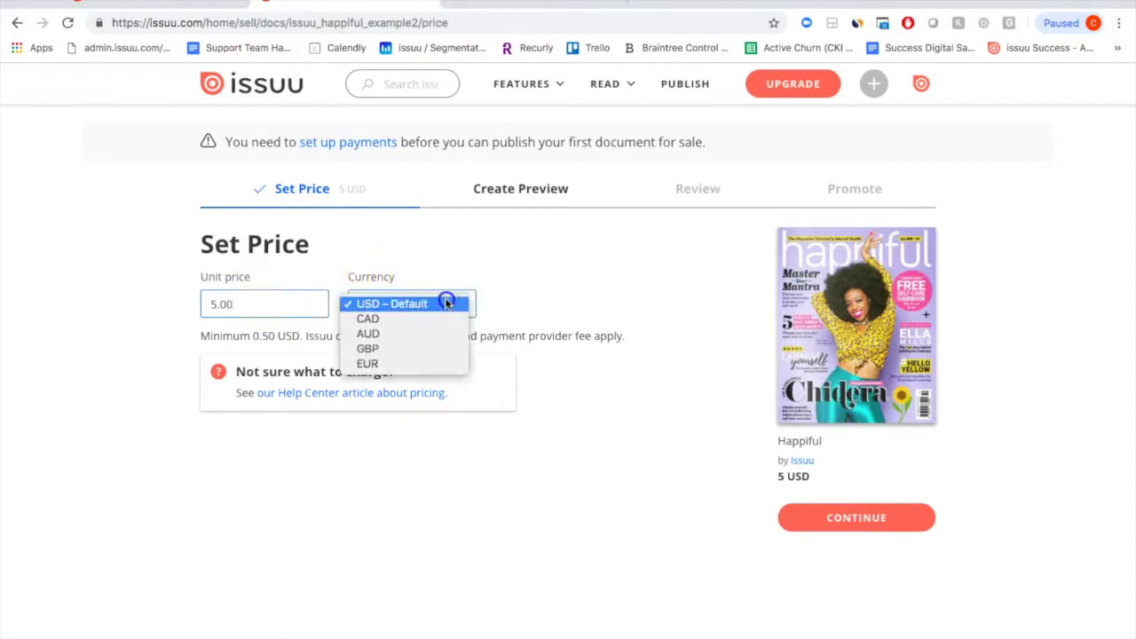
pyautogui.click(407, 304)
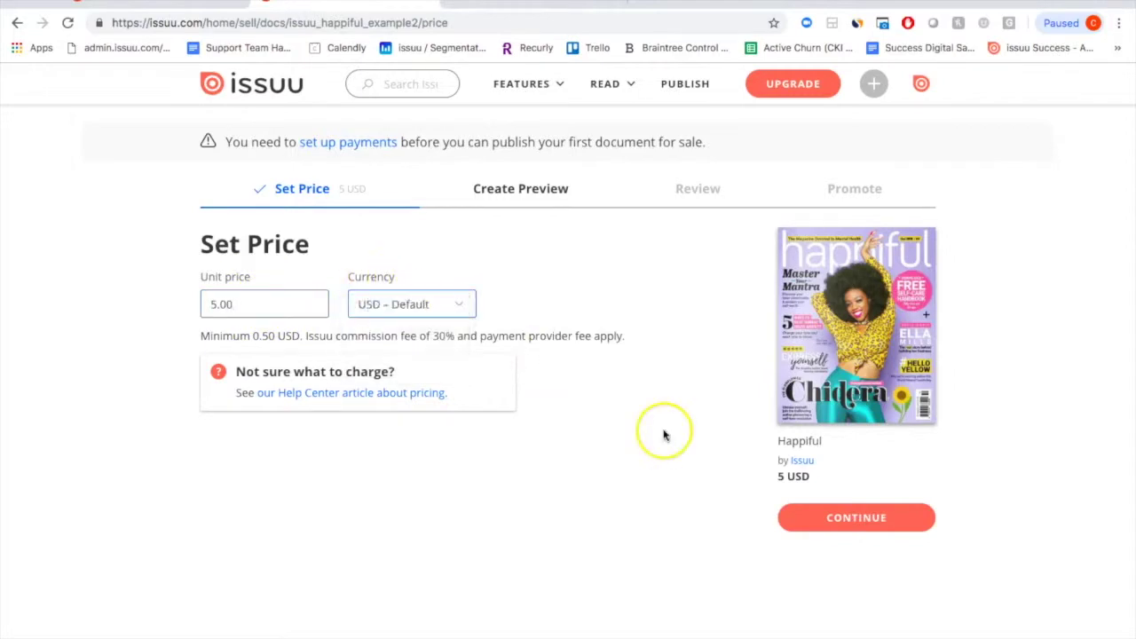
pyautogui.click(854, 523)
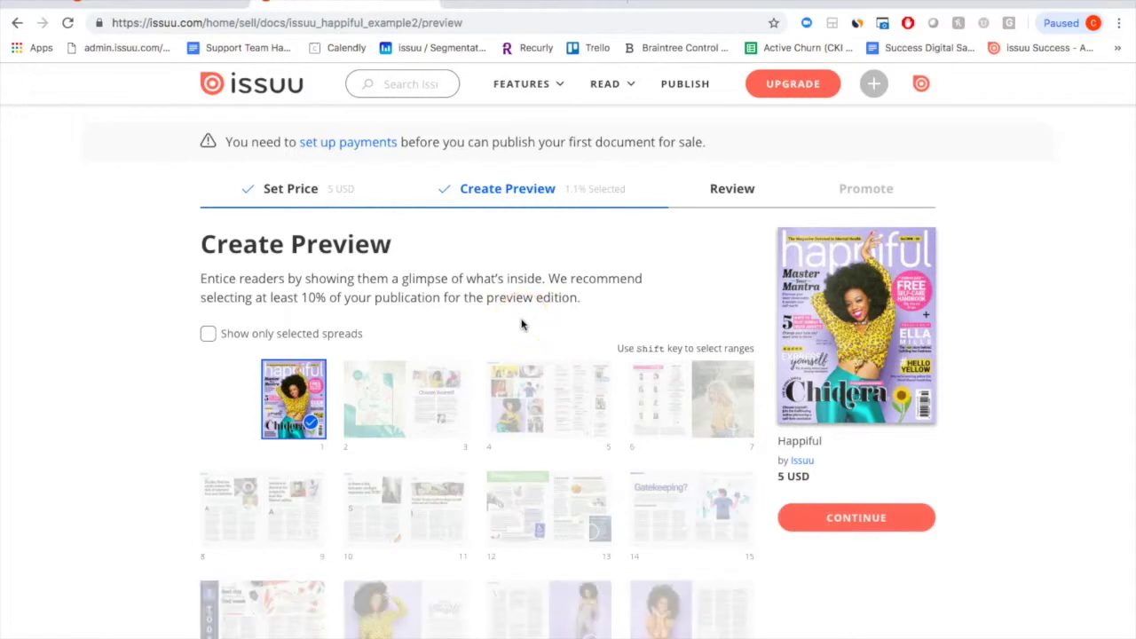
# - Add the spreads 2–3, 4–5, 6–7, 10–11 and 12–13 to the preview edition
pyautogui.scroll(-3, 522, 325)
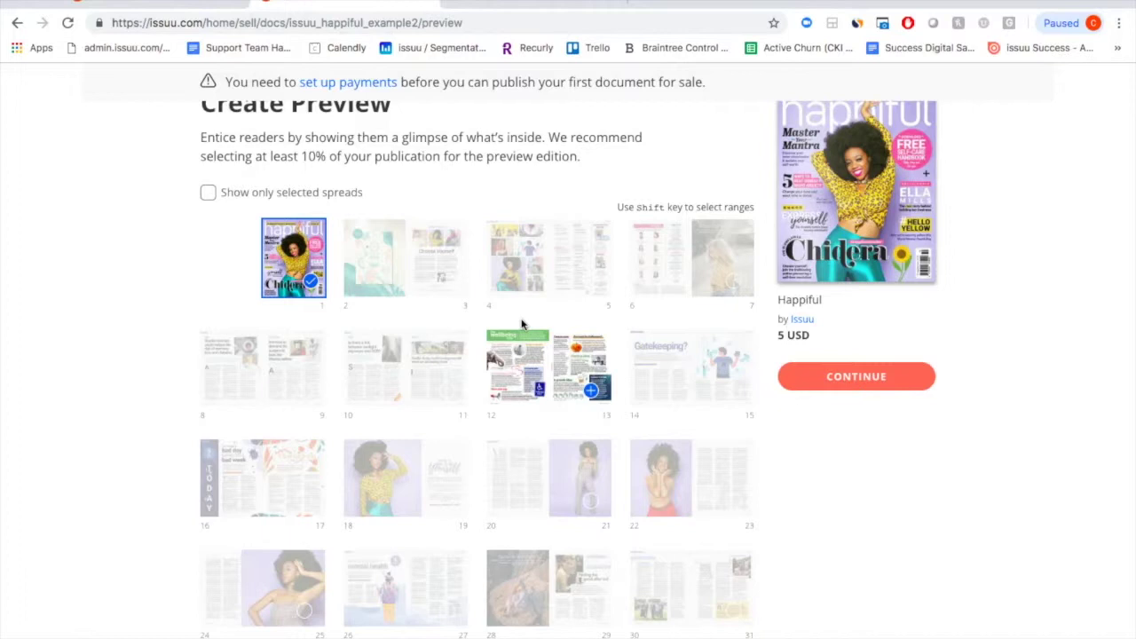
pyautogui.click(371, 273)
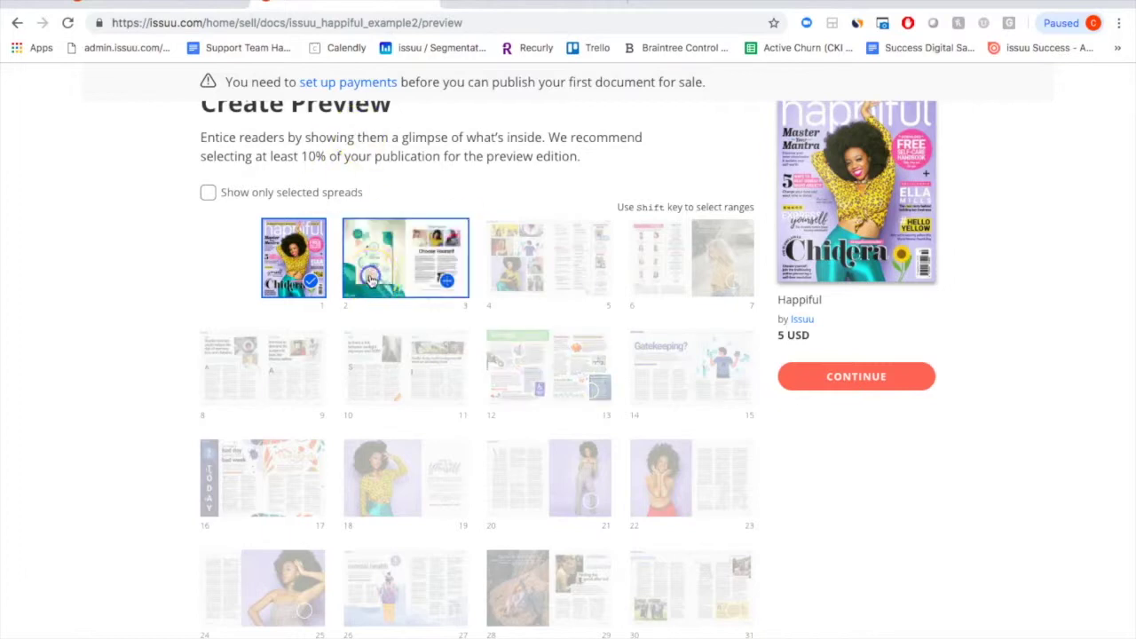
pyautogui.click(544, 278)
pyautogui.click(644, 279)
pyautogui.click(406, 380)
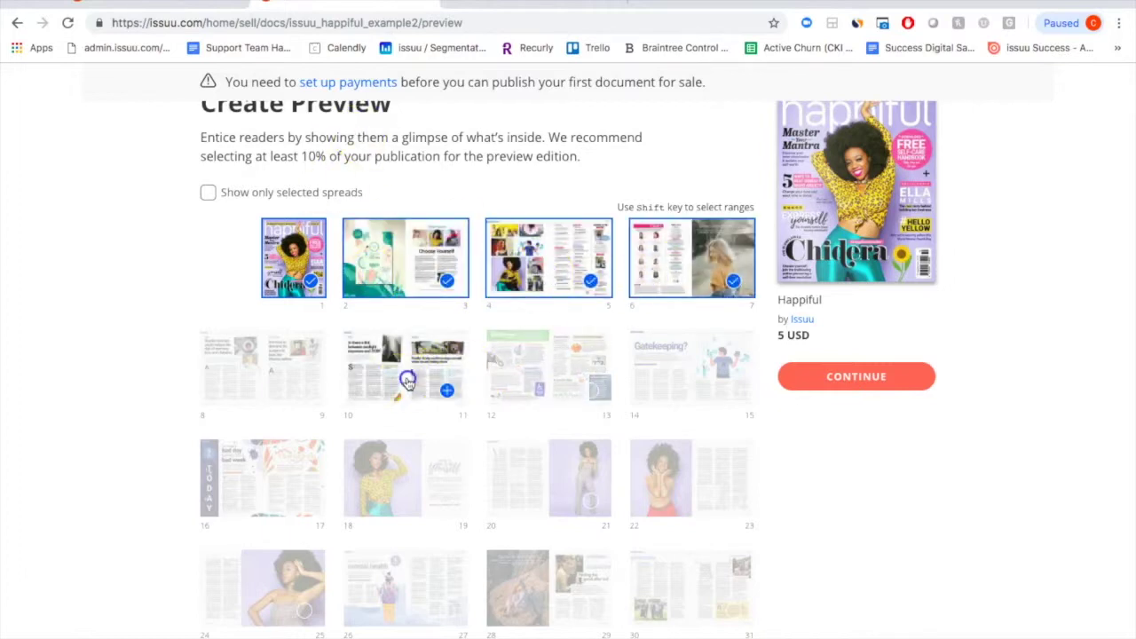
pyautogui.click(557, 377)
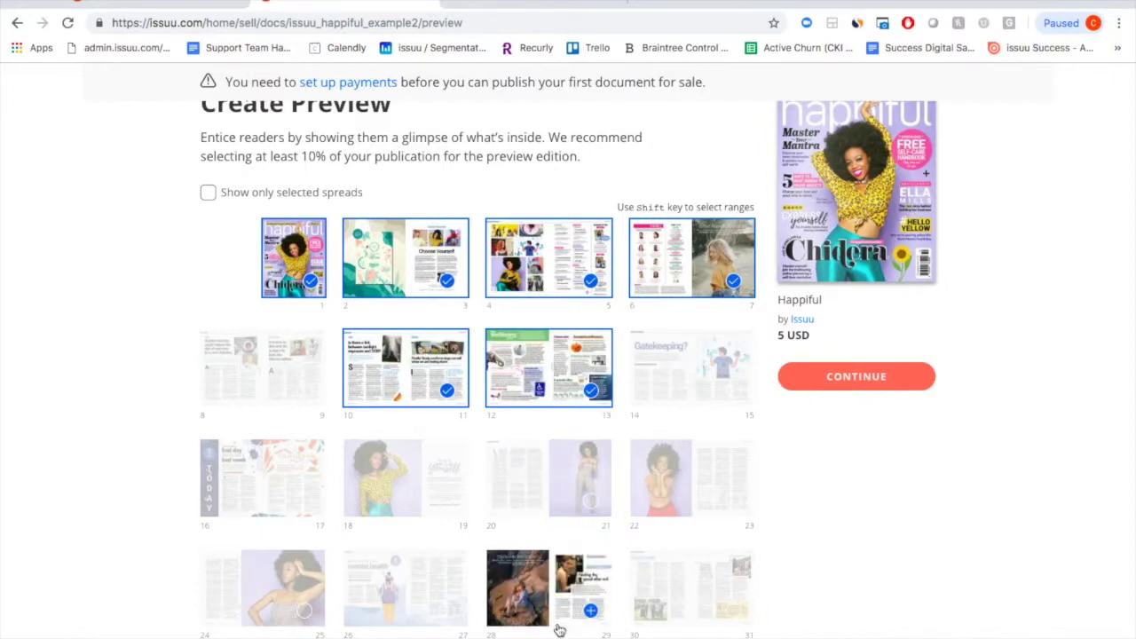
# - Add spreads 34–35, 52–53, 64–65 and 66–67 to the preview edition and continue to the review stage
pyautogui.scroll(-3, 559, 612)
pyautogui.click(385, 424)
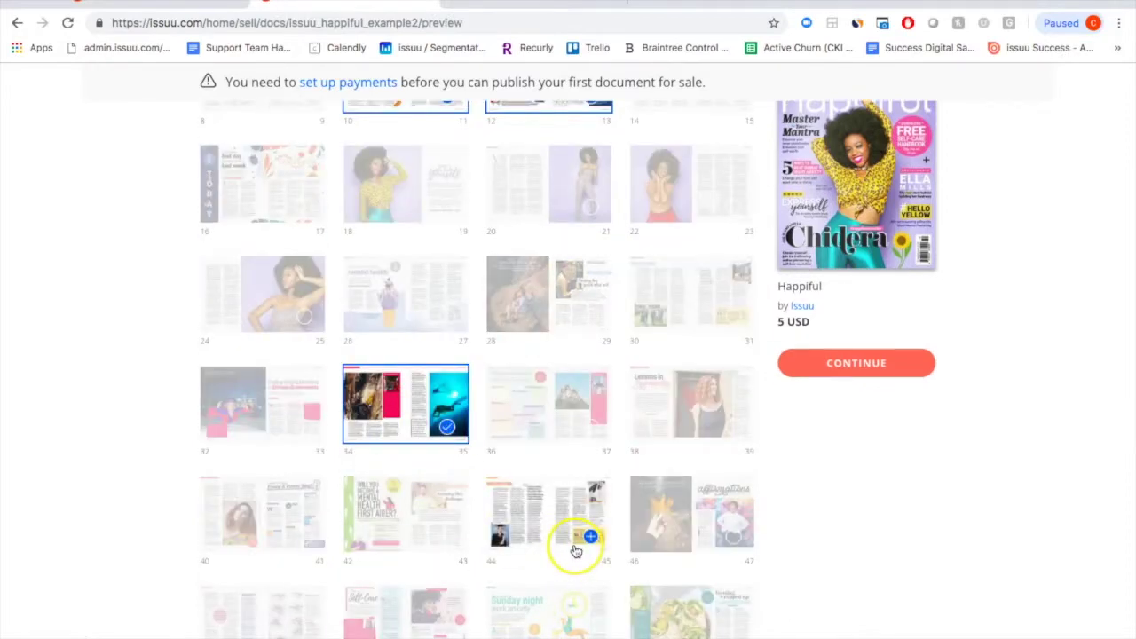
pyautogui.scroll(-3, 568, 554)
pyautogui.click(539, 373)
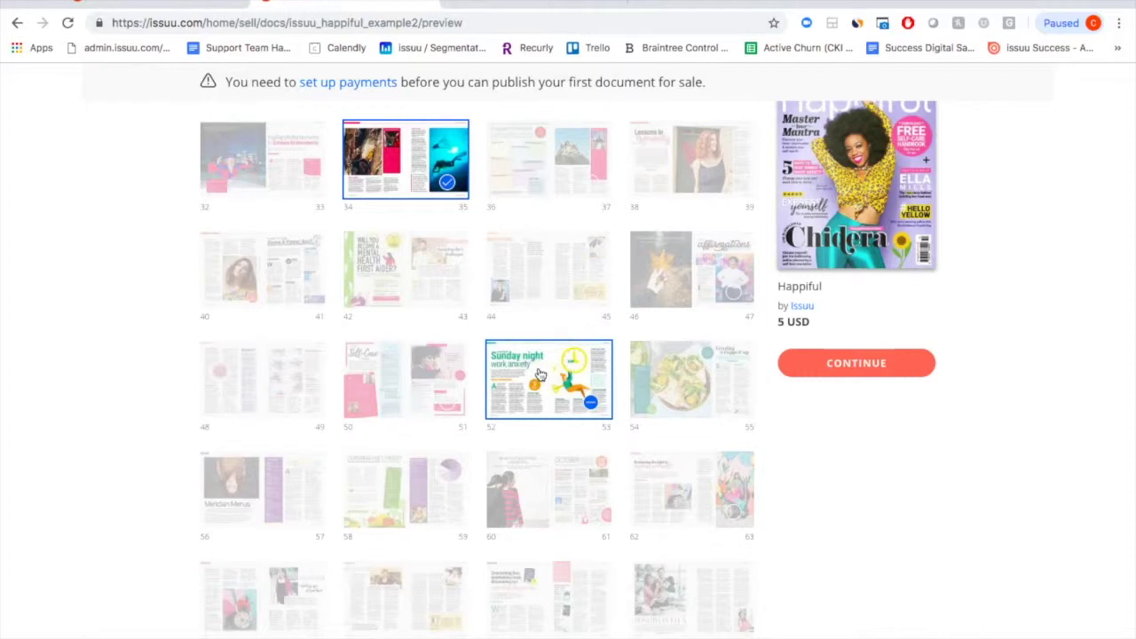
pyautogui.scroll(-3, 540, 373)
pyautogui.click(398, 343)
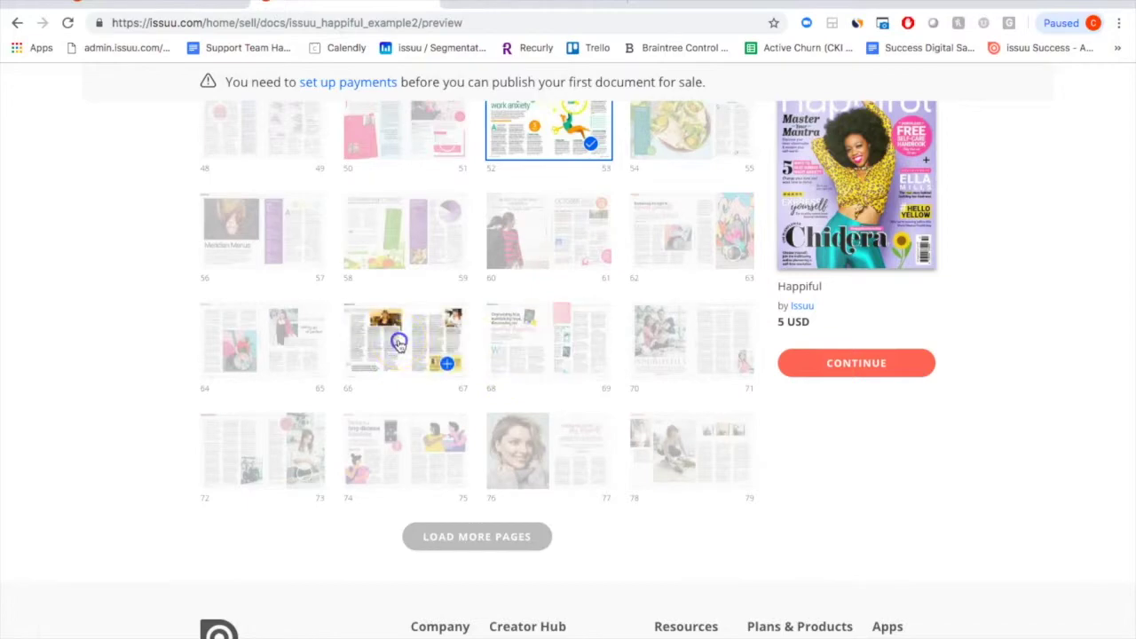
pyautogui.click(261, 346)
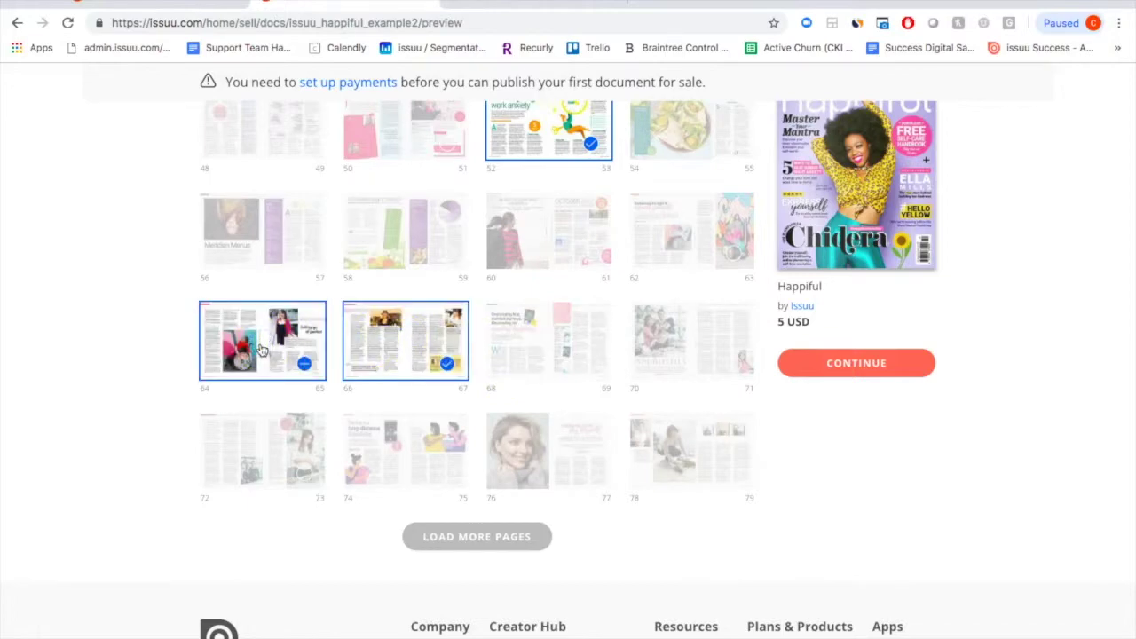
pyautogui.scroll(10, 261, 349)
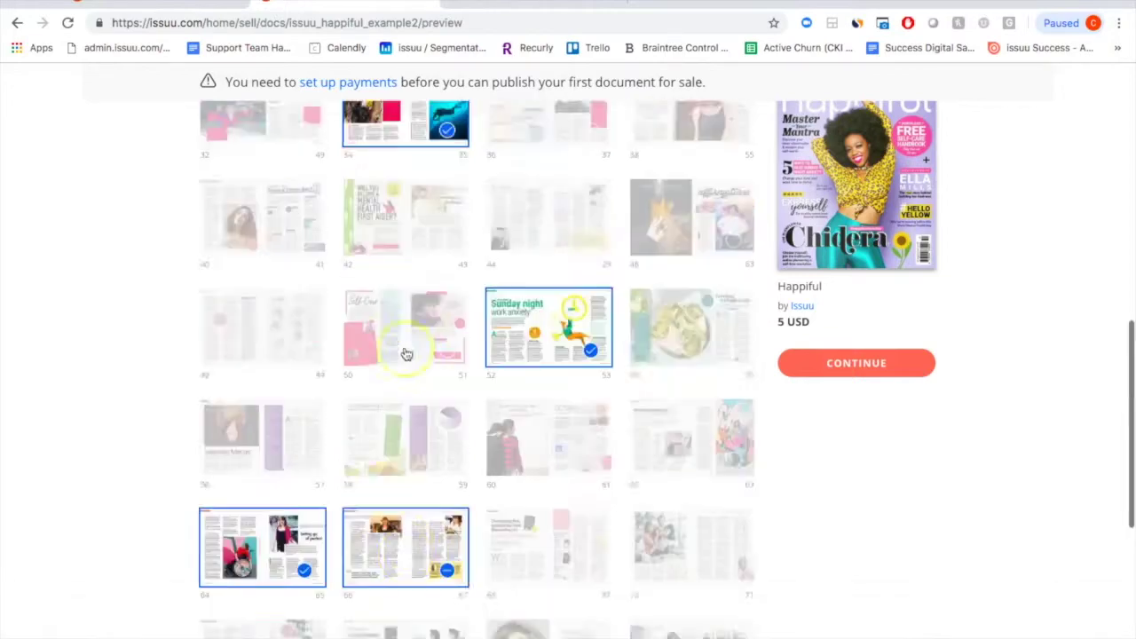
pyautogui.click(586, 380)
pyautogui.click(848, 510)
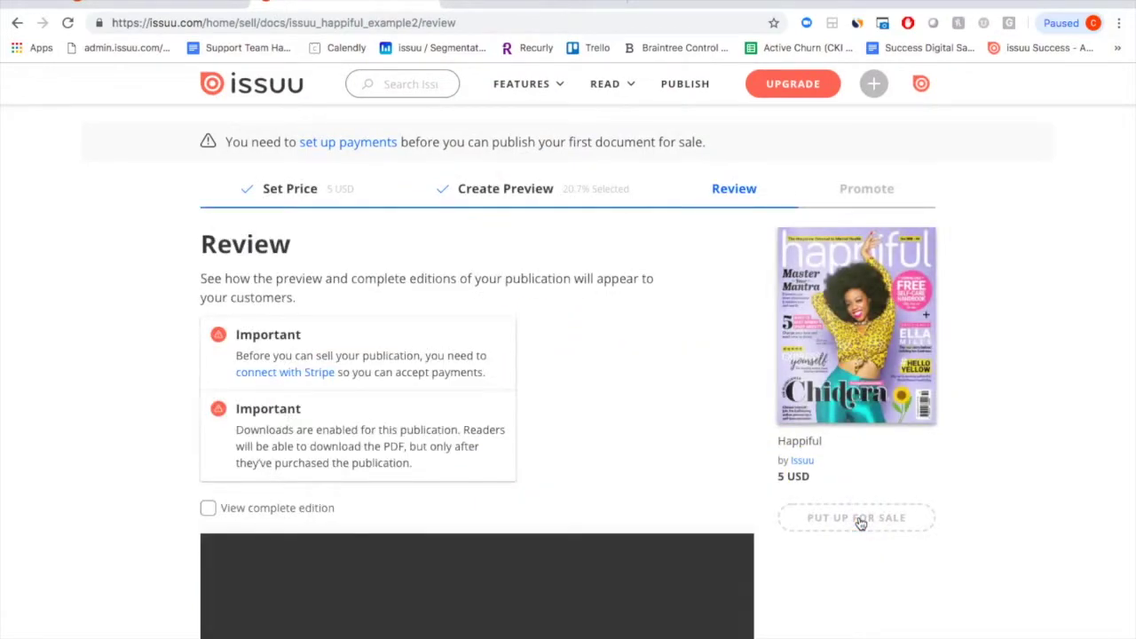
# - Open the preview edition in full screen and page forward from the cover to the first locked spread after the Expert Panel
pyautogui.click(578, 386)
pyautogui.scroll(-3, 578, 387)
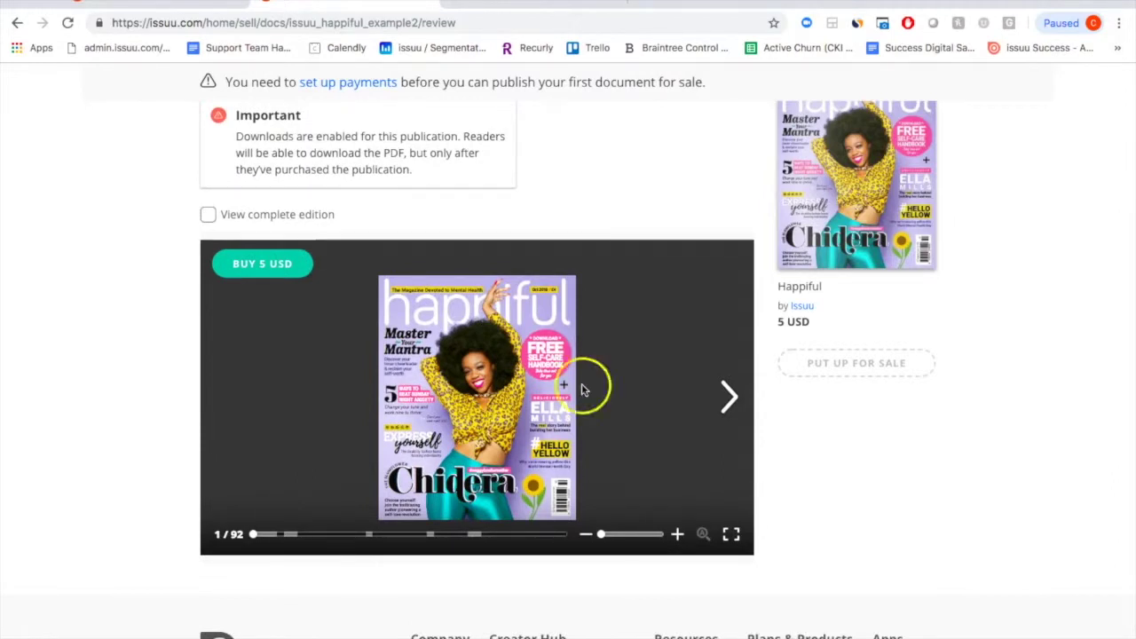
pyautogui.click(730, 533)
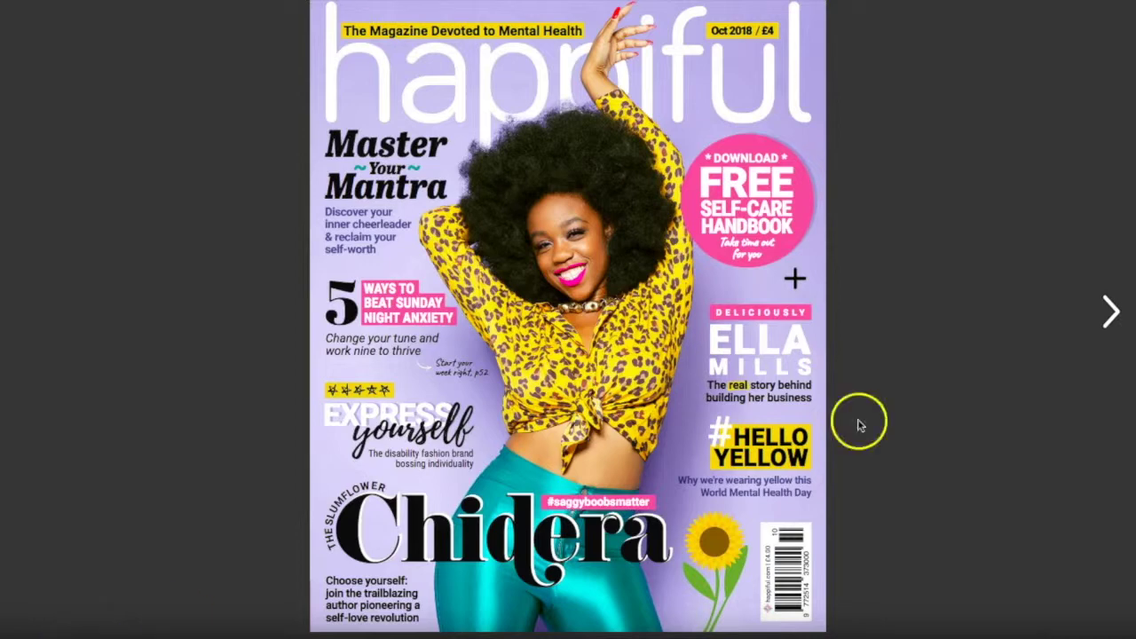
pyautogui.click(1096, 314)
pyautogui.click(1096, 314)
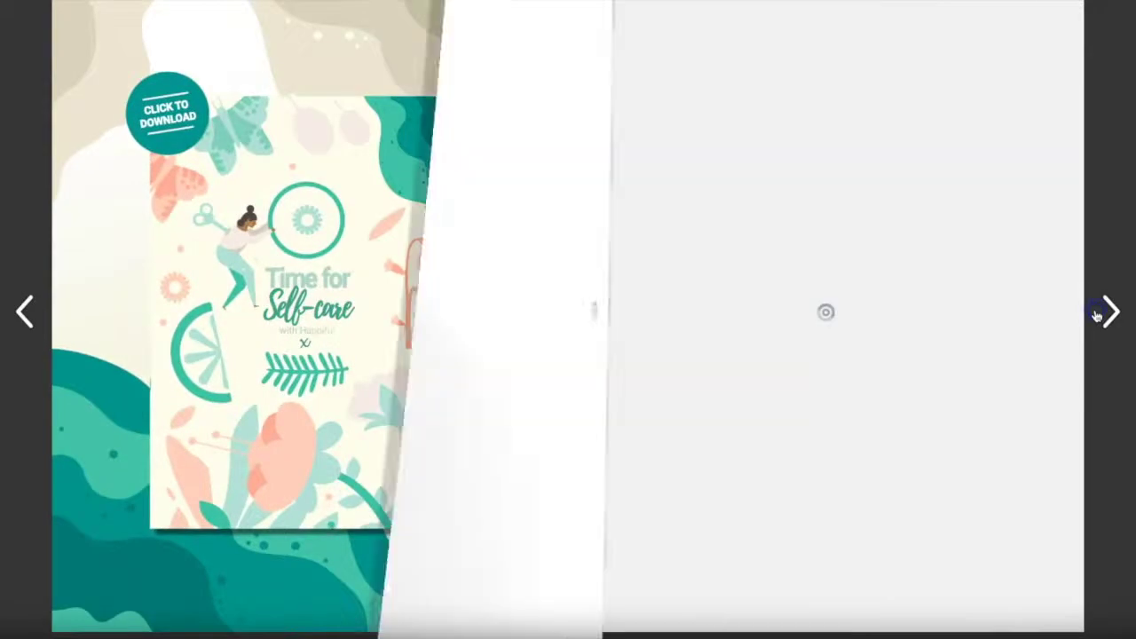
pyautogui.click(1097, 315)
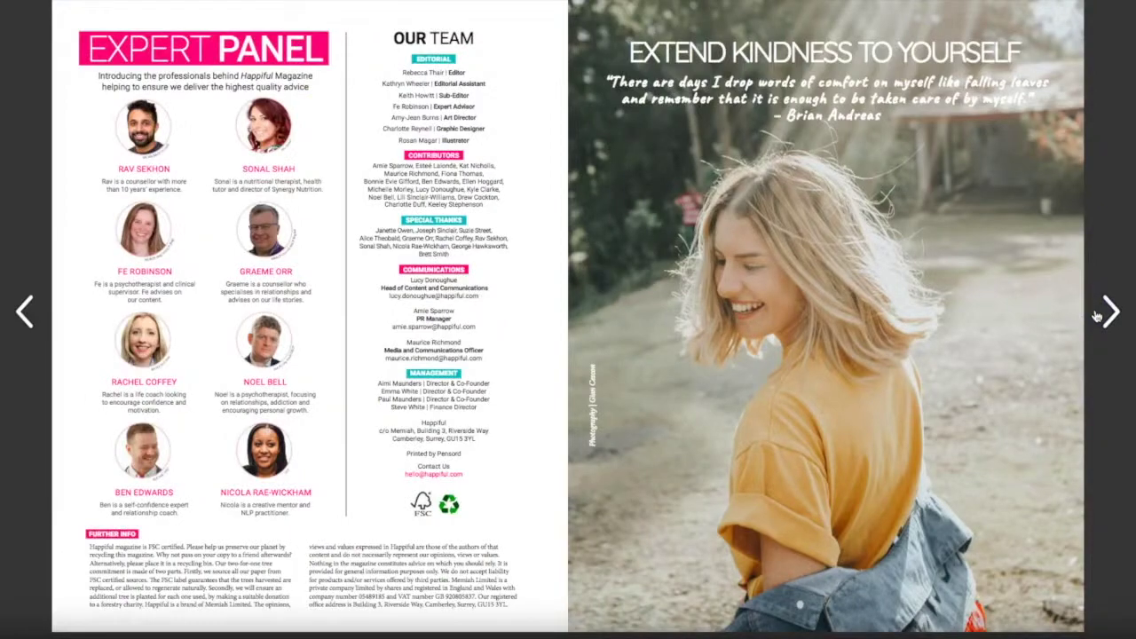
pyautogui.click(1097, 314)
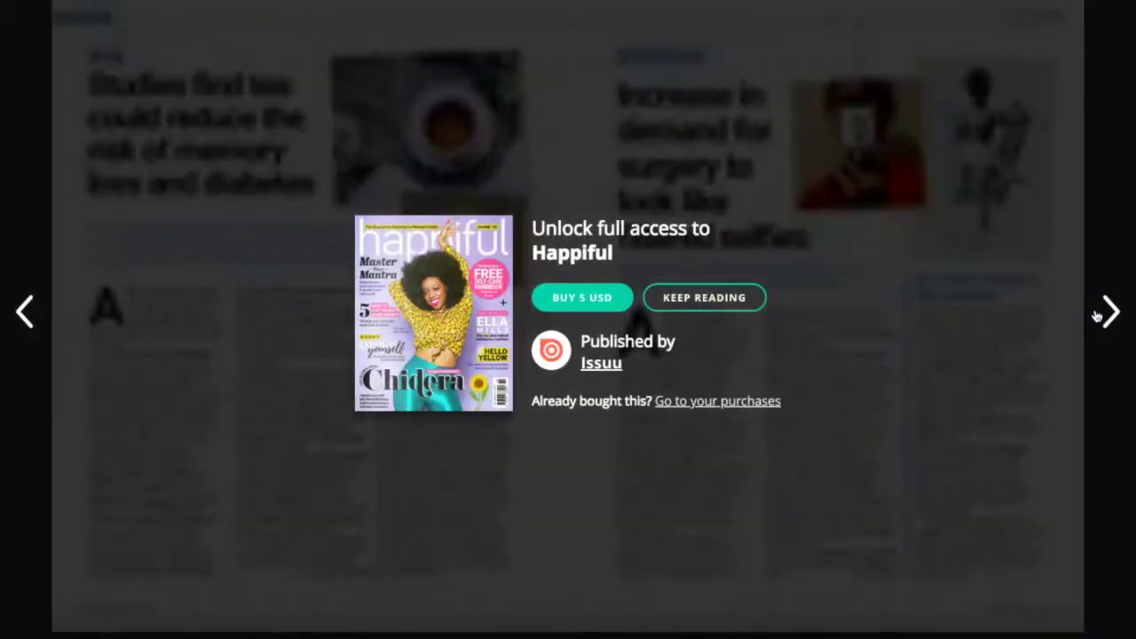
# - Keep reading past the purchase prompts through the unlocked spreads up to locked pages 36–37, and leave full screen
pyautogui.click(710, 298)
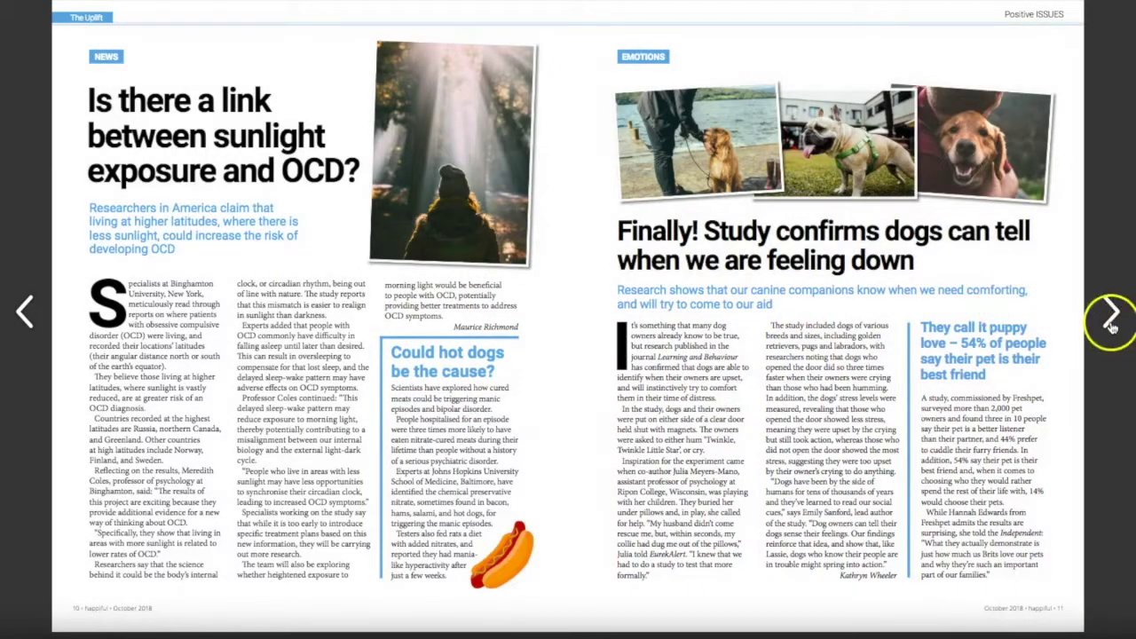
pyautogui.click(1102, 316)
pyautogui.click(1108, 312)
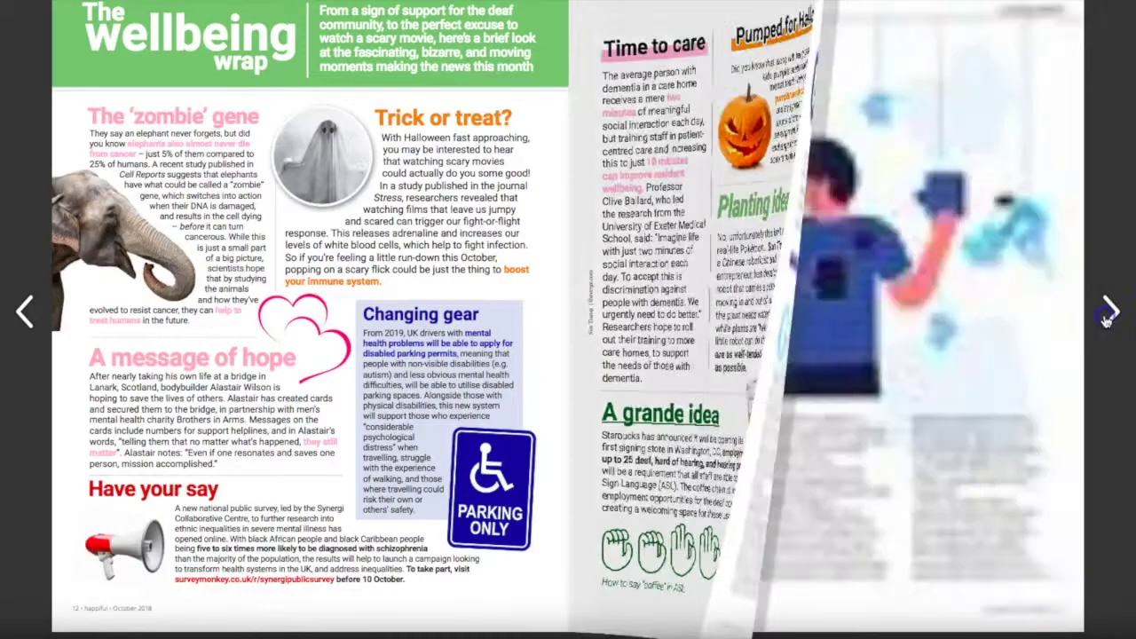
pyautogui.click(717, 297)
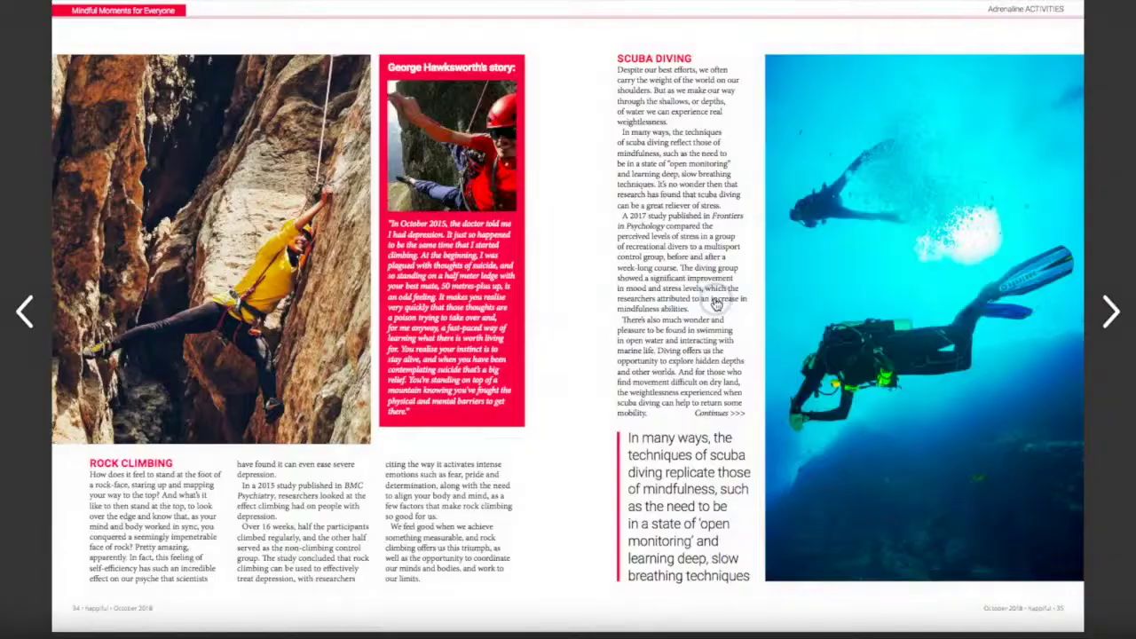
pyautogui.click(1078, 328)
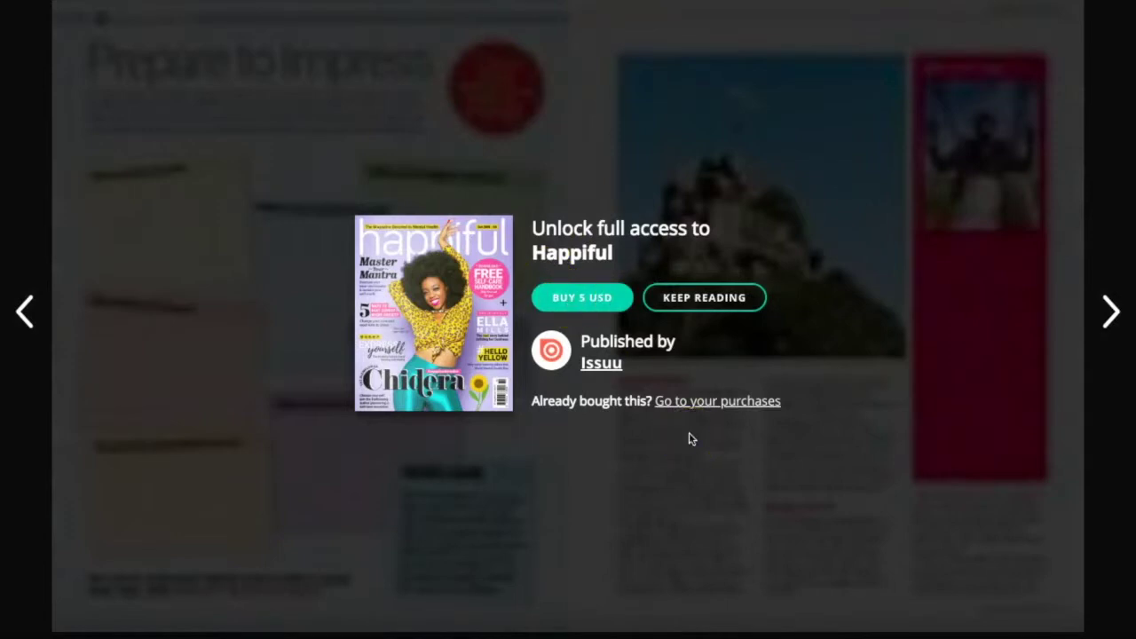
pyautogui.press('Escape')
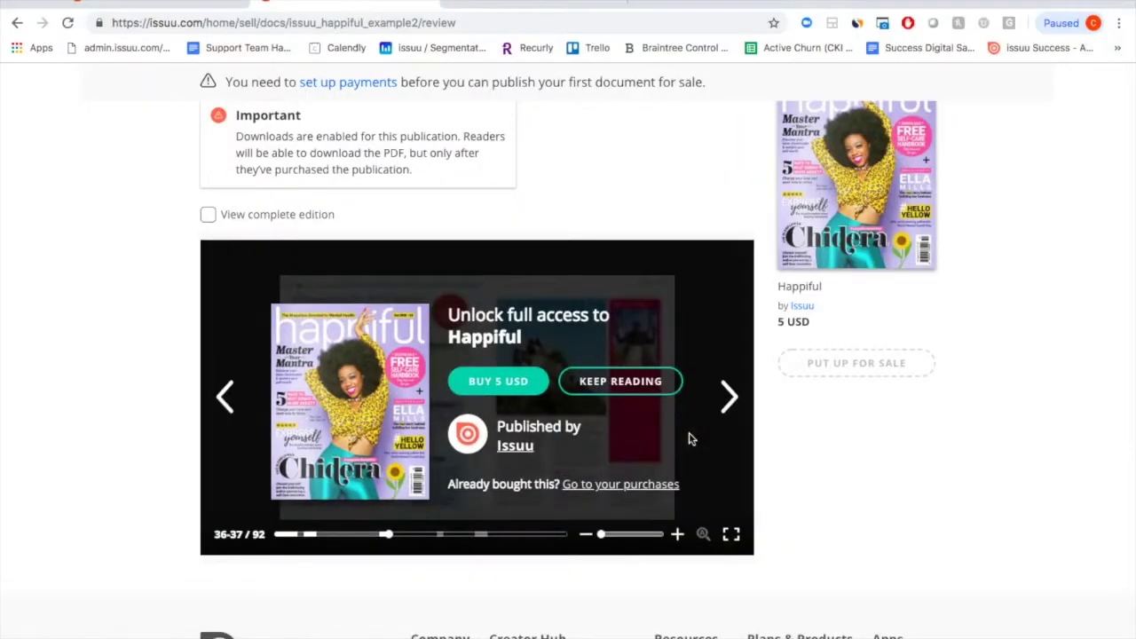
# - Examine the review page's Stripe payment and download notes and the preview reader, and return to Publisher Home
pyautogui.scroll(3, 774, 249)
pyautogui.scroll(-5, 781, 258)
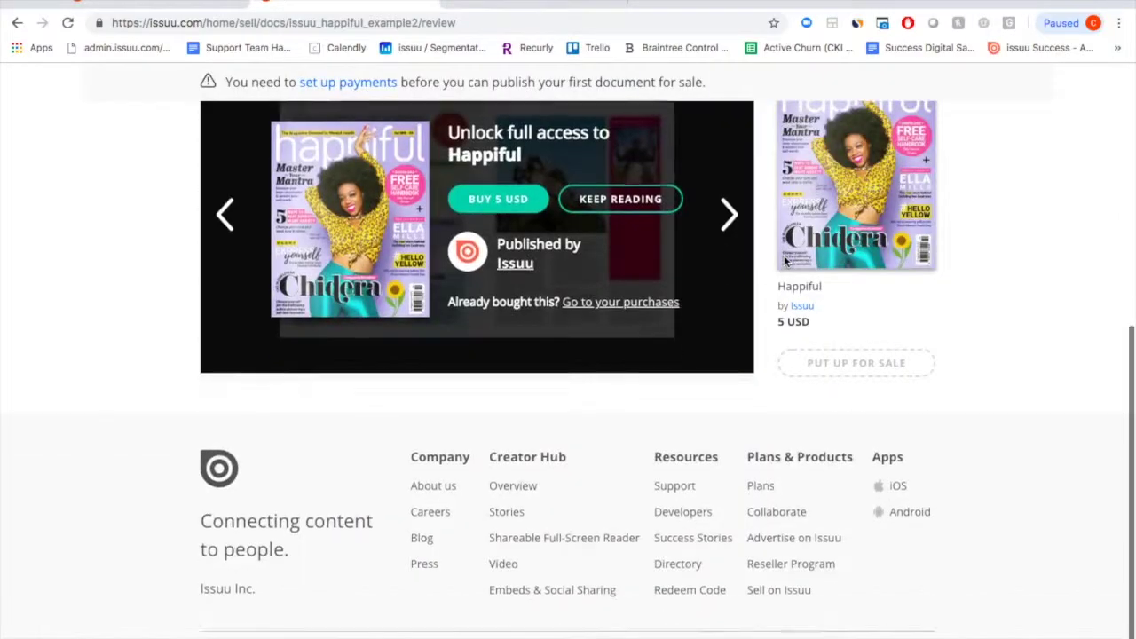
pyautogui.scroll(5, 784, 259)
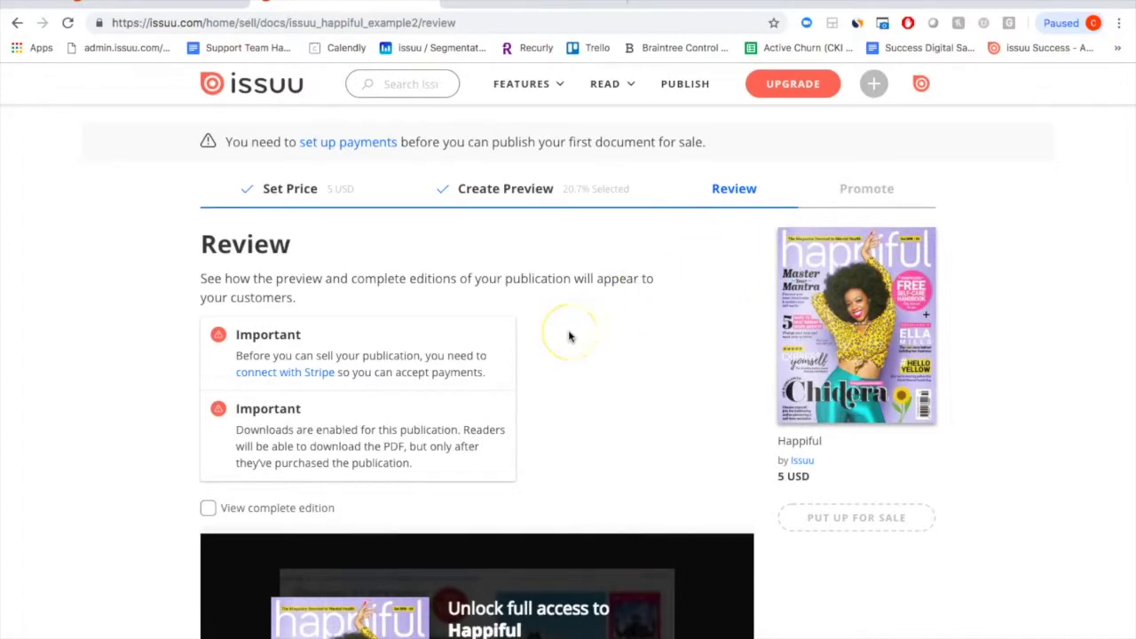
pyautogui.scroll(-3, 569, 336)
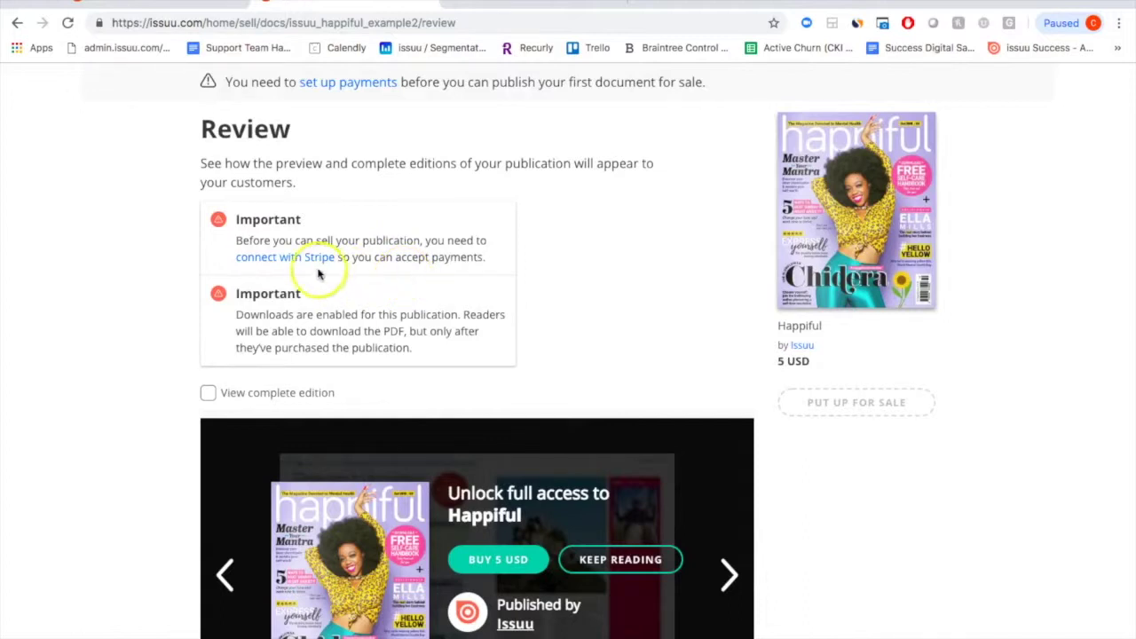
pyautogui.scroll(-3, 519, 295)
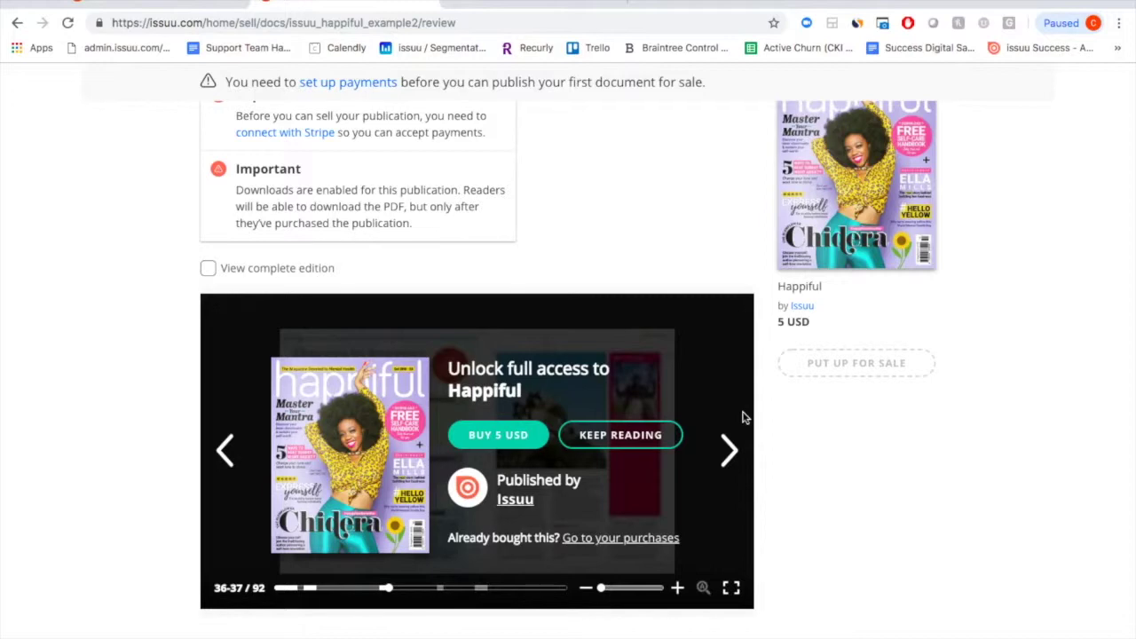
pyautogui.scroll(3, 743, 417)
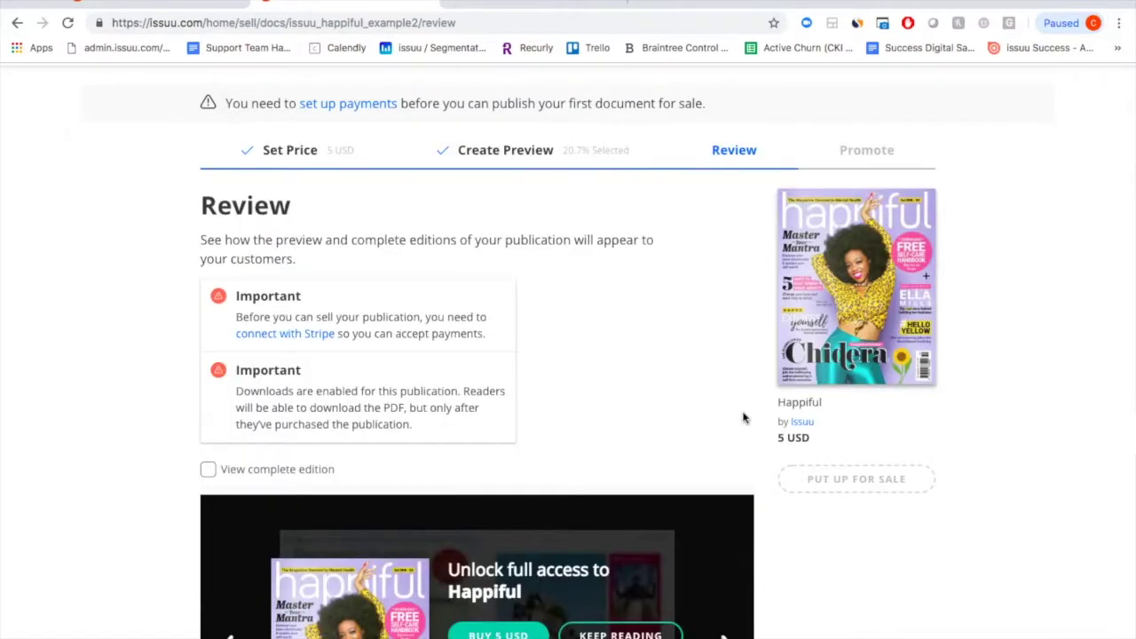
pyautogui.scroll(1, 555, 144)
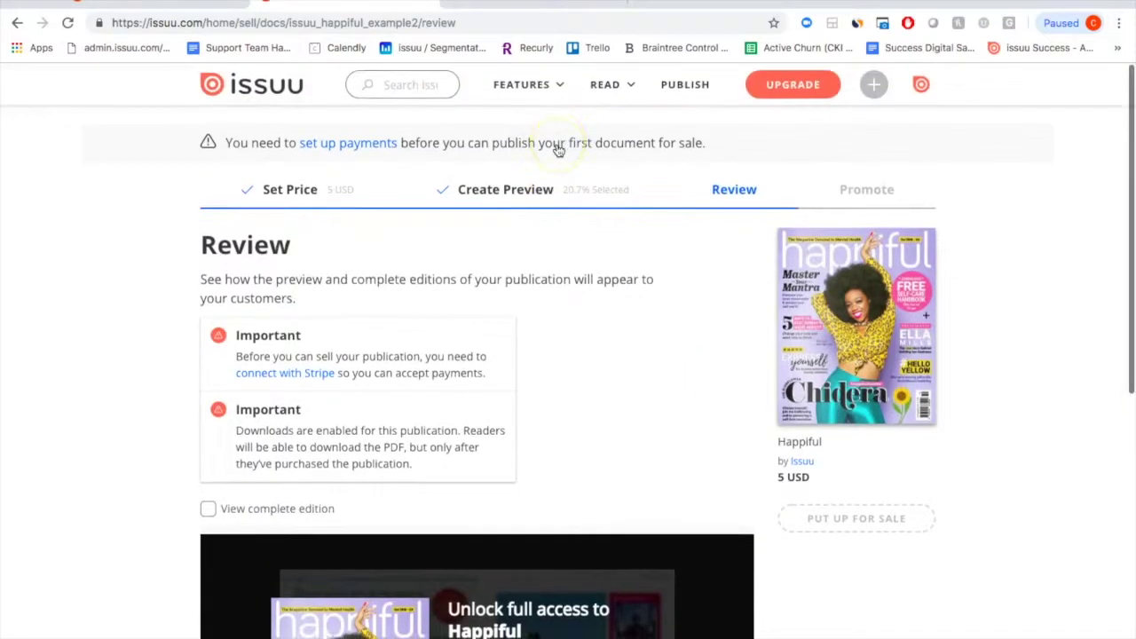
pyautogui.click(678, 87)
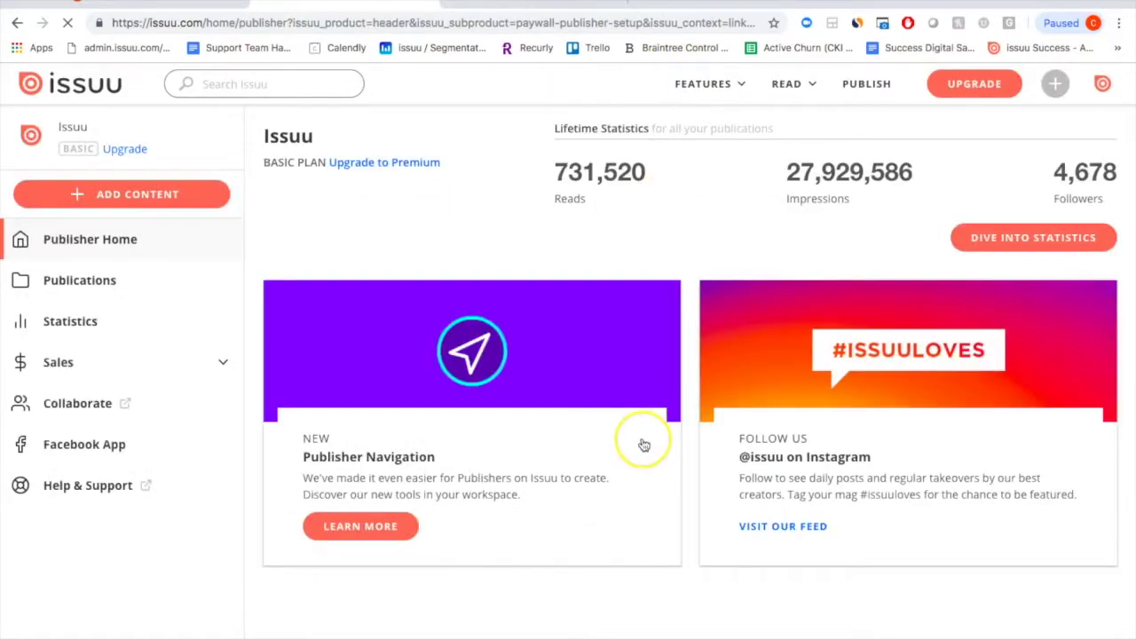